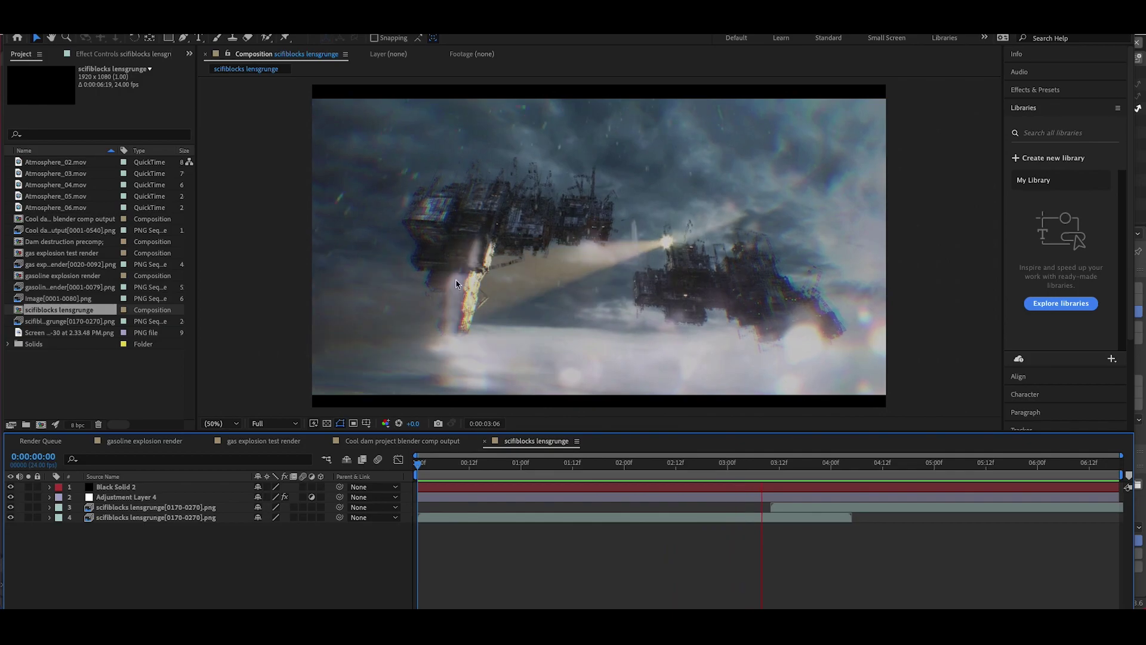
Stop playback and scrub the scifiblocks lensgrunge composition between about 2 and 4 seconds to review the spotlight's lens grunge
key("space")
left_click_drag(834, 461, 736, 463)
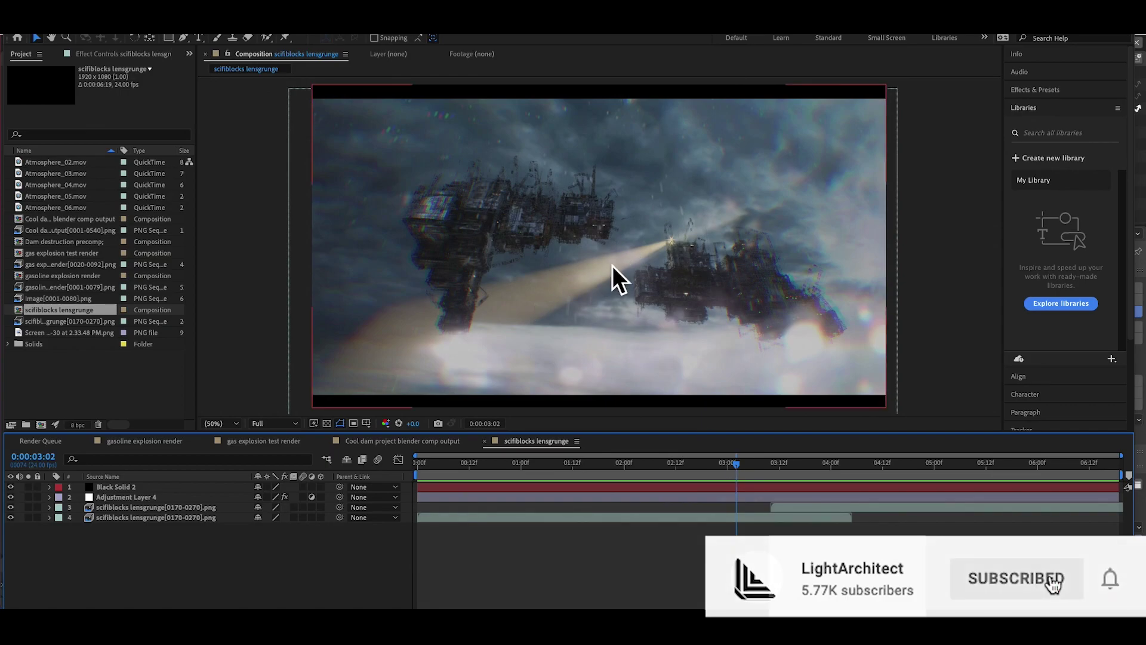
left_click_drag(738, 467, 823, 481)
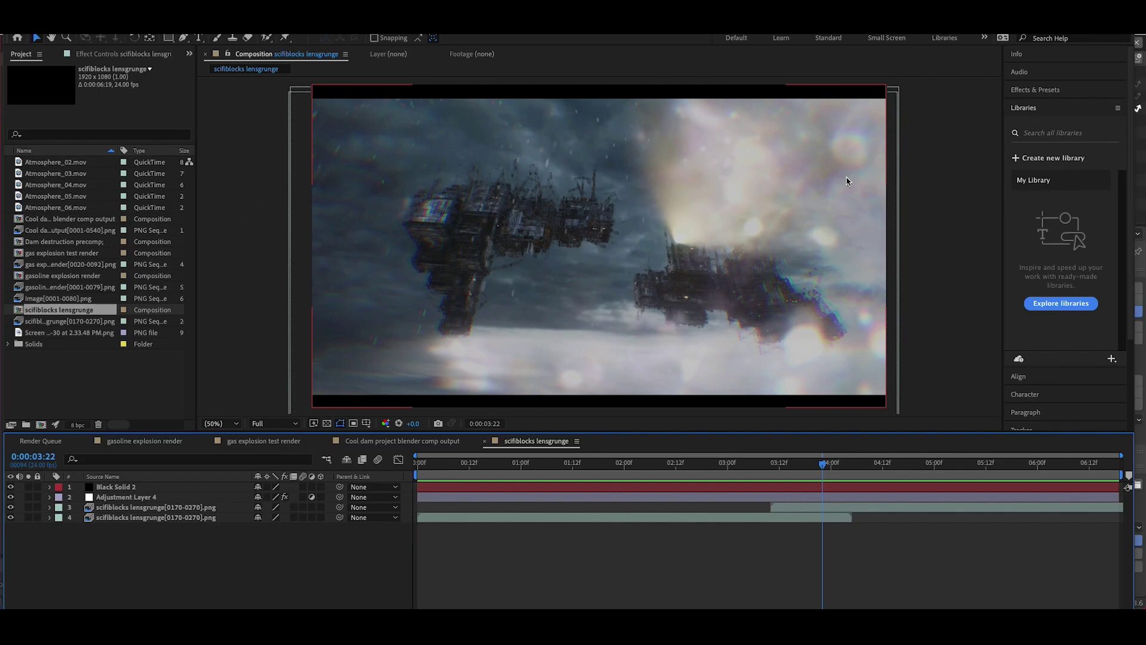
left_click(628, 462)
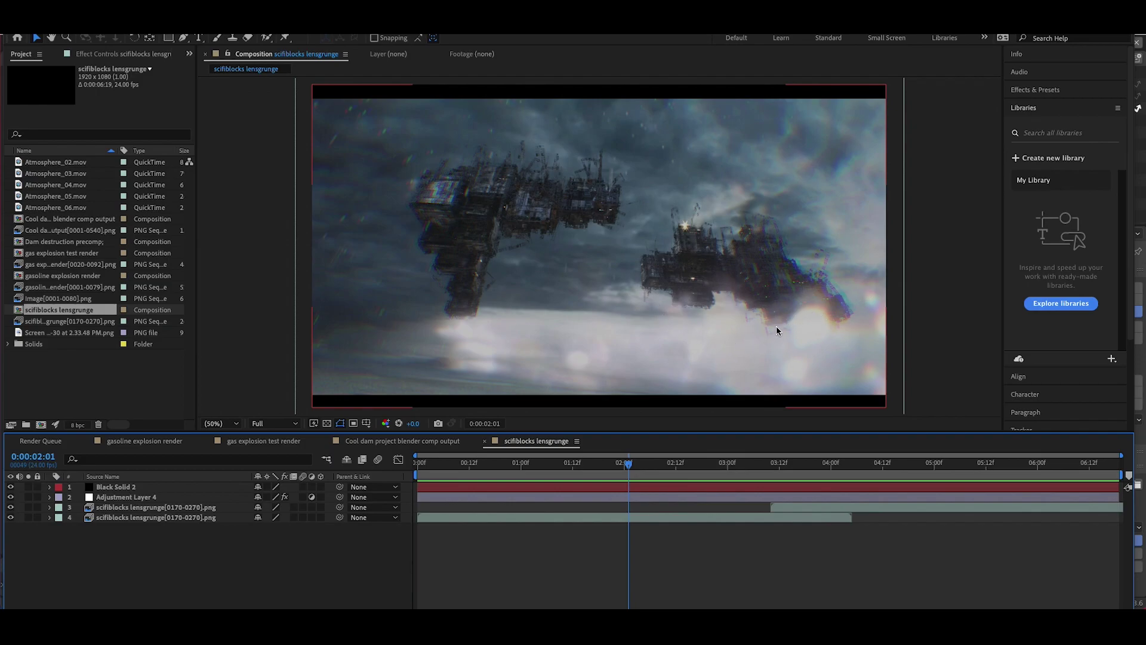
left_click_drag(625, 464, 818, 517)
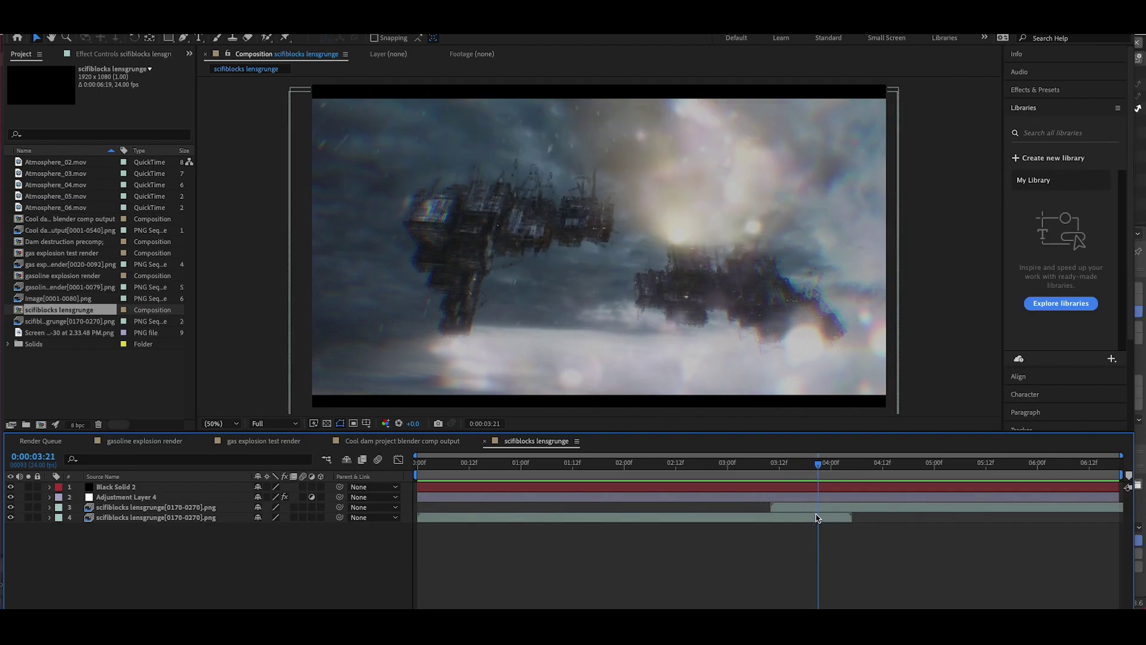
left_click_drag(776, 466, 736, 492)
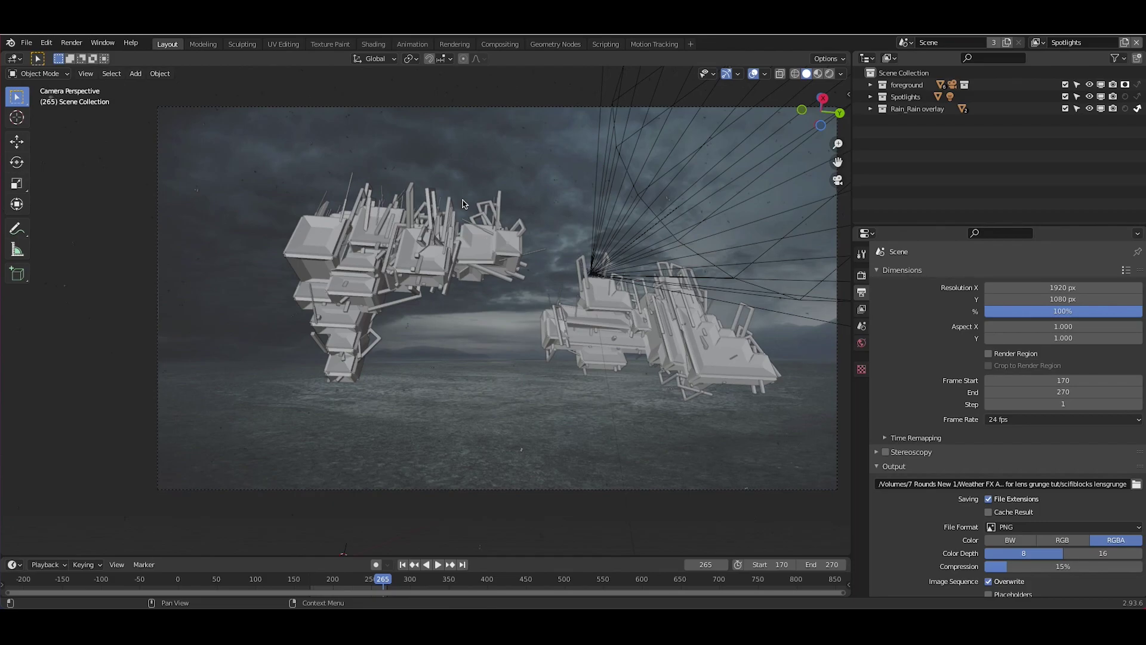
Switch to Blender and pick out the two sci-fi block structures and the spotlight in the camera view
middle_click_drag(463, 204, 439, 205, "shift")
left_click(393, 317)
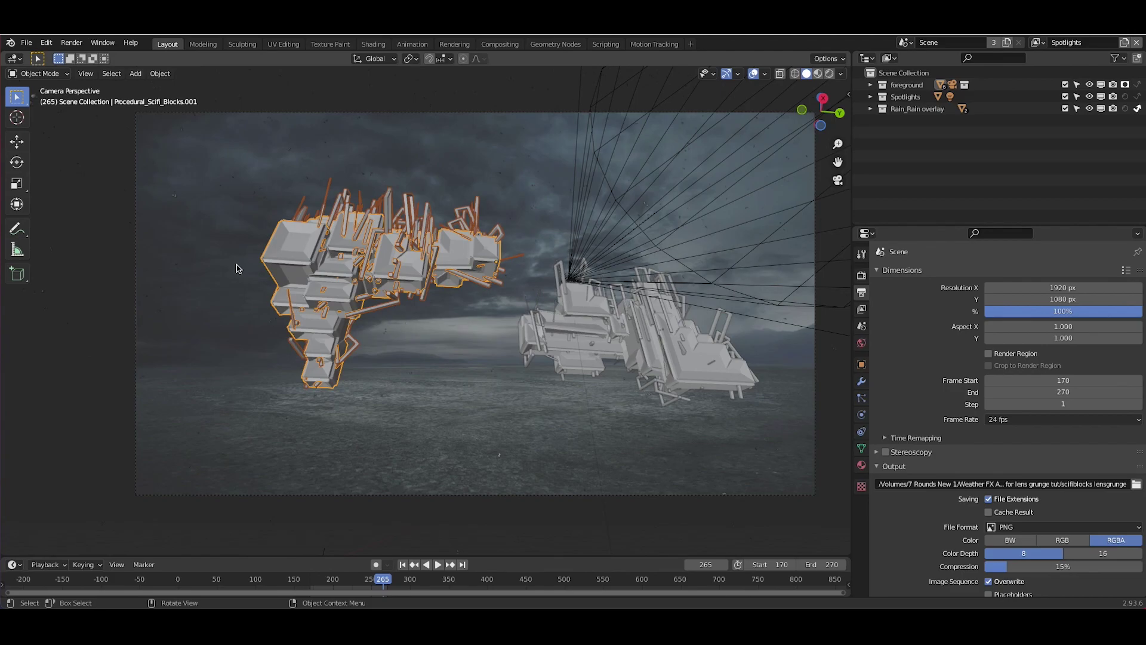
left_click(612, 338)
left_click(338, 268)
left_click(574, 326)
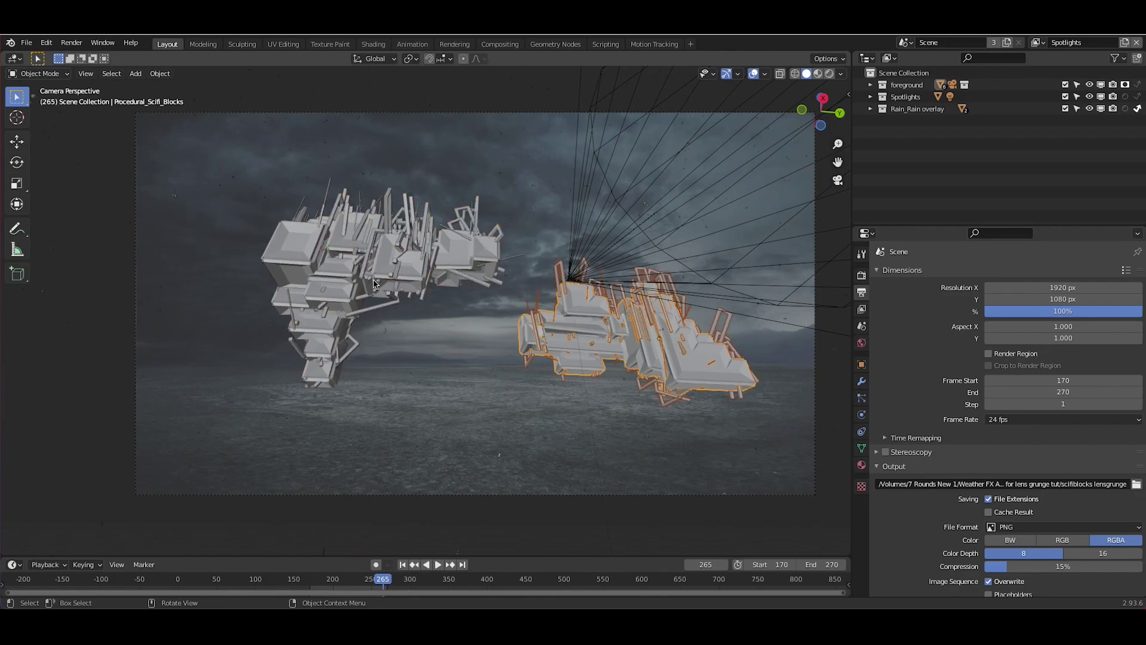
left_click(575, 170)
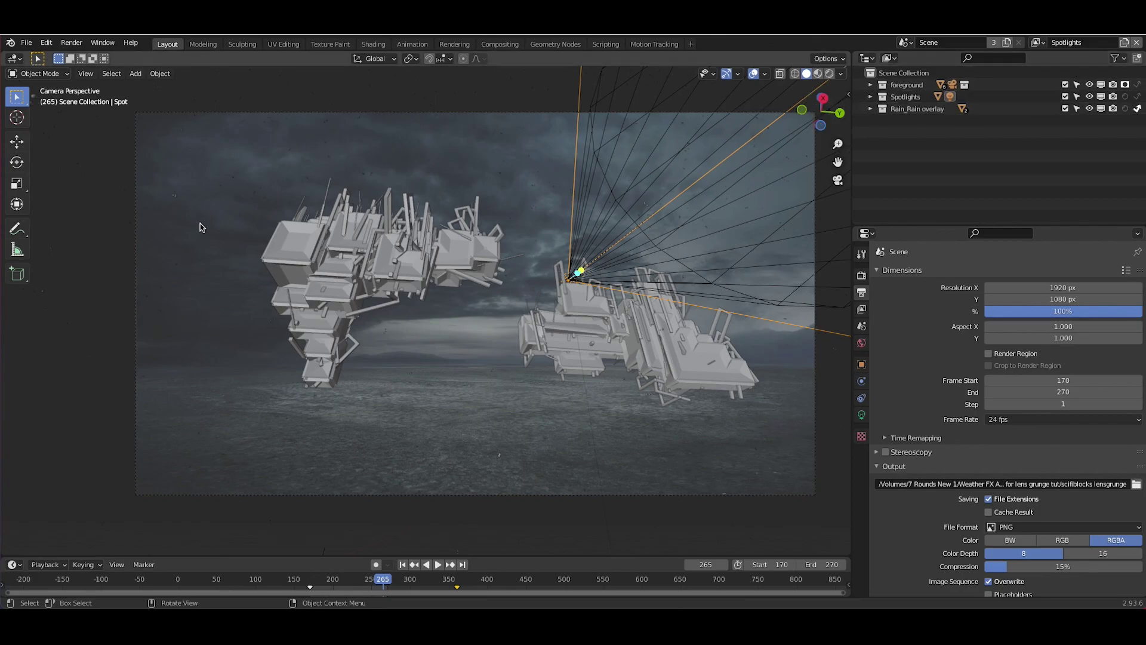
Play and scrub the spotlight's animation, stopping at frame 258
key("space")
left_click(373, 586)
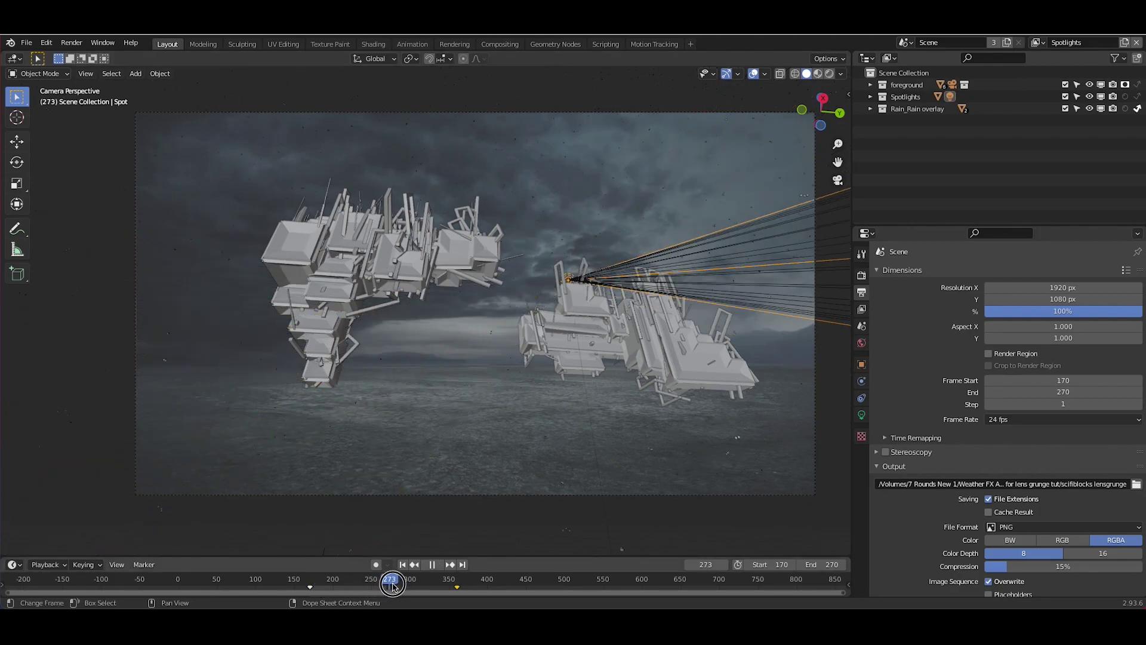
key("space")
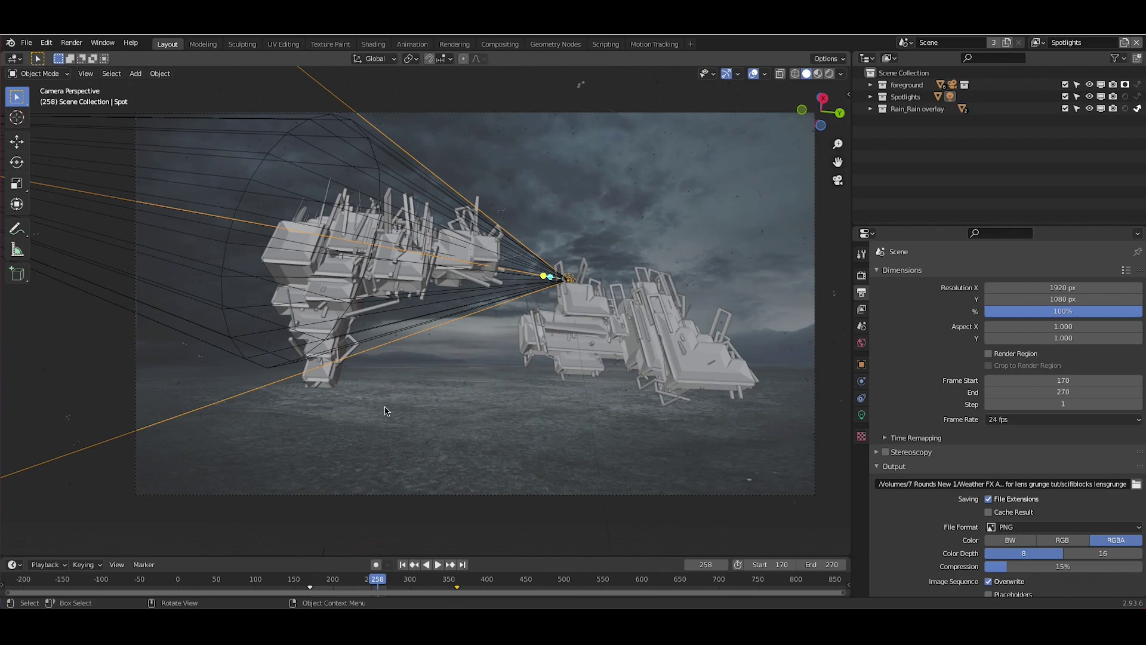
middle_click_drag(386, 412, 368, 409, "shift")
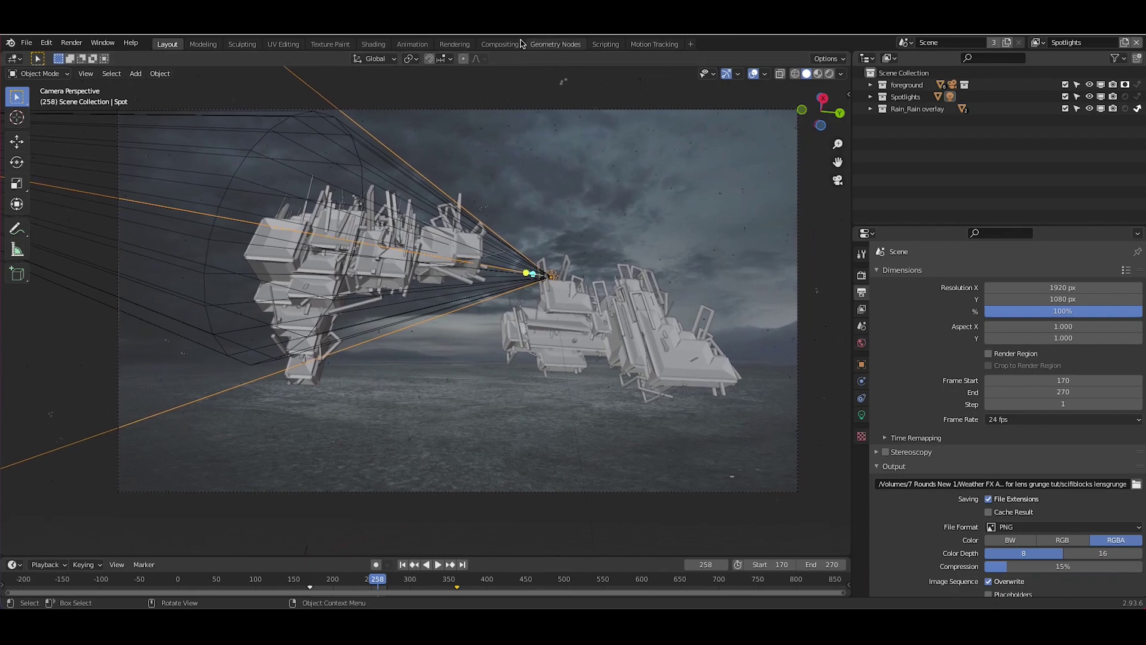
Open the compositing node tree and select the lens-grunge chain of Glare, blur and image nodes before the output
left_click(499, 45)
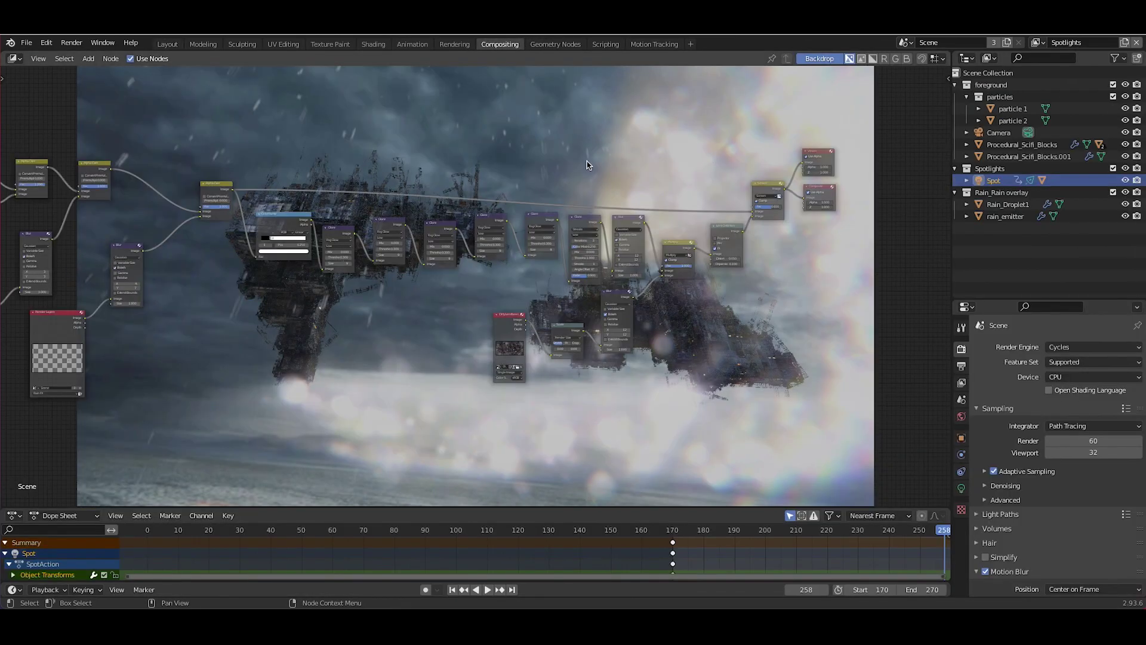
key("Home")
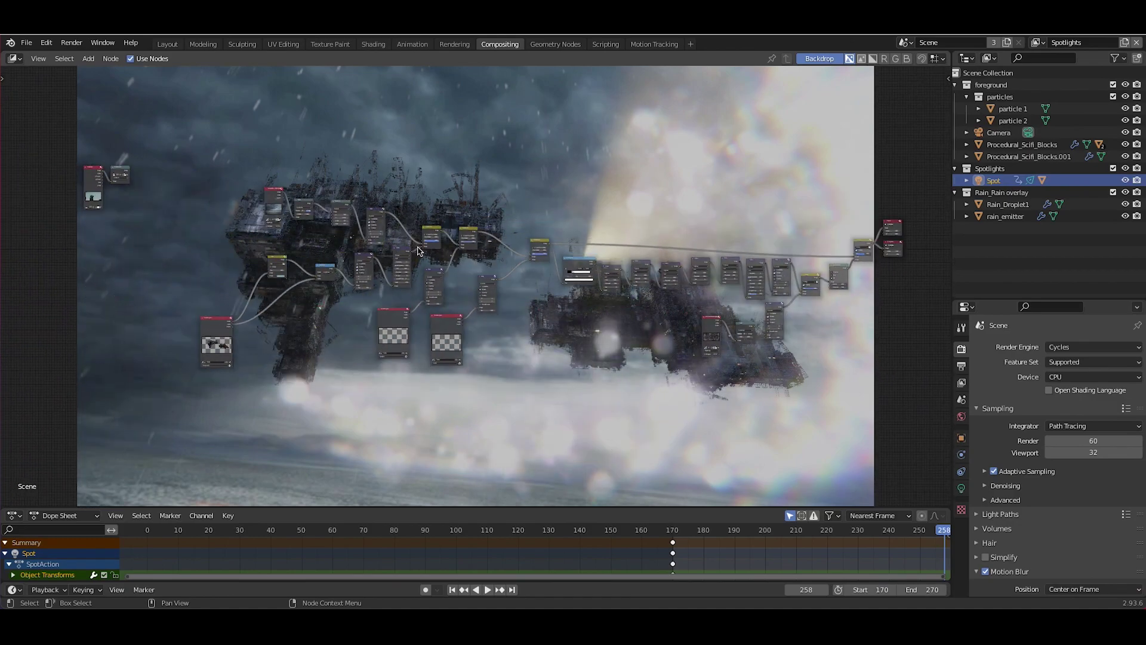
left_click_drag(430, 270, 375, 267)
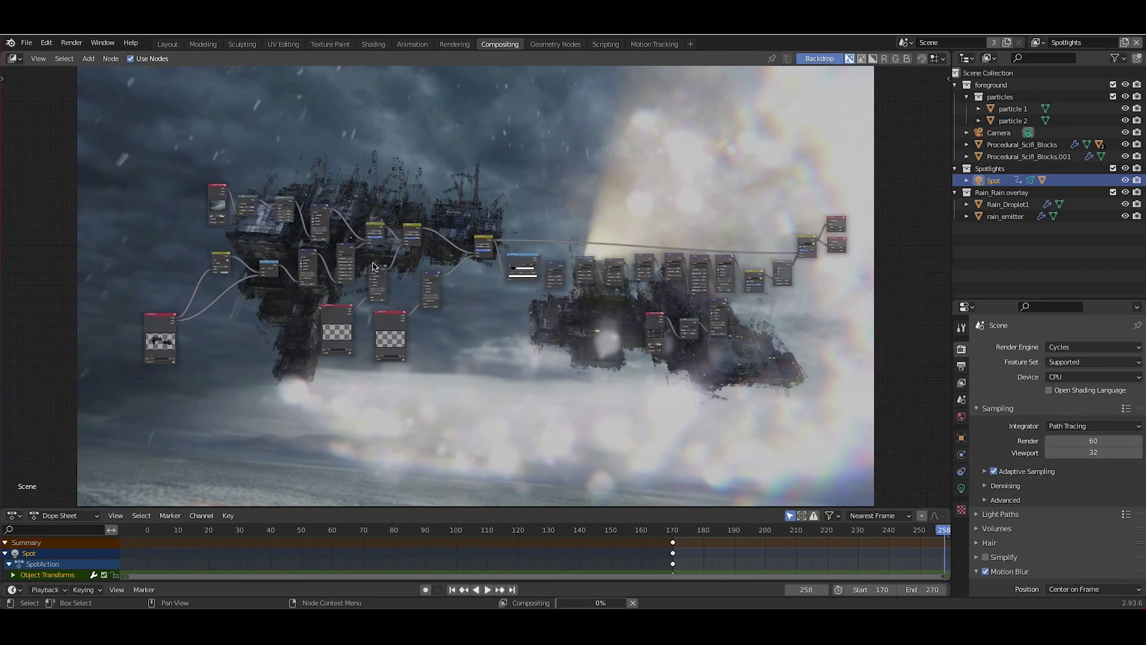
scroll(766, 252, "up", 3)
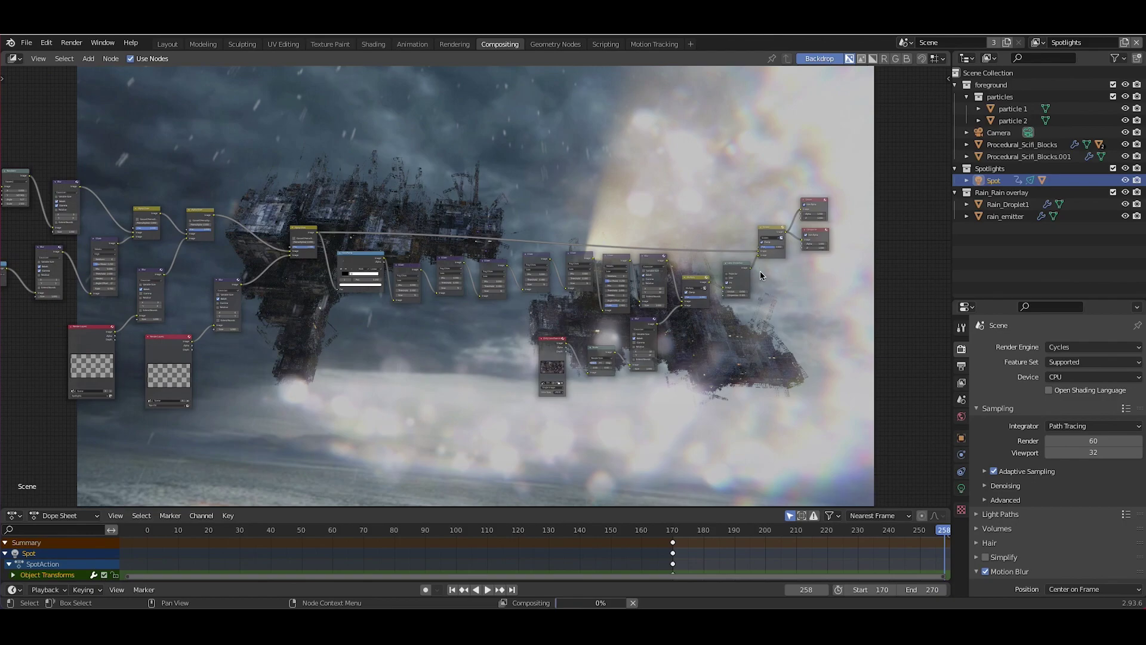
left_click_drag(790, 275, 395, 370)
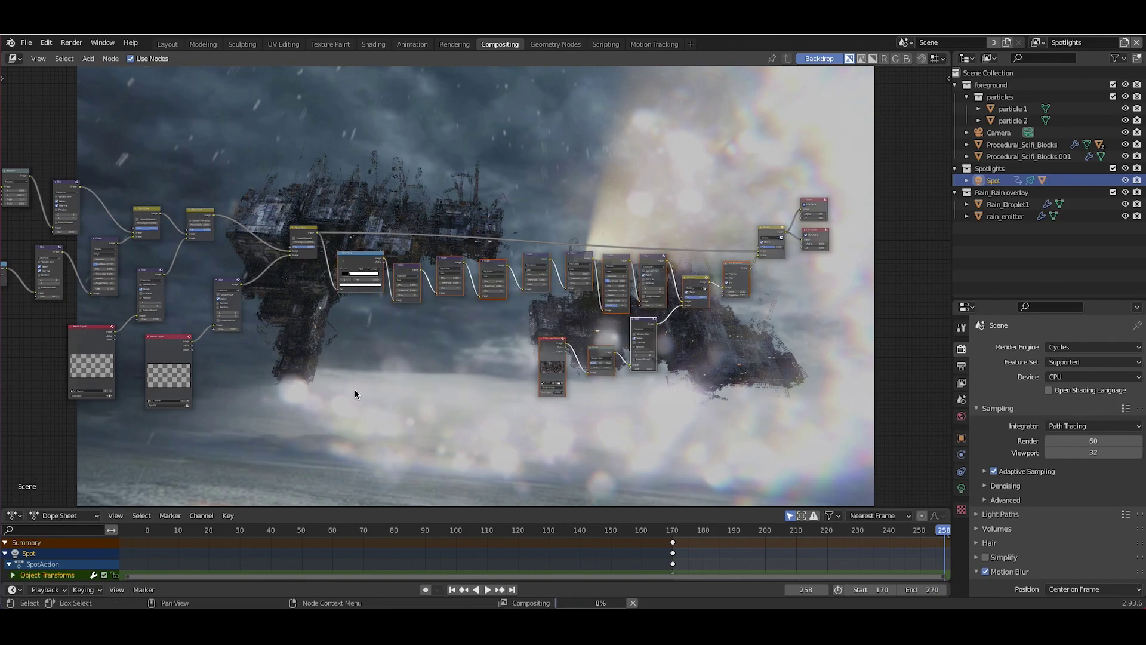
Add a Viewer node above the Color Ramp and connect the last Alpha Over node's image output to it
scroll(397, 257, "up", 5)
middle_click_drag(219, 204, 475, 301)
left_click(338, 239)
scroll(338, 239, "up", 6)
key("shift+a")
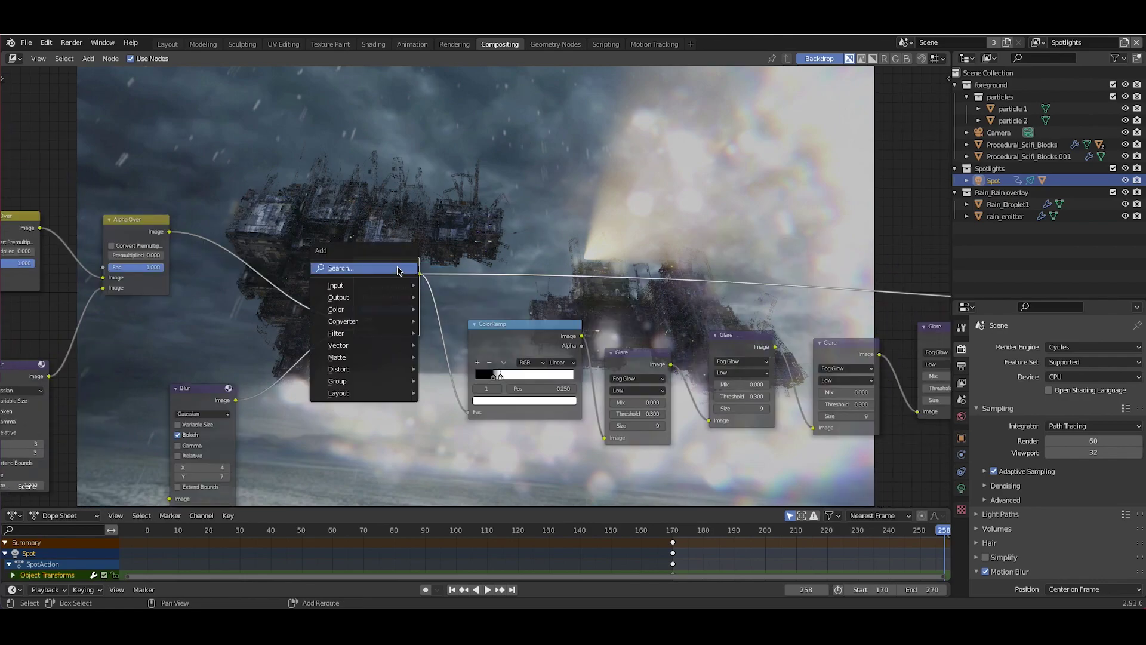
mouse_move(366, 300)
left_click(444, 347)
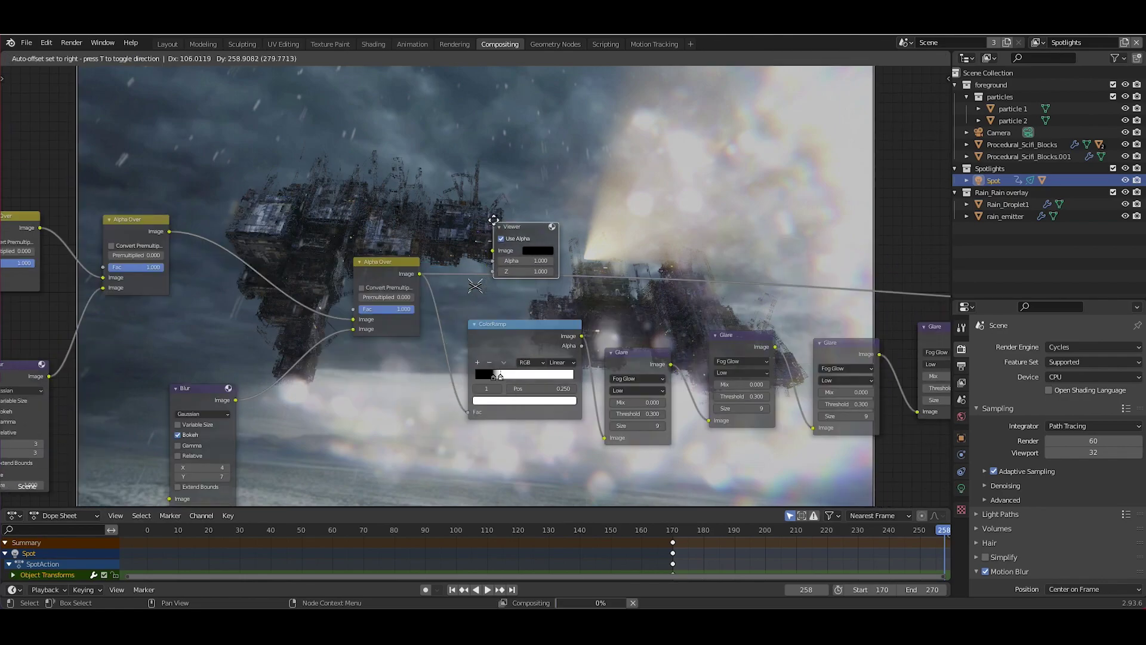
left_click(500, 195)
left_click_drag(420, 275, 500, 221)
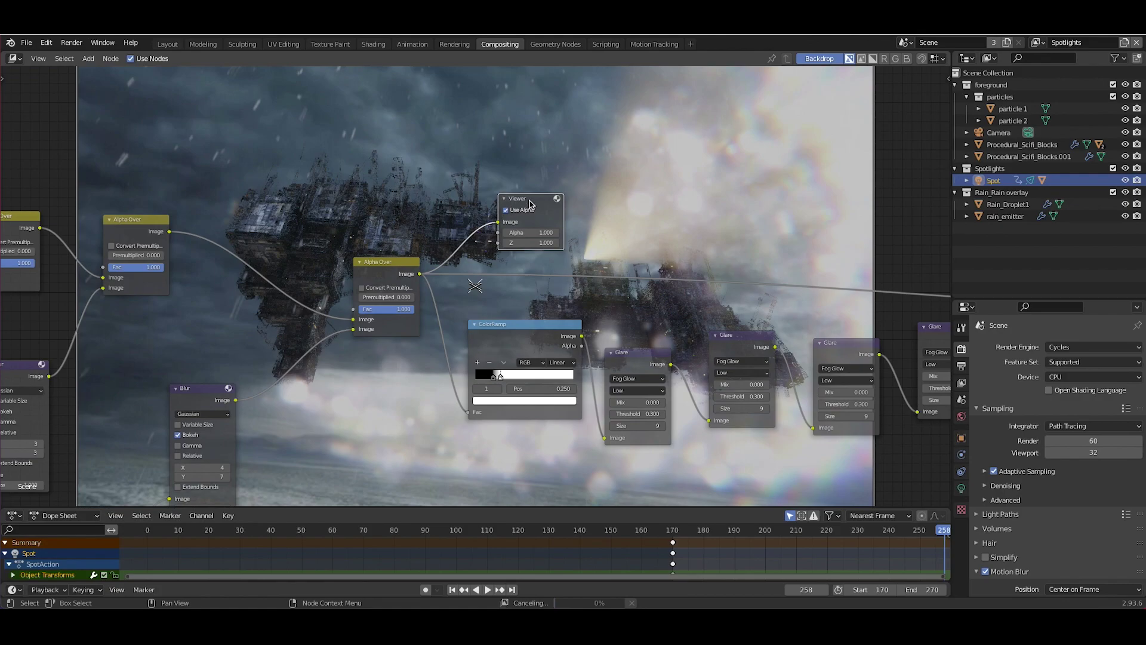
Examine the backdrop without lens grunge and the node chain between the last Alpha Over and the Composite output
middle_click_drag(617, 98, 618, 186)
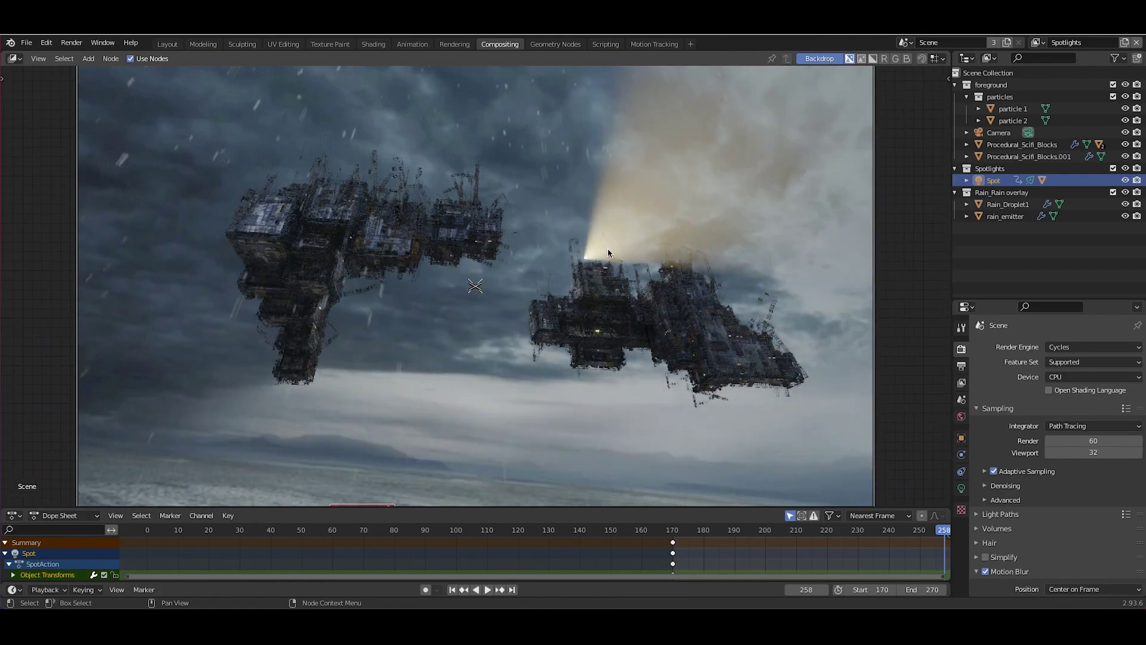
middle_click_drag(519, 281, 499, 267)
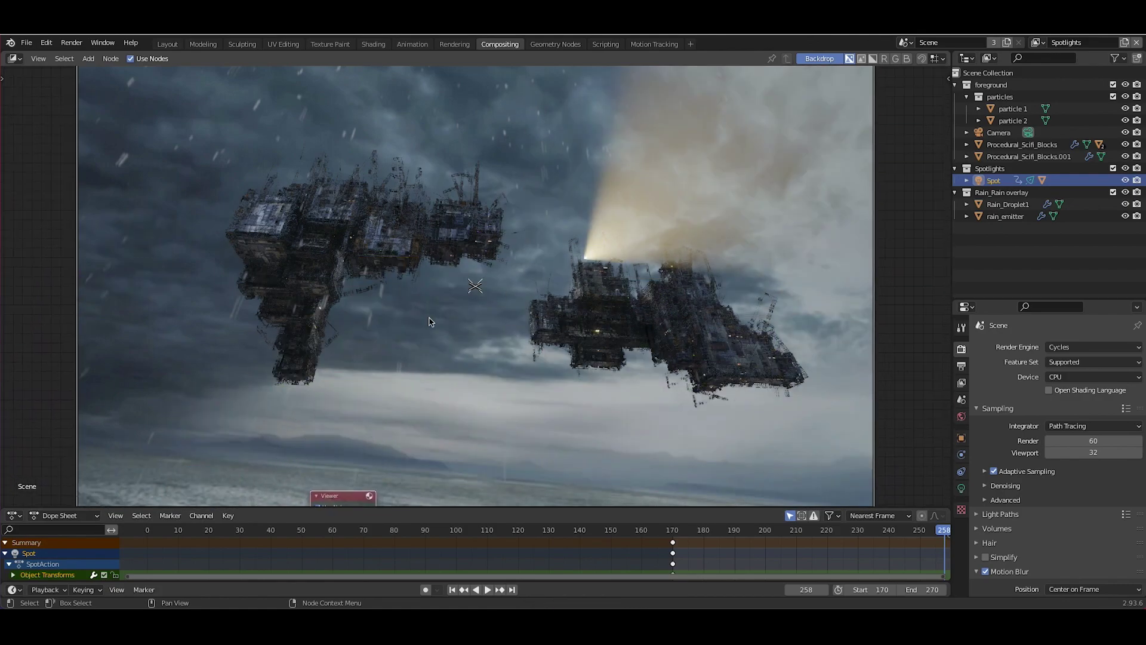
key("Home")
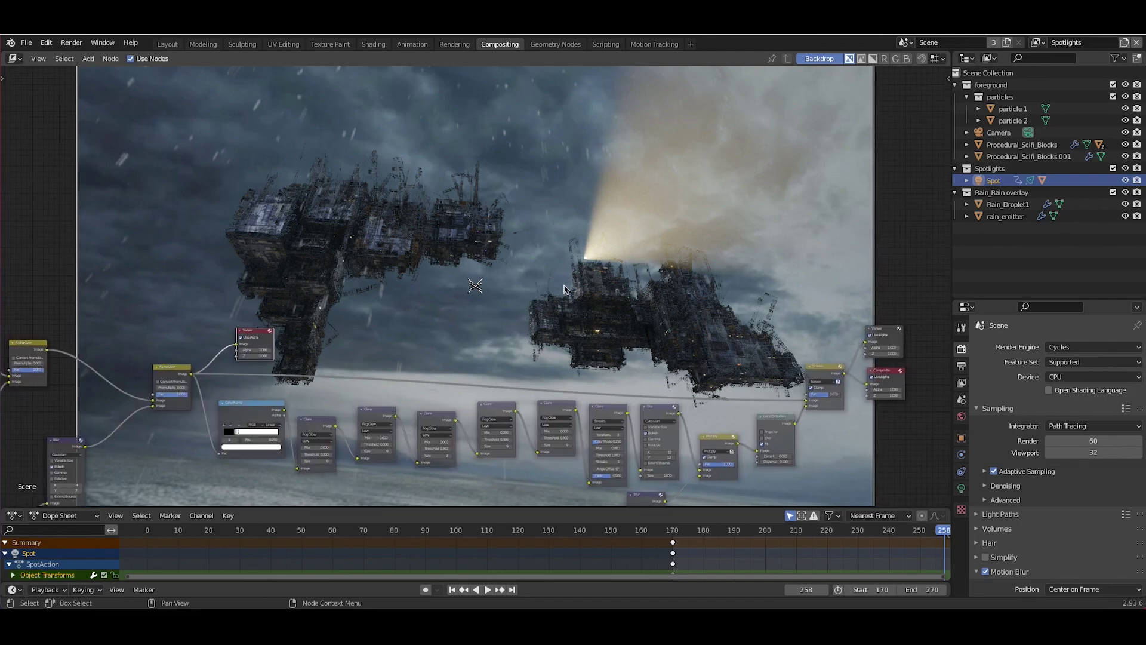
scroll(564, 289, "down", 3)
scroll(565, 290, "left", 3)
scroll(564, 290, "right", 2)
scroll(564, 290, "down", 1, "ctrl")
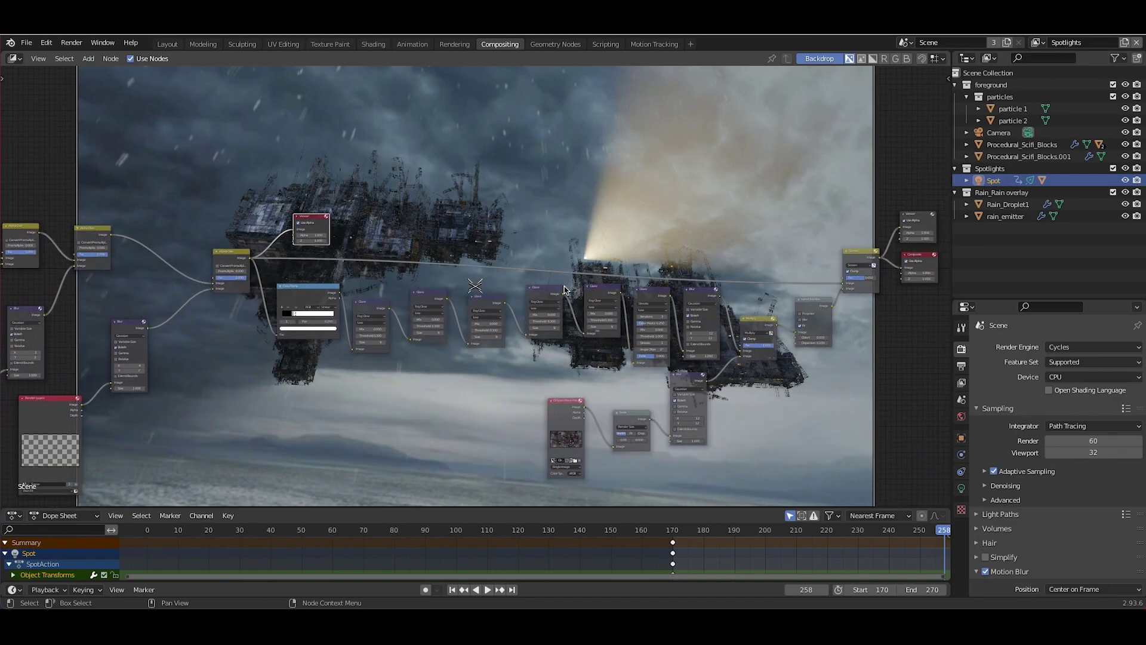
left_click_drag(251, 306, 924, 488)
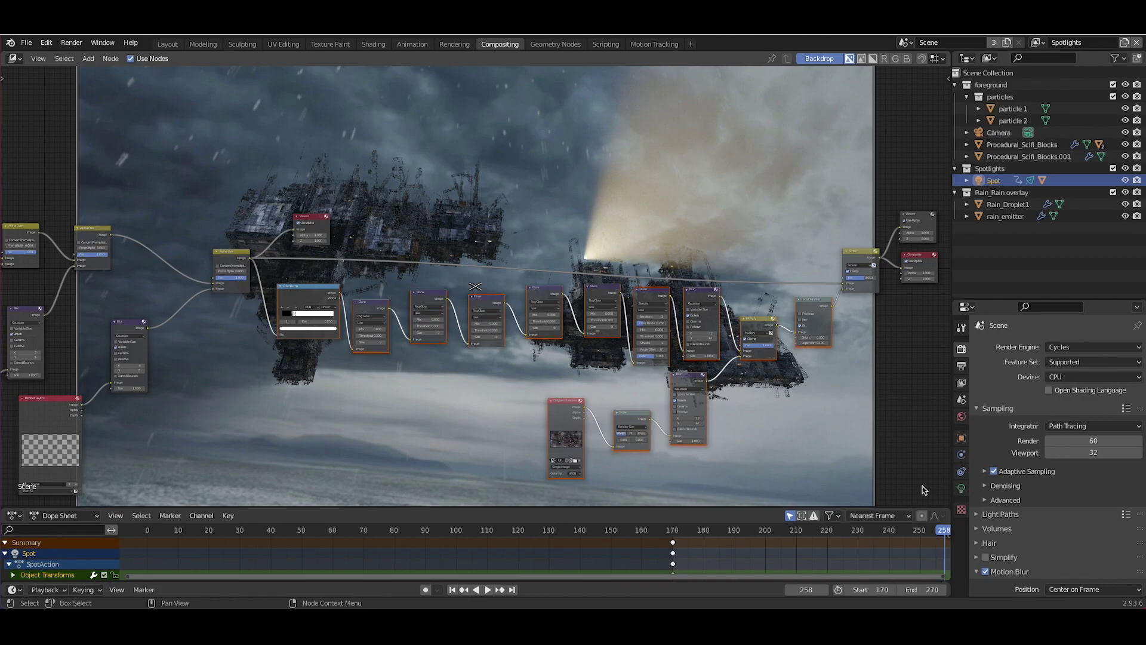
mouse_move(880, 276)
middle_mouse_down()
mouse_move(696, 286)
mouse_move(889, 284)
middle_mouse_up()
left_click(739, 276)
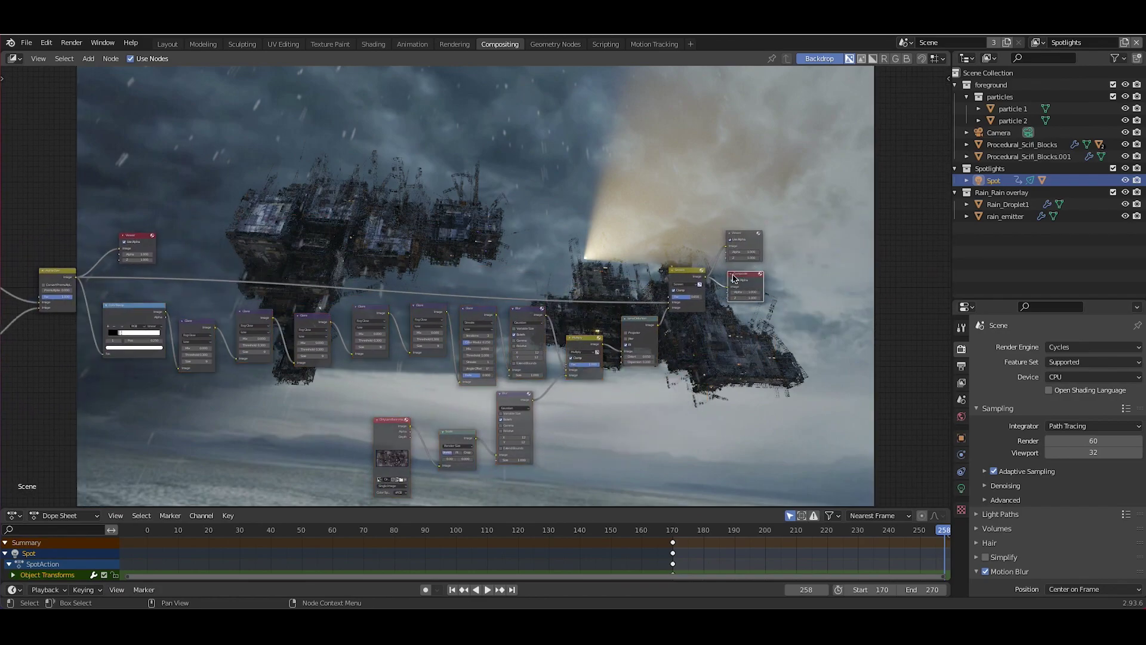
key("Home")
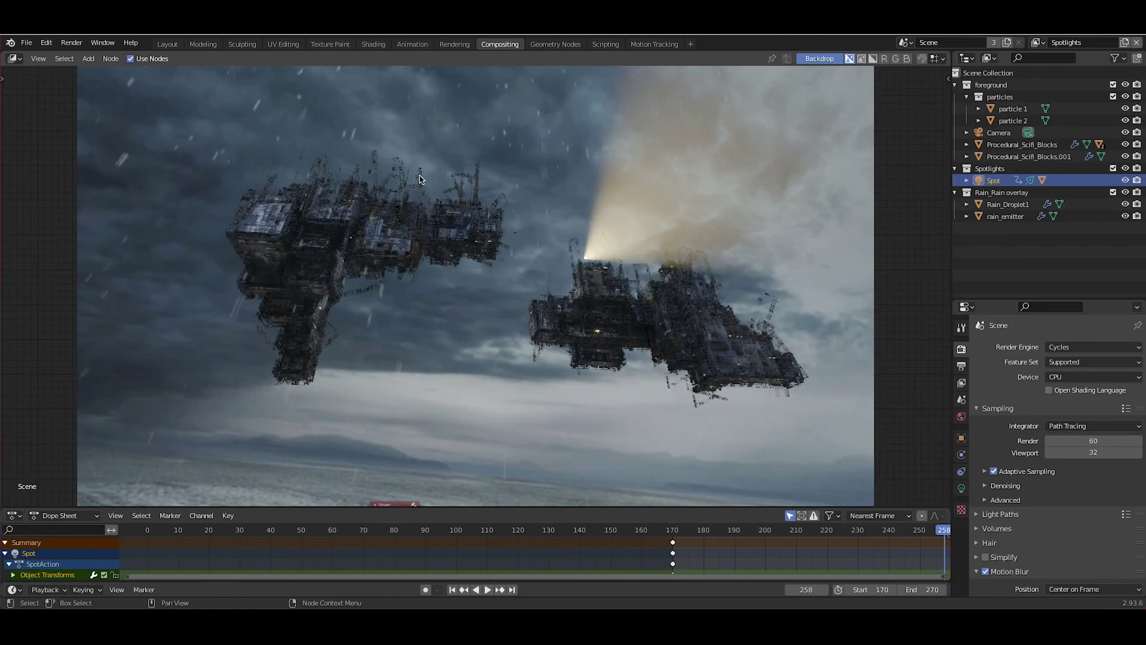
middle_click_drag(278, 358, 292, 88)
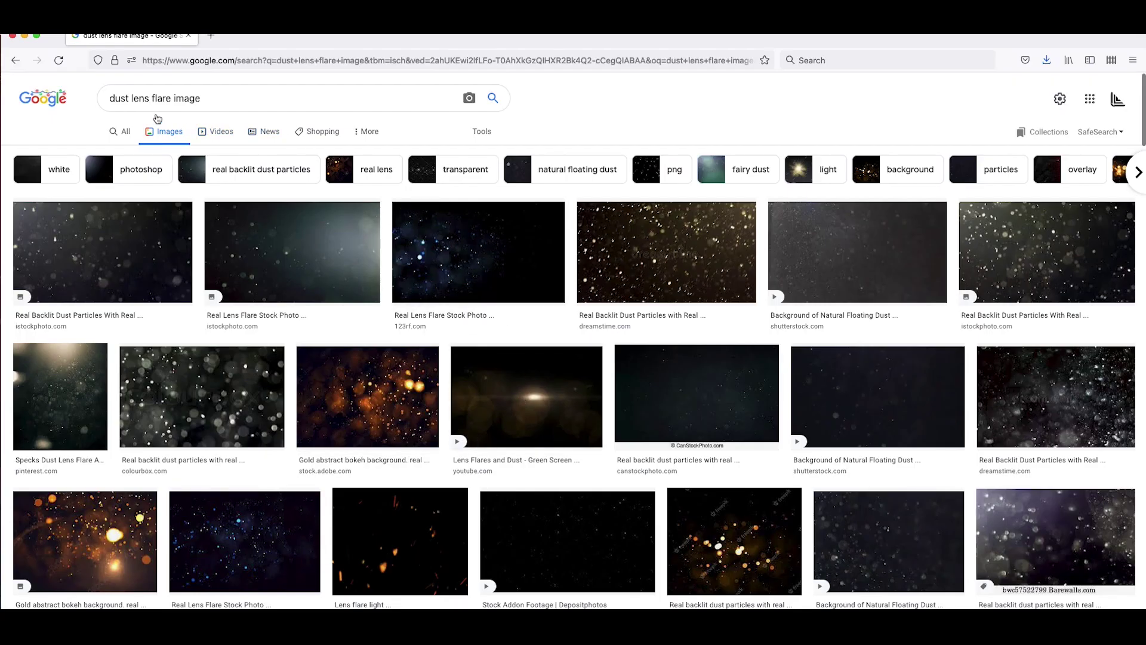
Switch to the browser and look over the Google Images results for "dust lens flare image"
left_click(155, 98)
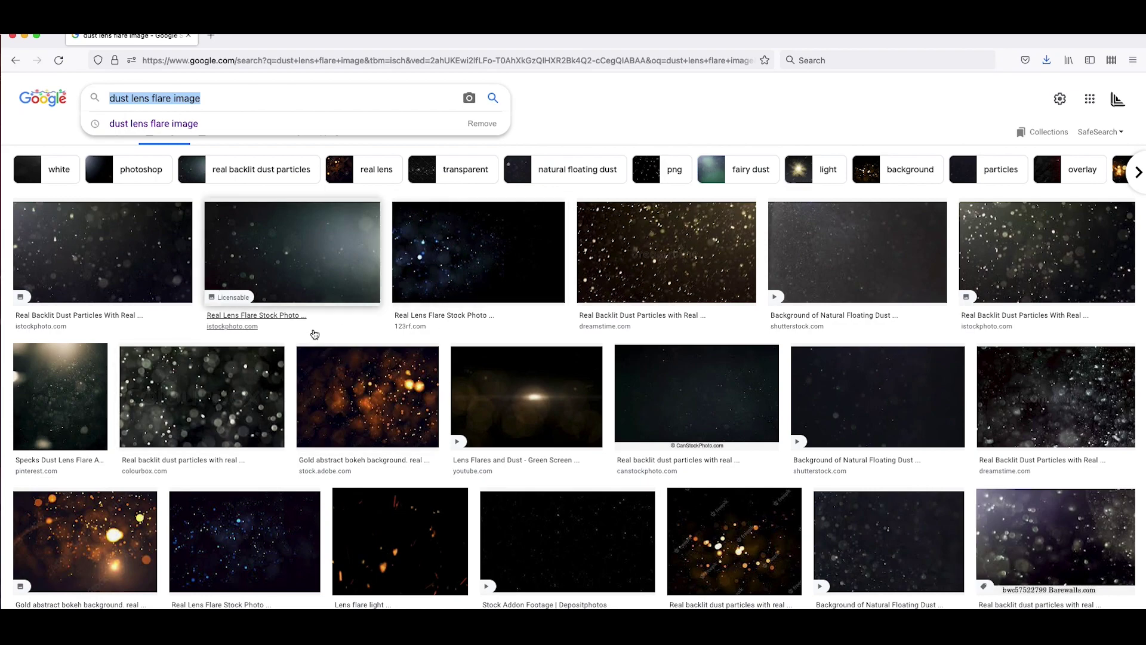
scroll(278, 321, "down", 1)
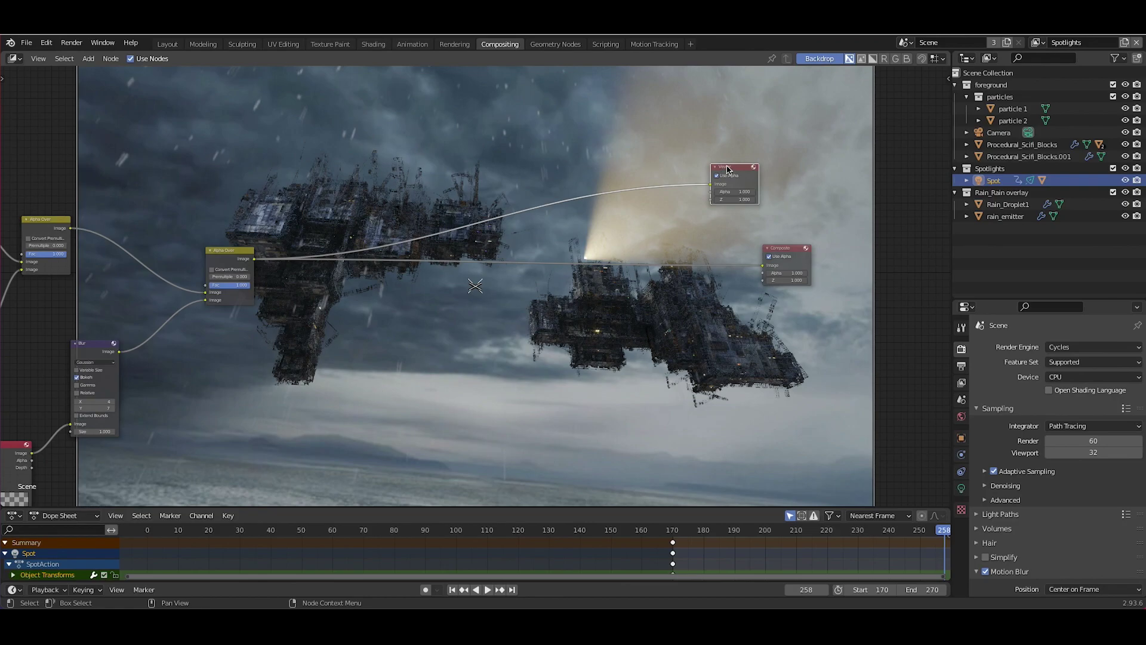
Back in Blender, add an Image node below the last Alpha Over node and load Dirty Lensflare image.jpeg into it
left_click(234, 270)
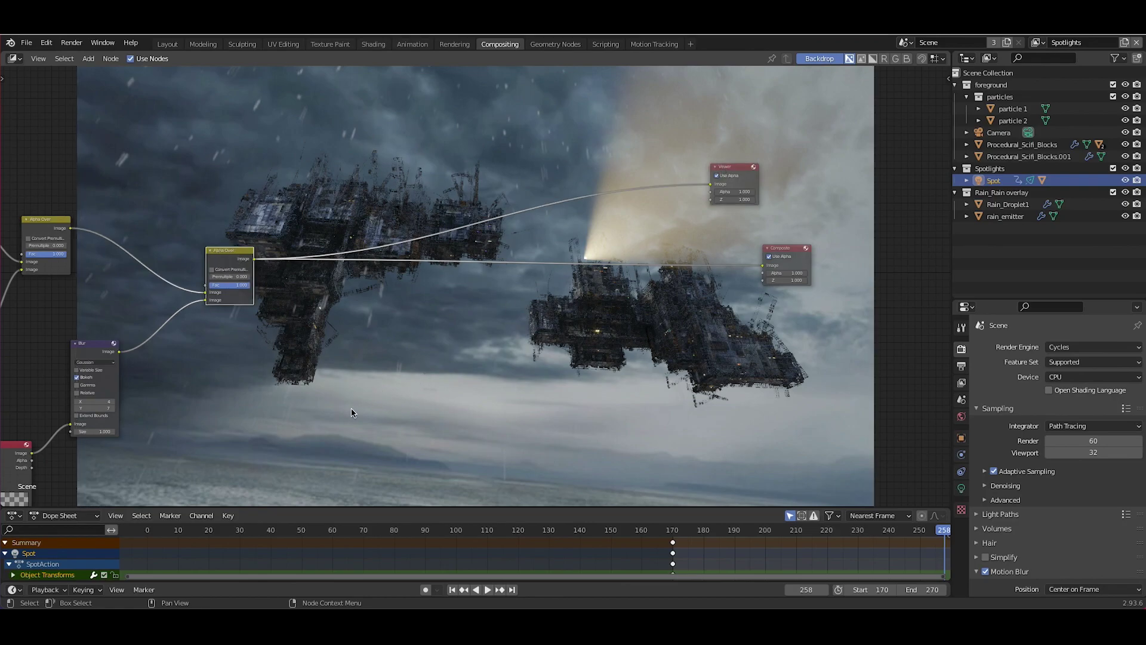
key("shift+a")
mouse_move(267, 391)
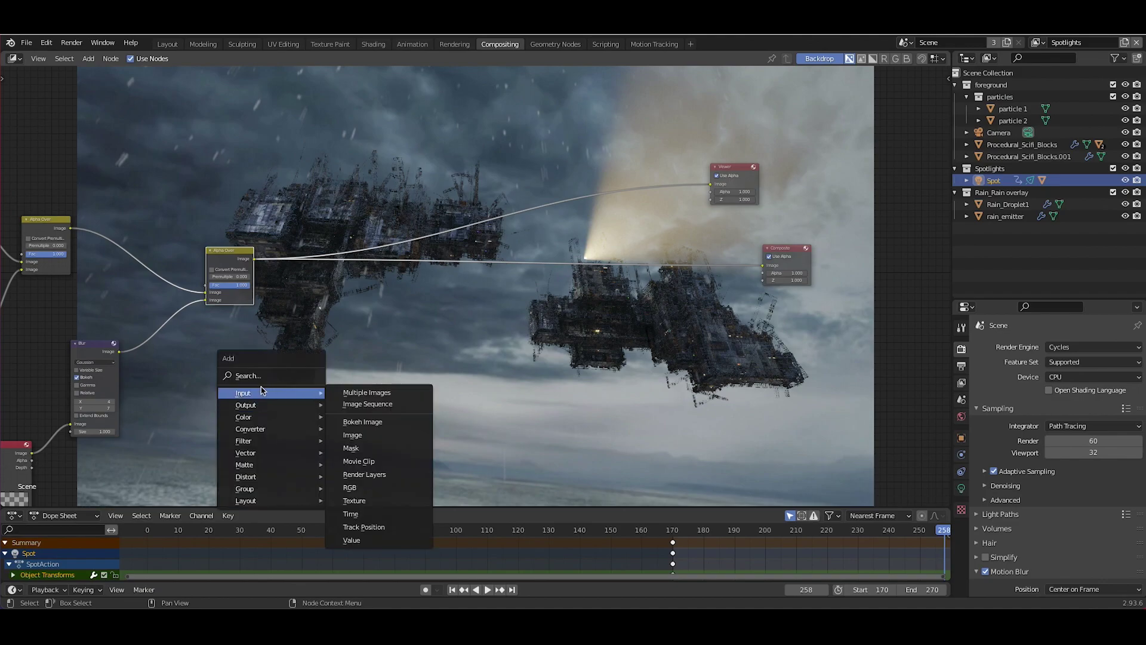
left_click(359, 426)
left_click(289, 345)
scroll(322, 406, "up", 2)
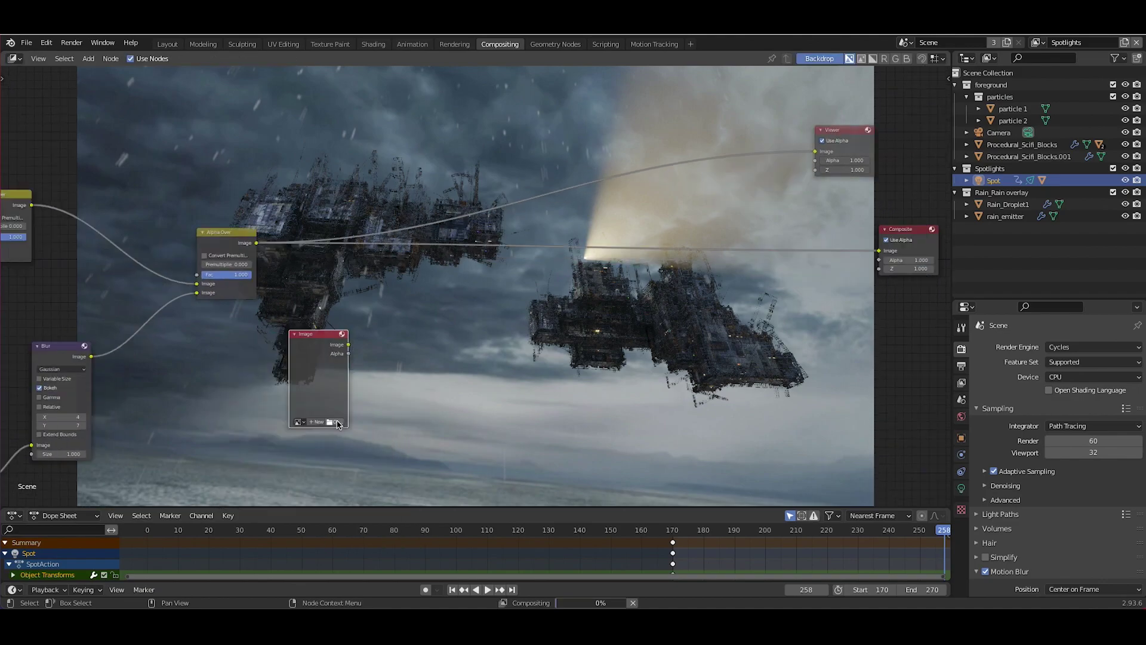
left_click(343, 419)
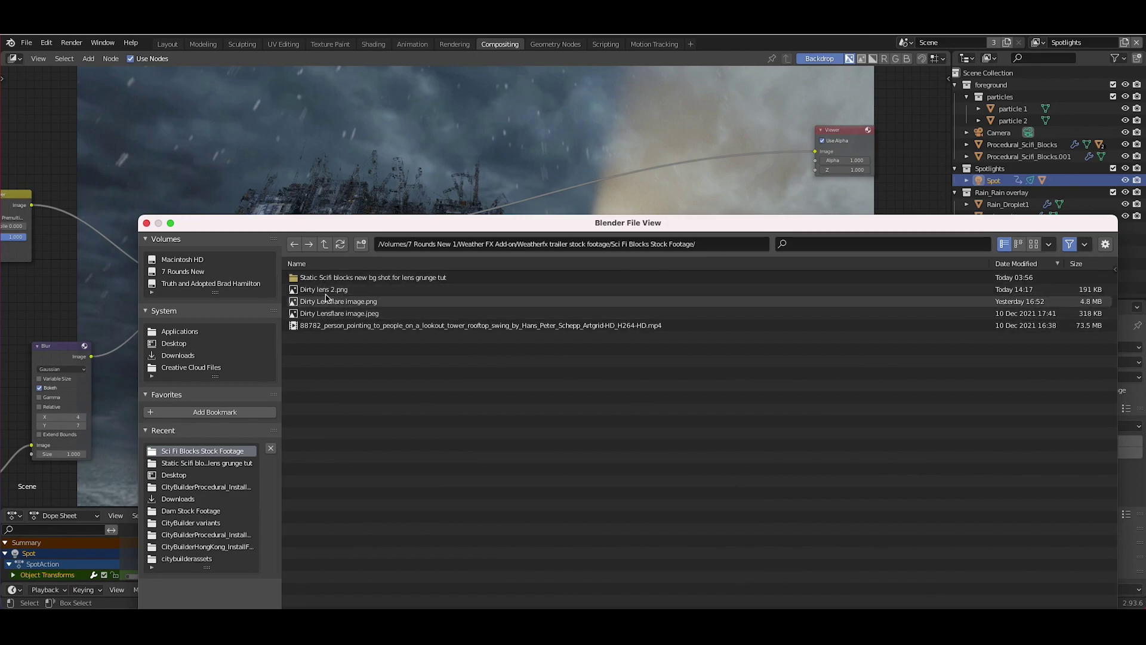
left_click(329, 315)
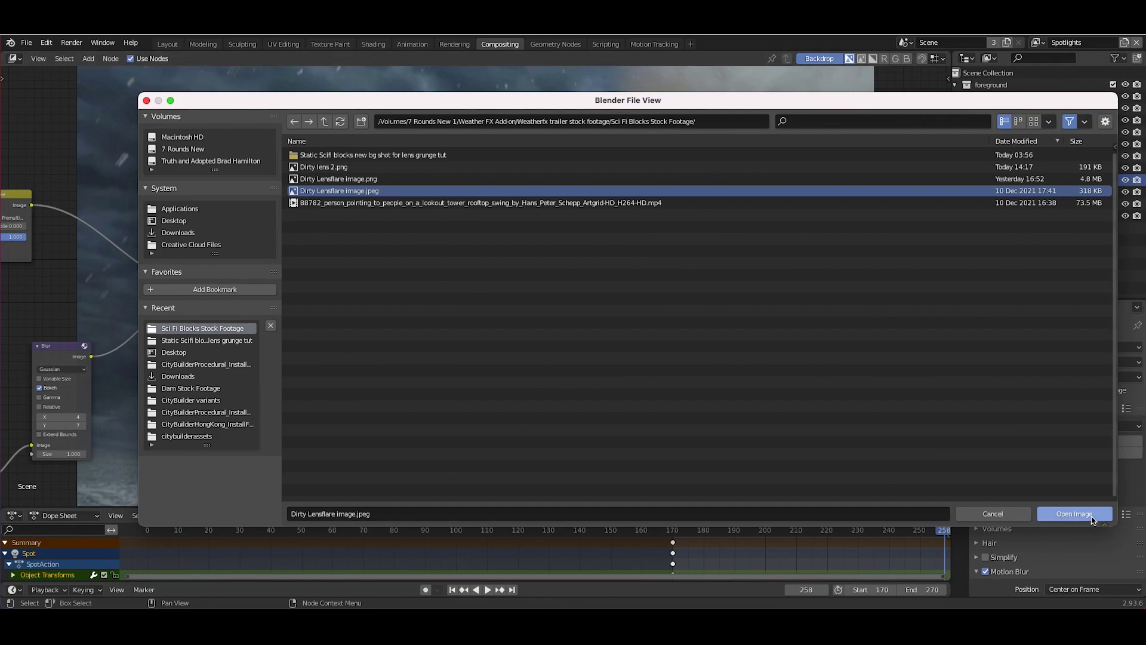
left_click(1094, 520)
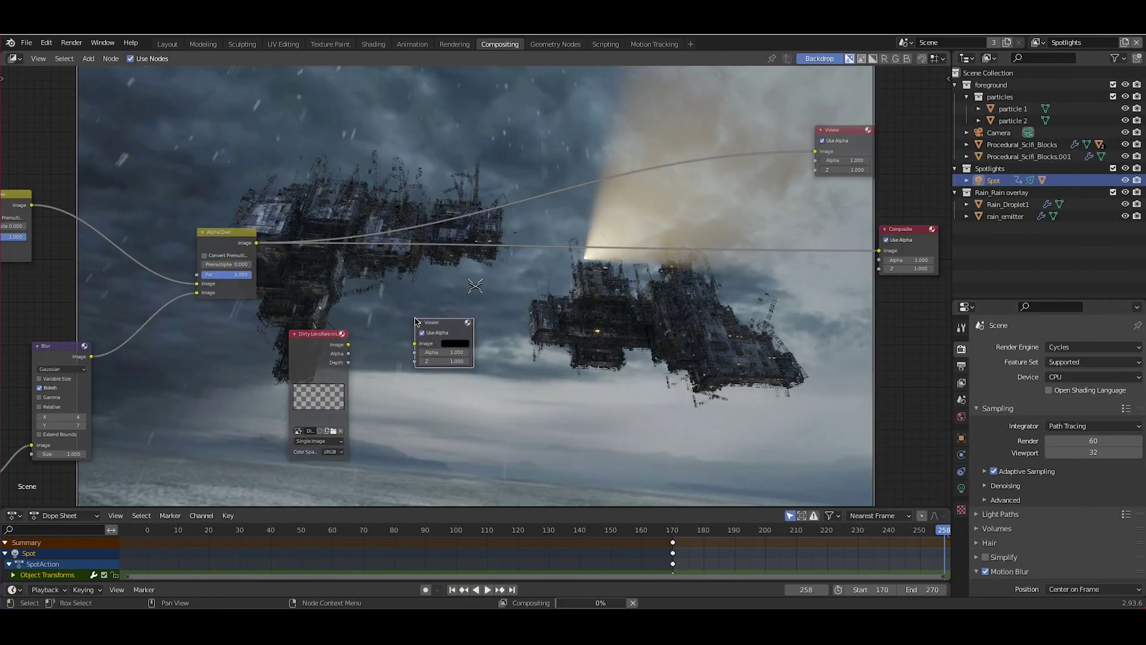
Connect the dirty lens image's Image output to the new lower Viewer node to preview it in the backdrop
left_click_drag(349, 345, 589, 319)
key("v")
key("v")
key("v")
key("v")
key("v")
scroll(504, 299, "down", 3)
scroll(452, 343, "up", 2)
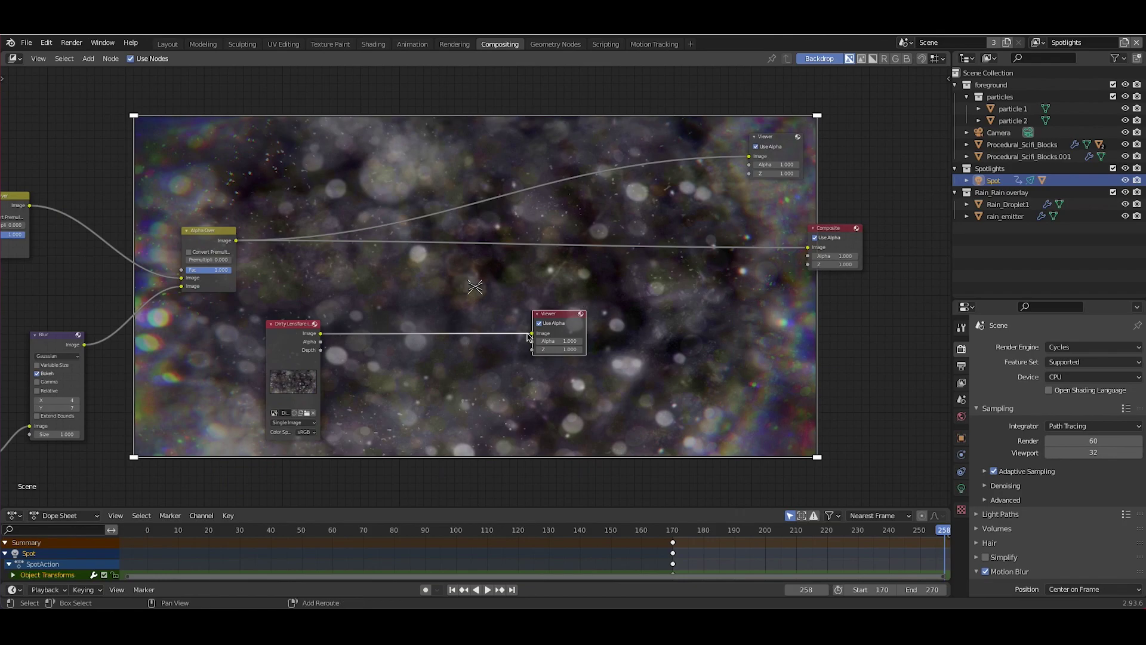
Insert a Mix node between the last Alpha Over and Composite, feed the dirty lens image into its second input, and delete the lower Viewer
key("shift+a")
mouse_move(516, 277)
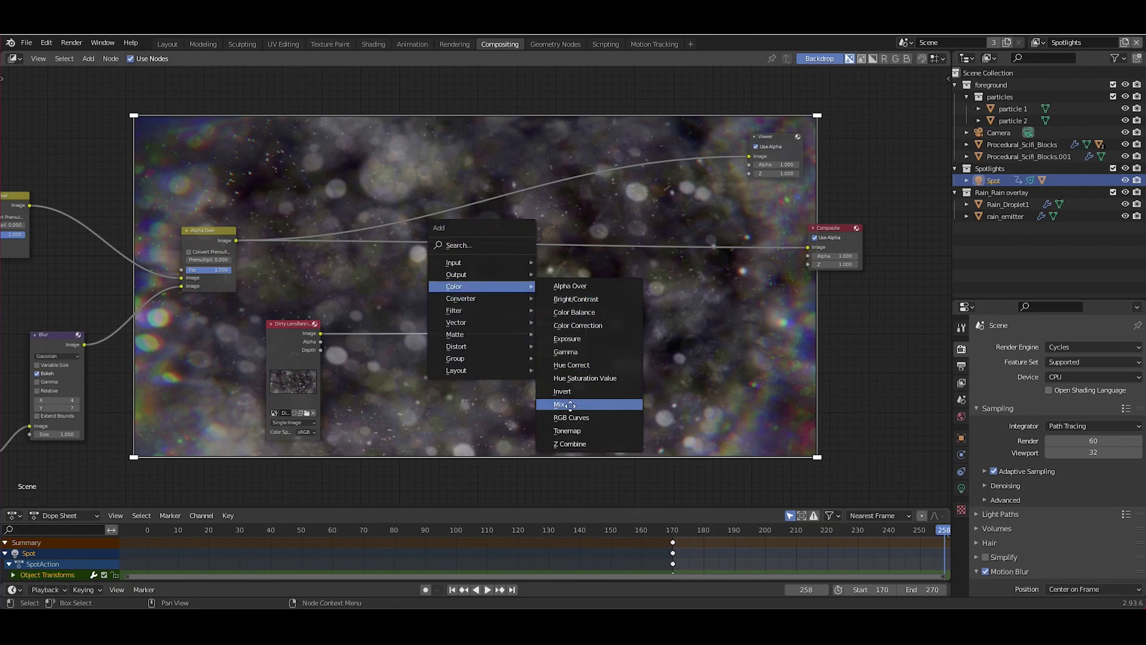
left_click(555, 403)
left_click(594, 216)
left_click_drag(320, 333, 592, 275)
key("x")
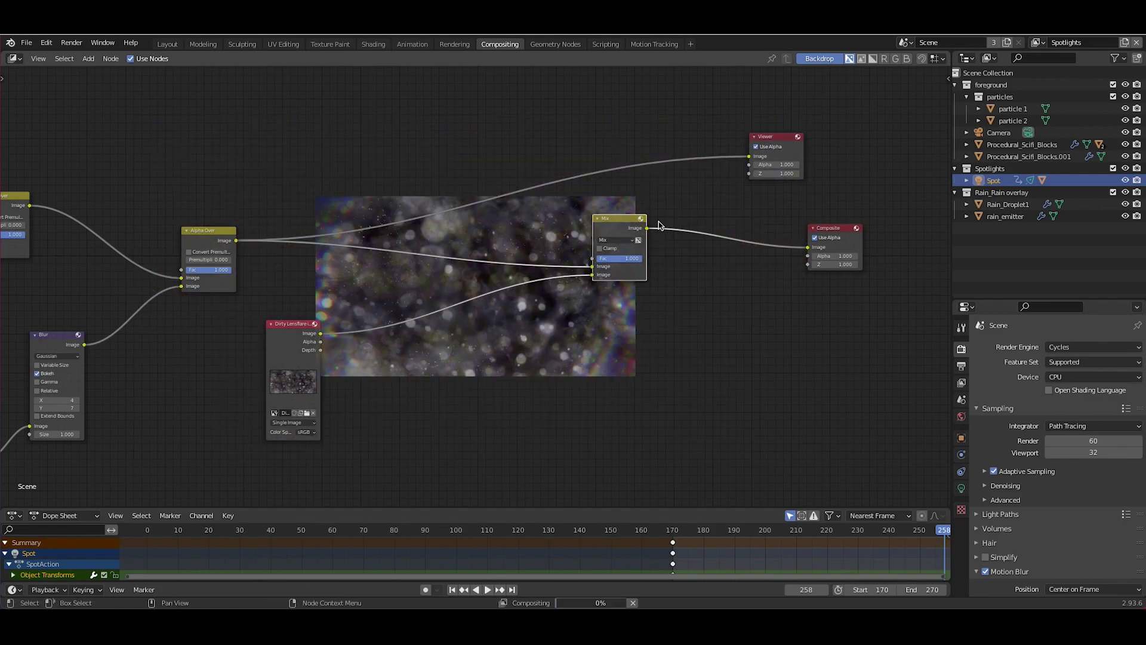
Connect the Mix node's output to the remaining Viewer and set the Mix factor to 0.3
left_click_drag(647, 228, 750, 156)
left_click(779, 136)
left_click(626, 259)
type(".3")
key("Return")
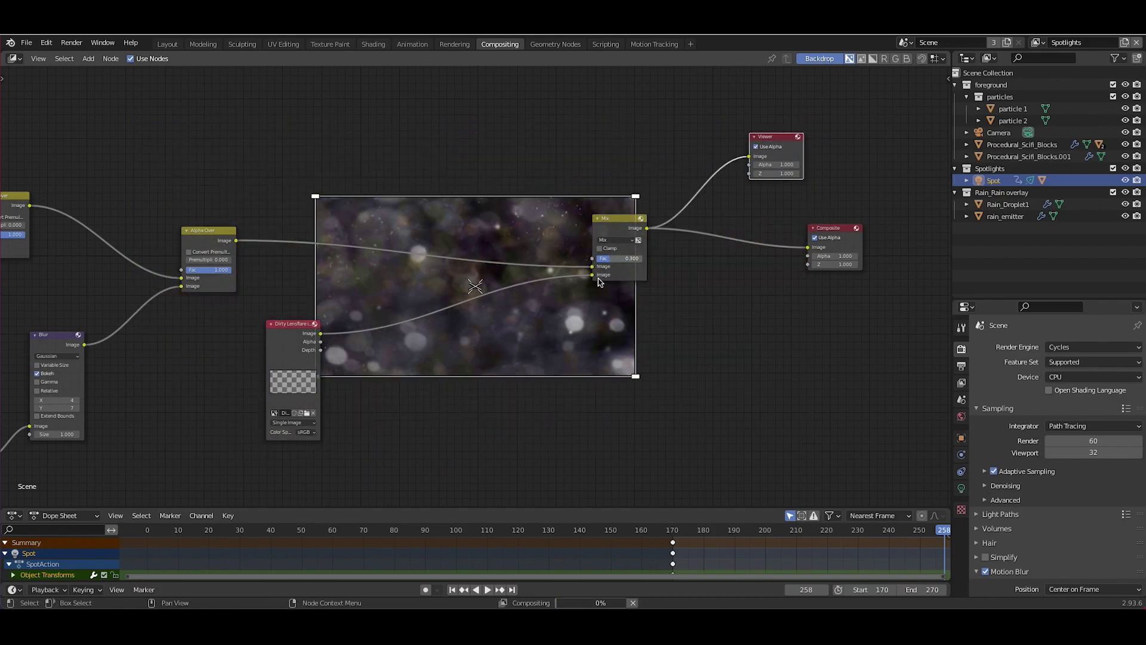
Raise the Mix node's factor to 0.492 to strengthen the dirty lens overlay
middle_click_drag(603, 158, 556, 250)
middle_click_drag(468, 195, 467, 286)
left_click_drag(574, 444, 583, 444)
middle_click_drag(494, 323, 530, 267)
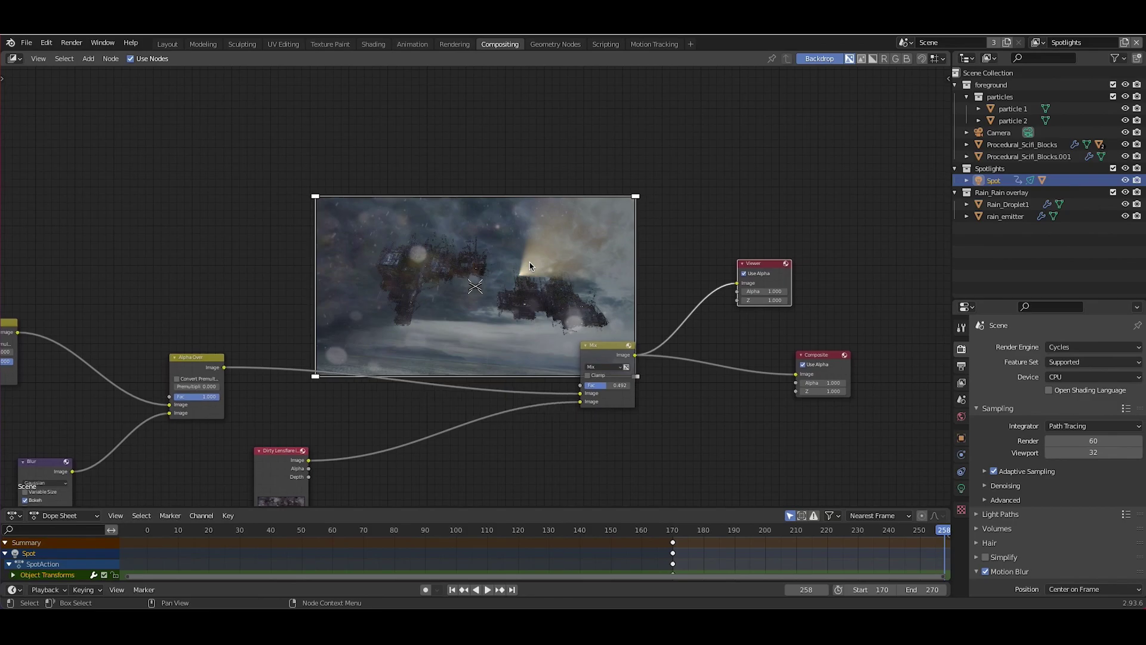
middle_click_drag(468, 345, 441, 377)
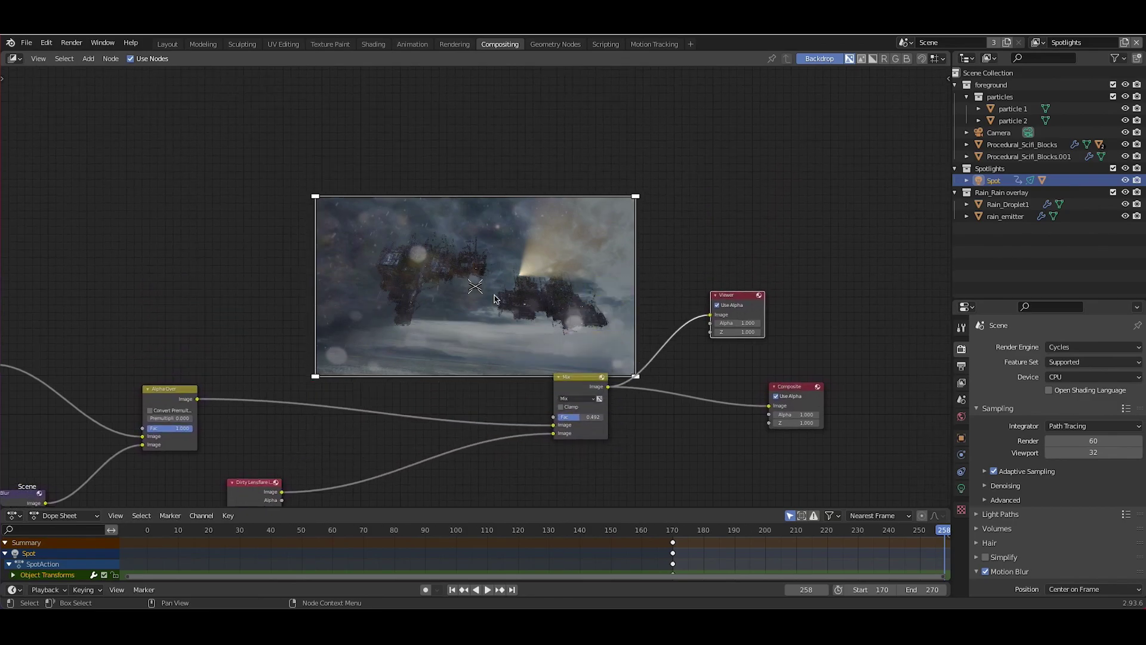
Change the Mix node's blend mode to Screen and raise its factor to 1.000
scroll(472, 325, "down", 5, "shift")
left_click(582, 284)
left_click(578, 347)
middle_click_drag(579, 270, 559, 311)
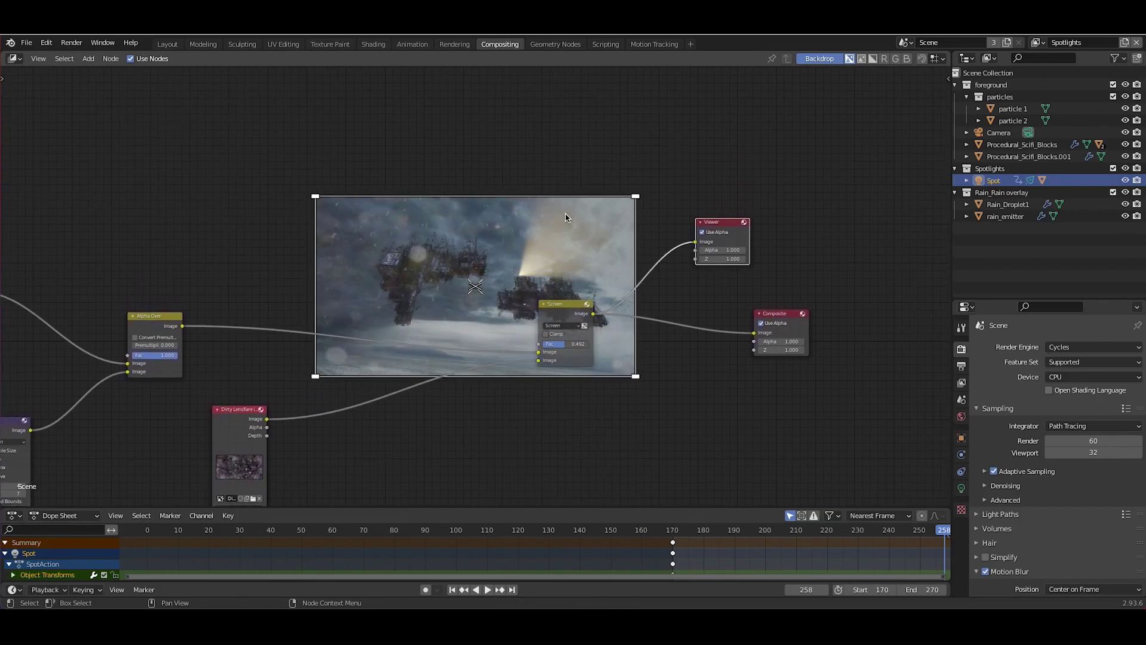
left_click_drag(565, 344, 588, 344)
middle_click_drag(489, 236, 532, 283)
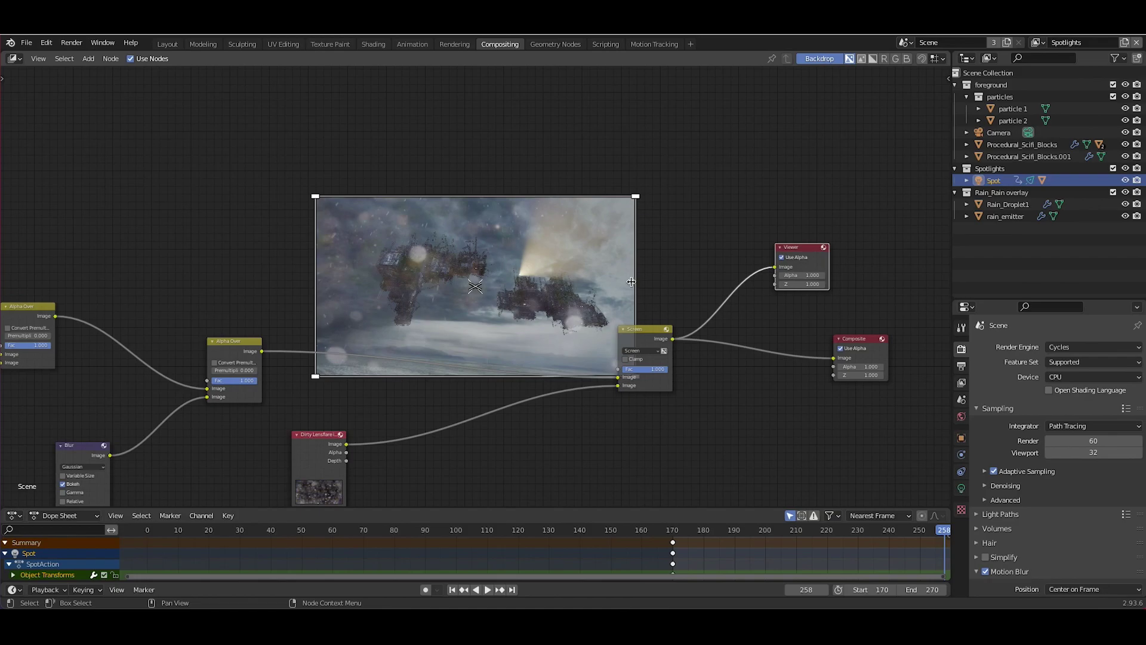
Move the dirty lens Image node lower and reposition the last Alpha Over node to make room between the nodes
left_click(312, 448)
middle_click_drag(481, 422, 504, 359)
key("g")
left_click(494, 476)
middle_click_drag(641, 341, 665, 191)
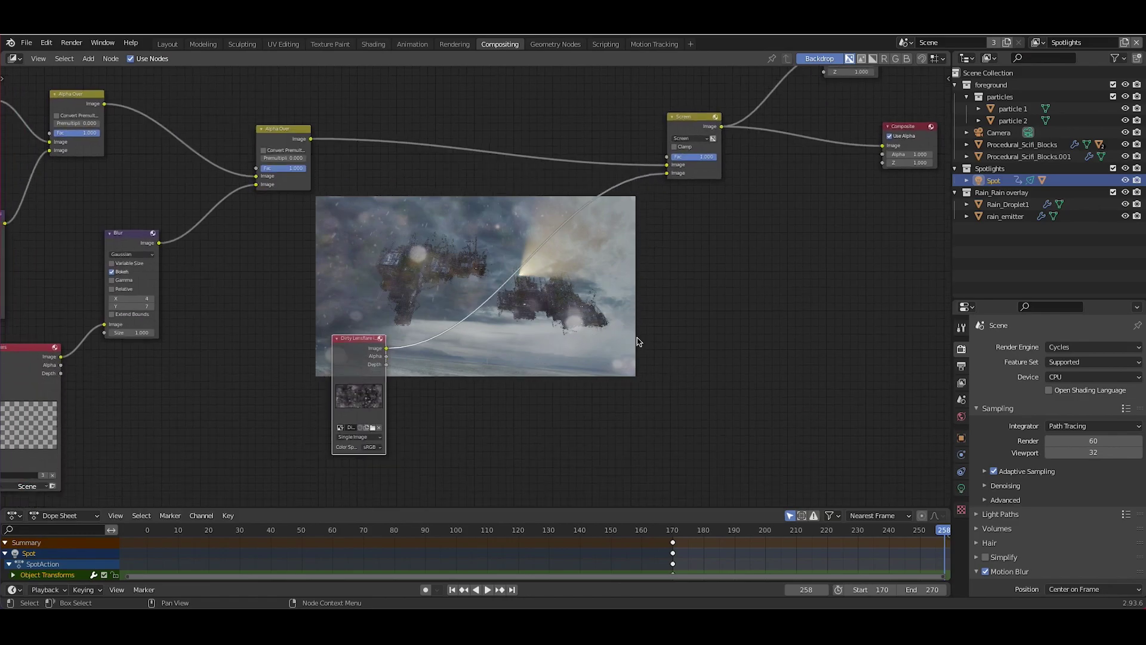
key("g")
left_click(611, 402)
middle_click_drag(611, 401, 710, 396)
left_click(372, 131)
key("g")
left_click_drag(357, 136, 347, 140)
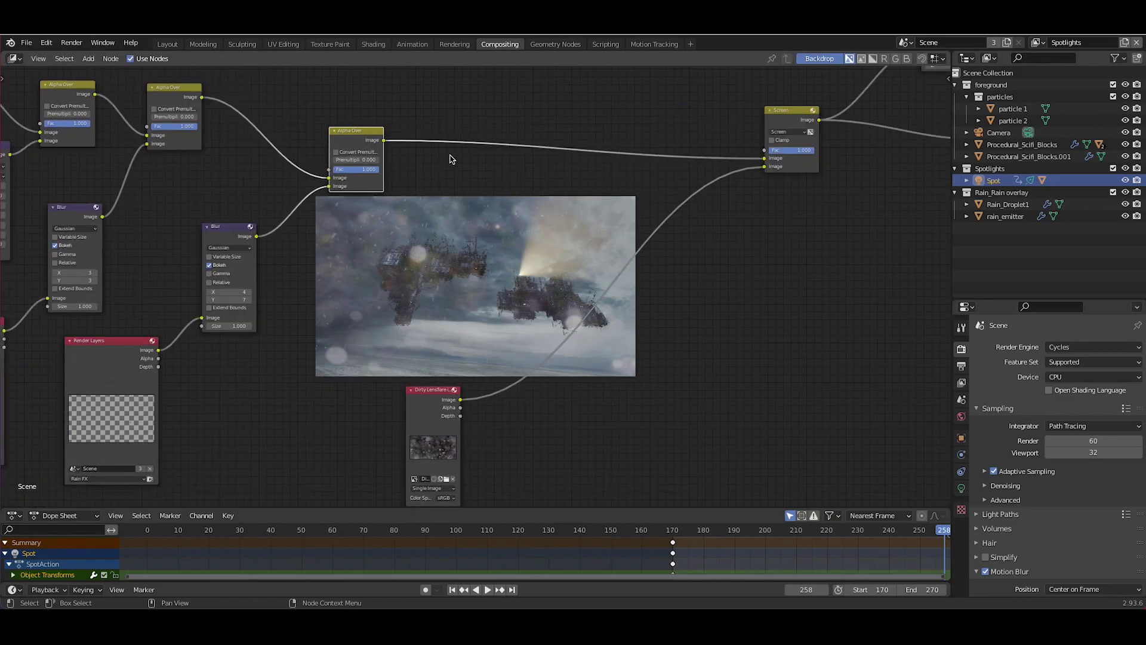
Add a ColorRamp node beside the last Alpha Over and connect the Alpha Over's image output to its Fac input
key("shift+a")
mouse_move(378, 218)
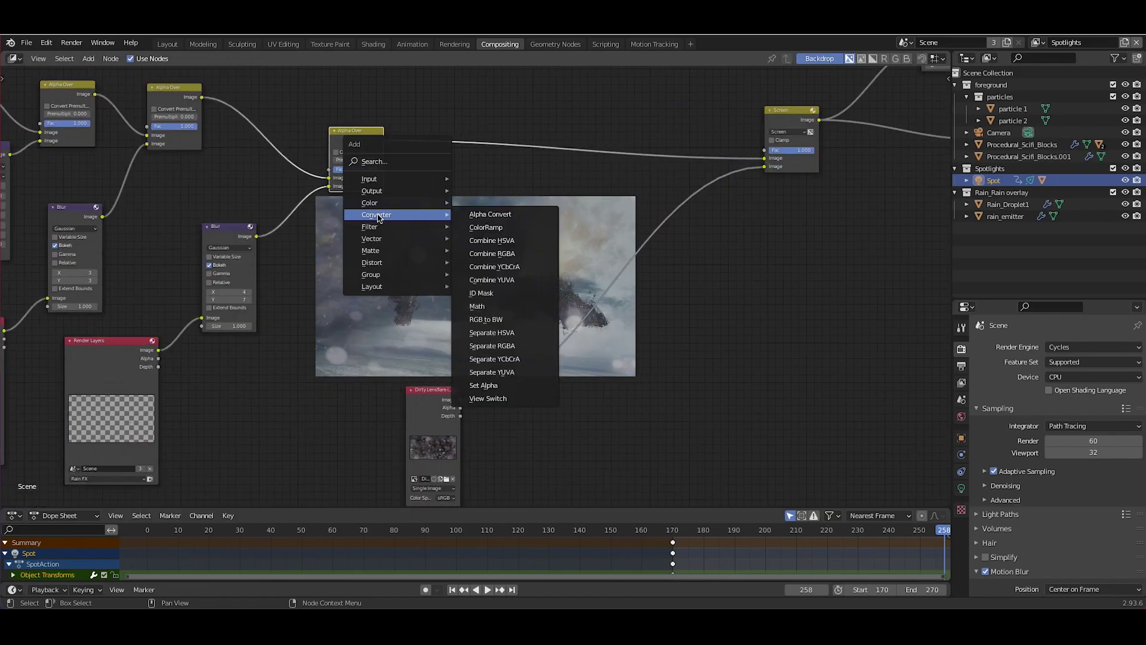
left_click(473, 229)
left_click(407, 171)
left_click_drag(384, 140, 407, 244)
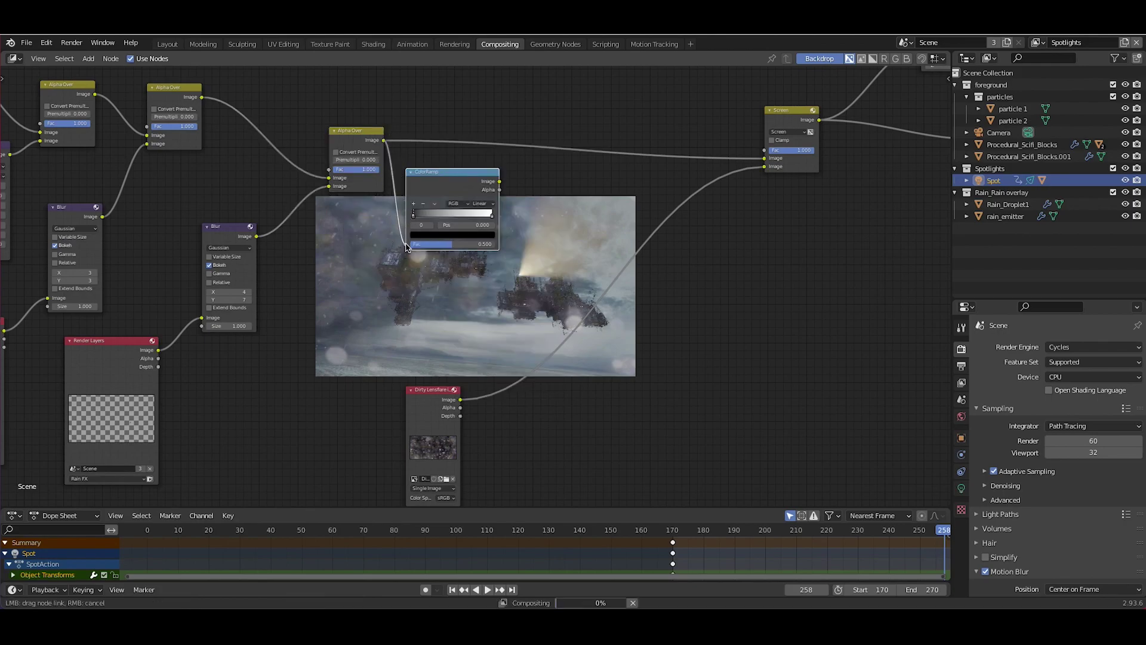
Add a Viewer node beside the ColorRamp and connect the ColorRamp's image output to it
middle_click_drag(467, 207, 427, 209)
key("shift+a")
mouse_move(515, 210)
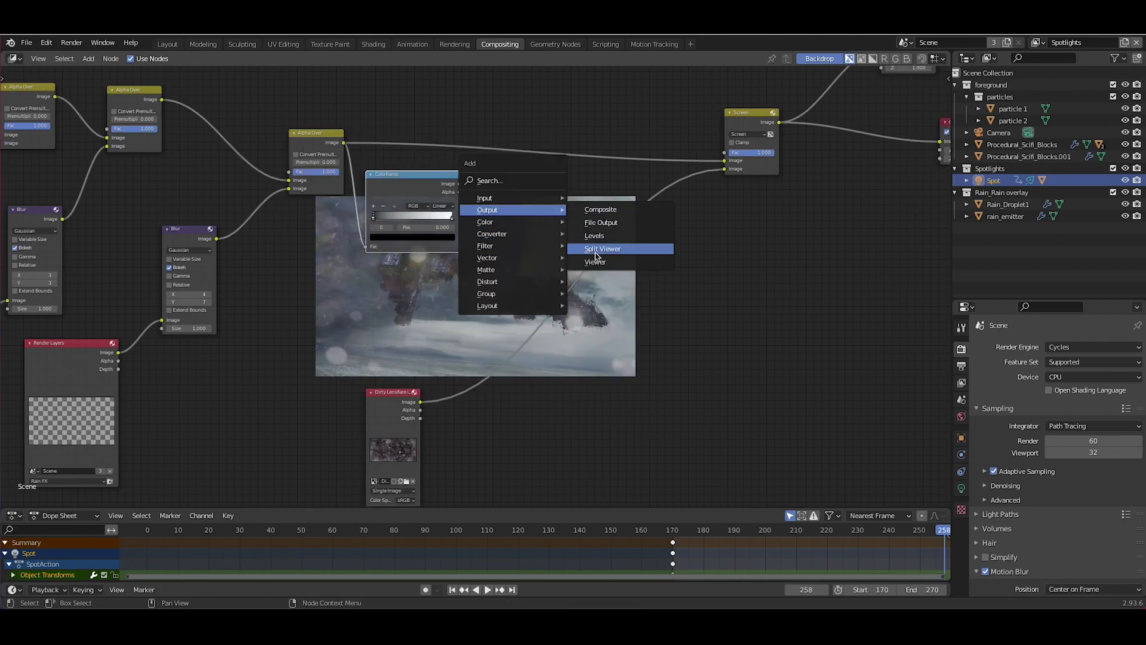
left_click(594, 262)
left_click_drag(460, 184, 509, 212)
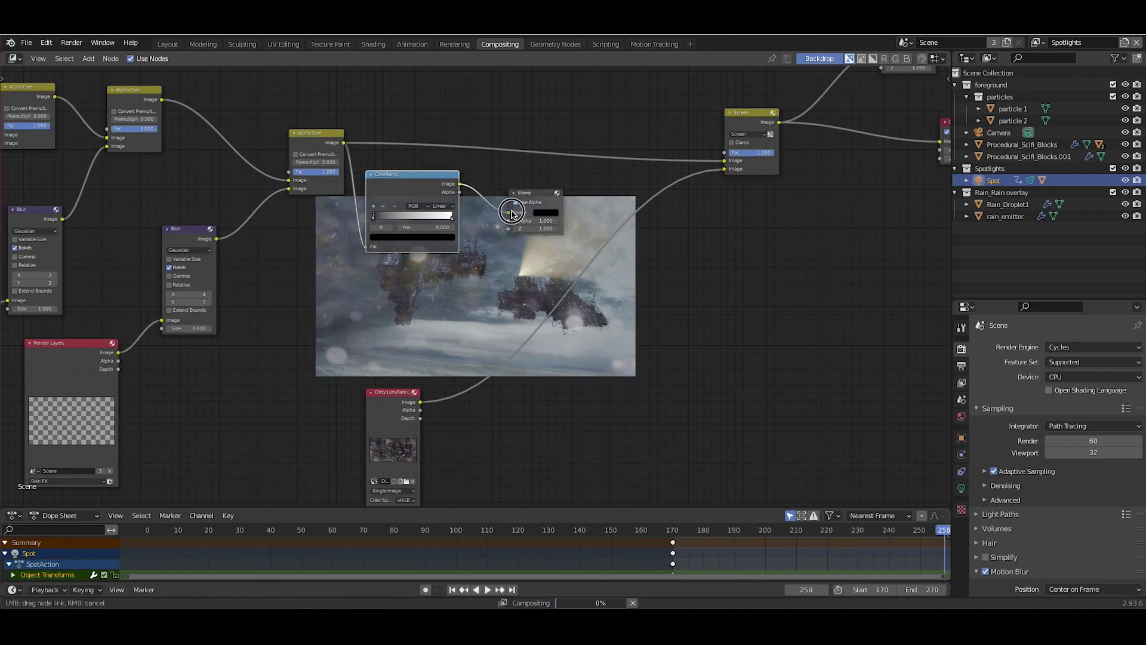
scroll(508, 294, "up", 3)
scroll(509, 295, "up", 2)
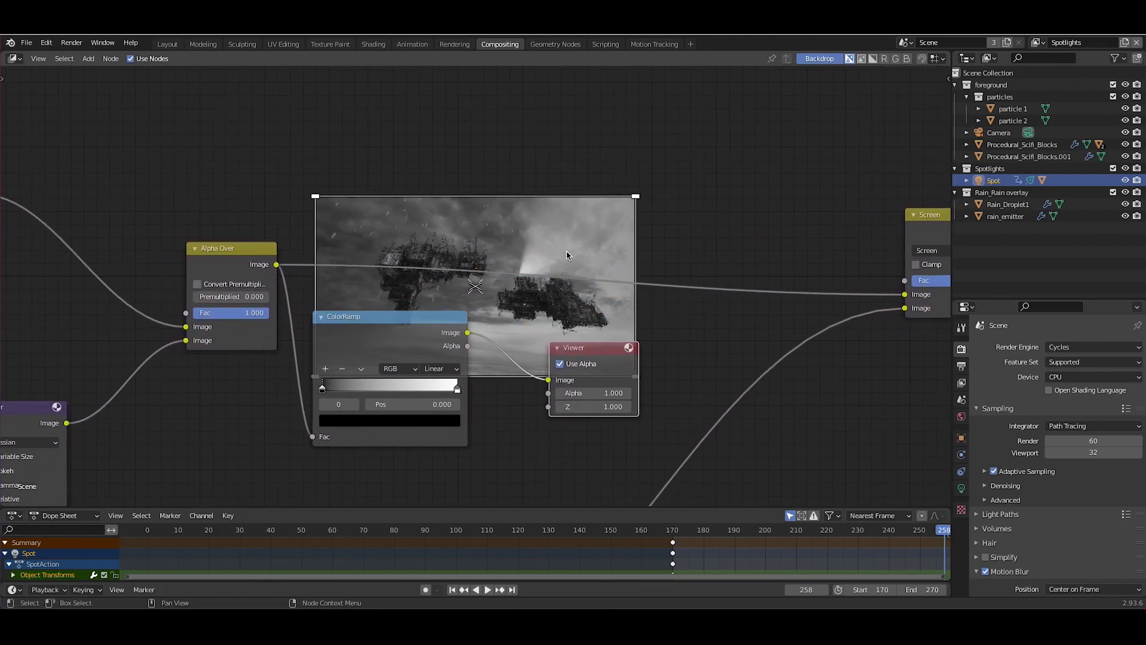
middle_click_drag(561, 254, 595, 269)
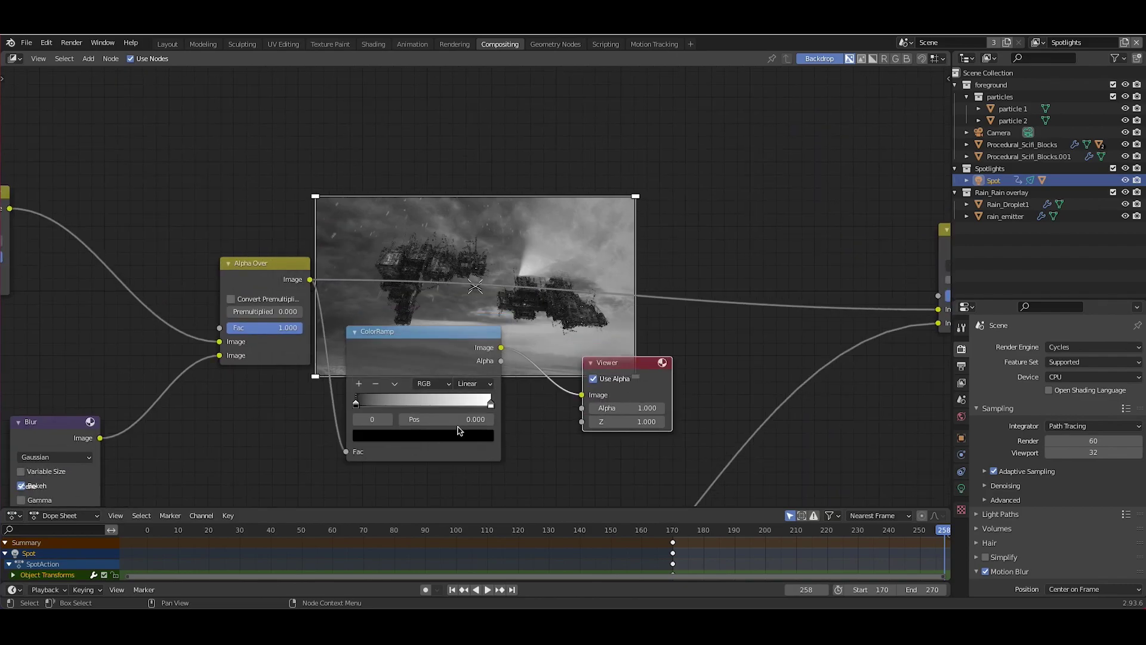
Isolate the bright areas by moving the ColorRamp's black stop to just below 0.186 and its white stop to 0.241
left_click_drag(491, 406, 395, 406)
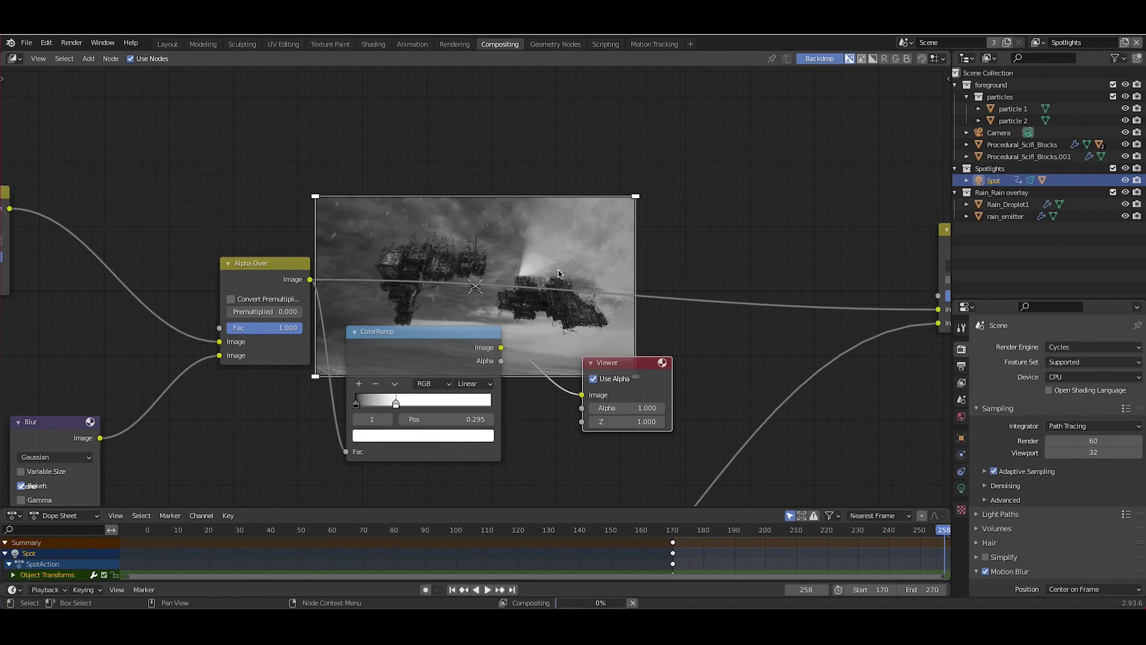
middle_click_drag(545, 288, 503, 315)
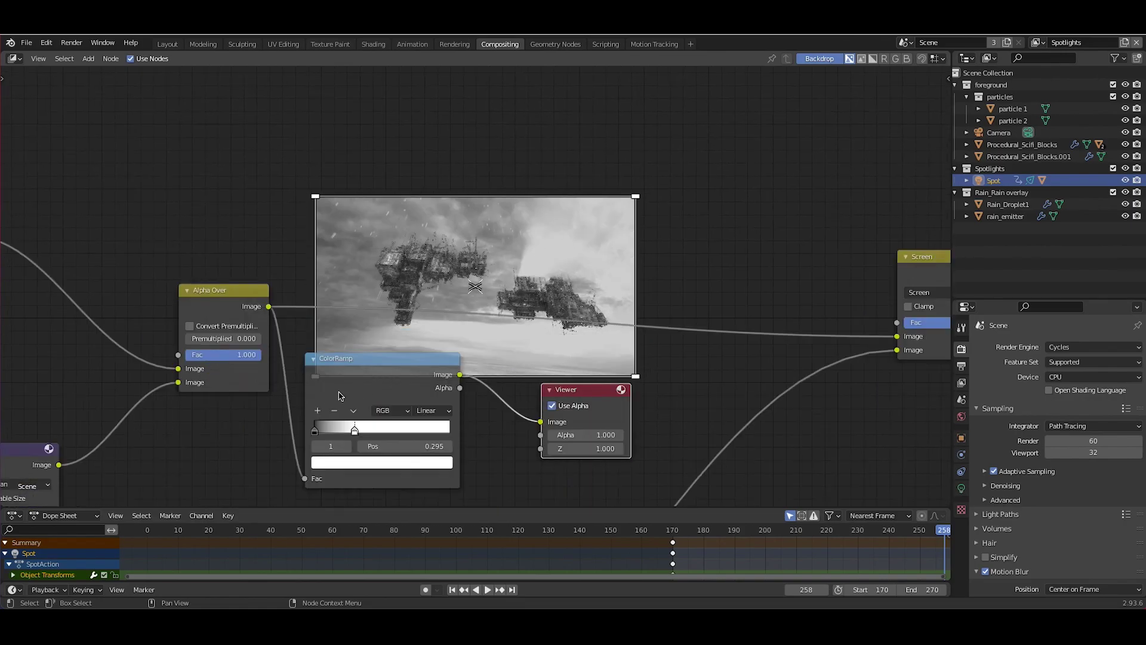
scroll(339, 396, "up", 3)
middle_click_drag(603, 257, 678, 110)
left_click(390, 368)
left_click_drag(391, 368, 407, 368)
scroll(551, 274, "up", 2, "shift")
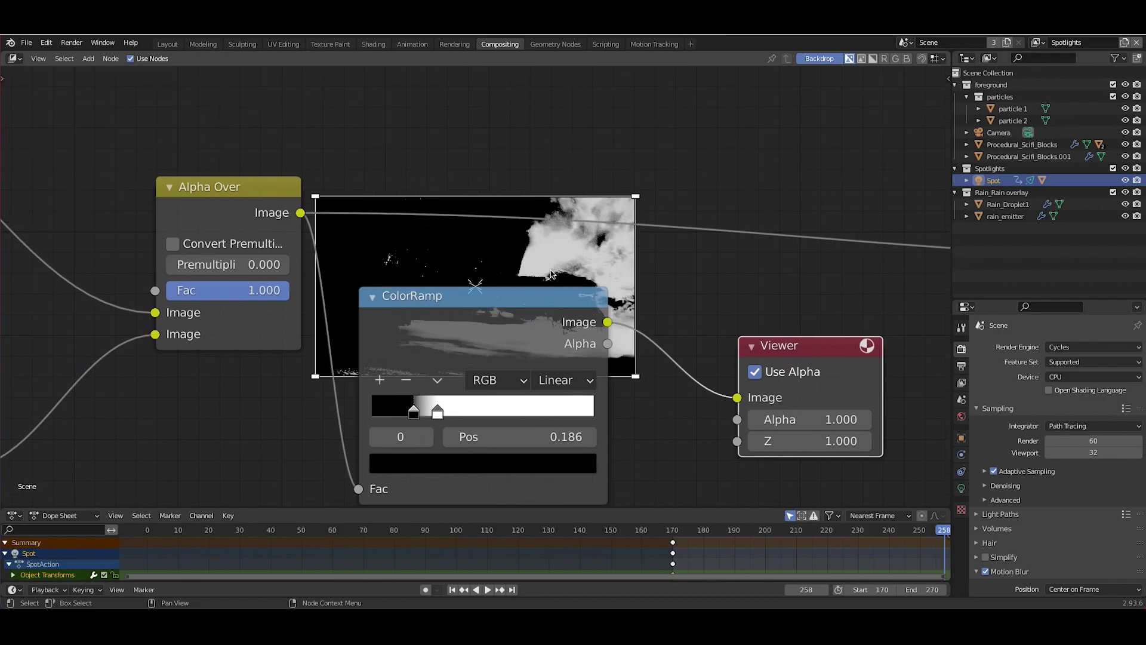
left_click_drag(414, 416, 407, 413)
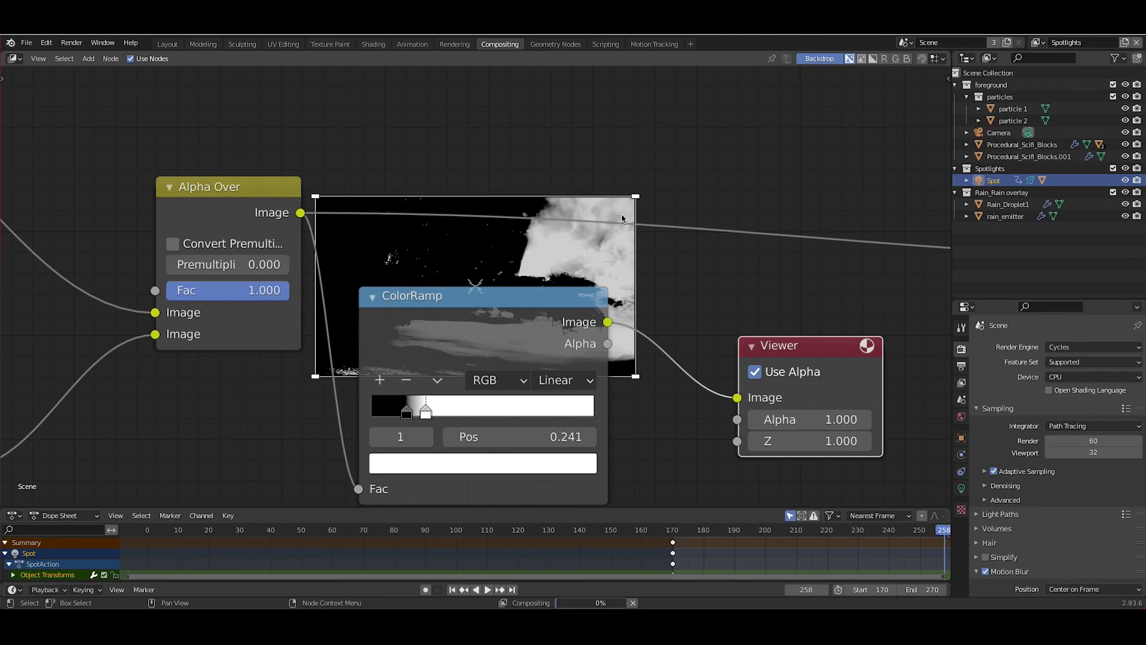
scroll(622, 213, "down", 3)
middle_click_drag(622, 213, 498, 293)
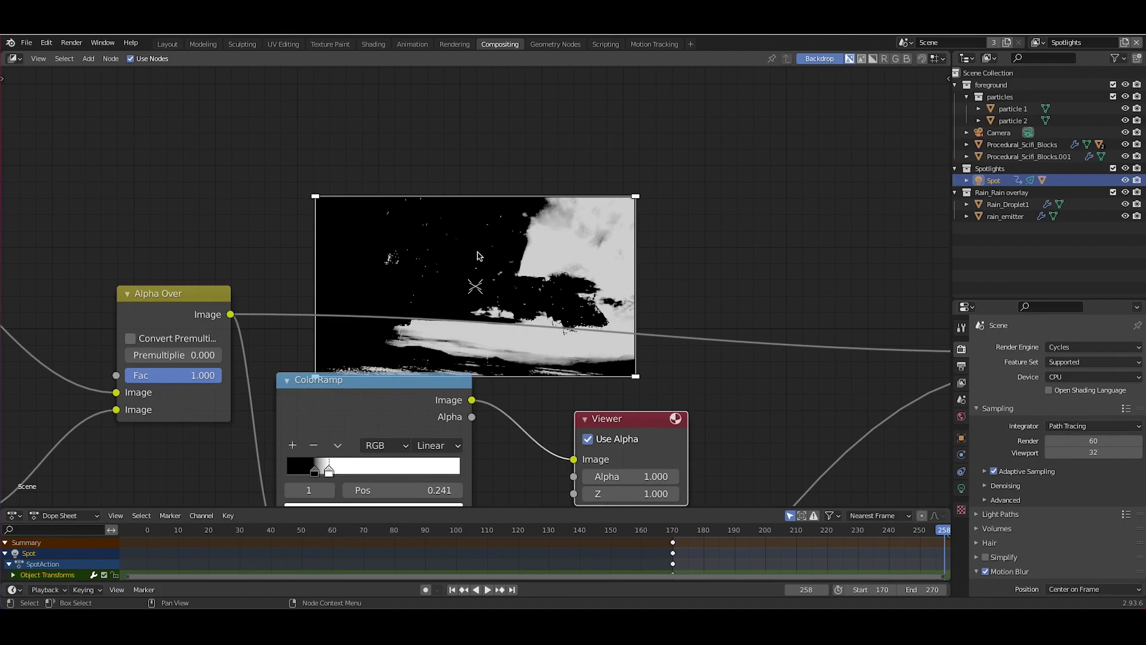
Move the ColorRamp's Viewer farther away and insert a Glare node on the link between them
scroll(476, 257, "down", 2)
left_click_drag(509, 367, 795, 371)
scroll(476, 366, "down", 2)
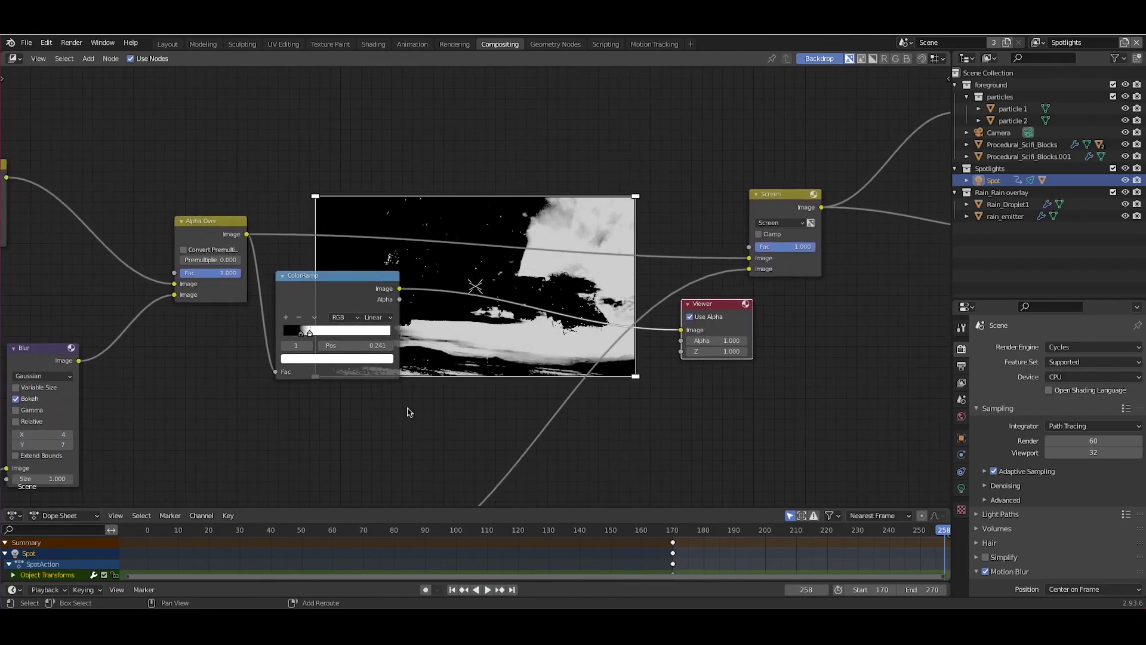
key("shift+a")
mouse_move(350, 447)
left_click(455, 391)
left_click(463, 265)
Set the Glare node's type to Fog Glow and its quality to Low
left_click(477, 300)
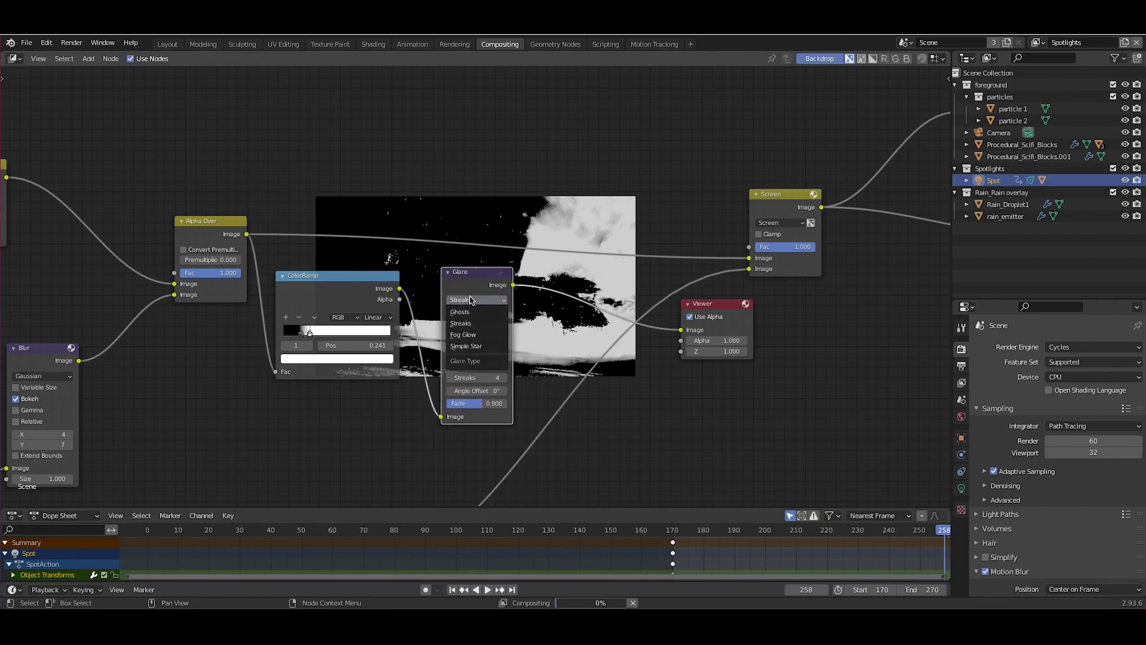
left_click(460, 334)
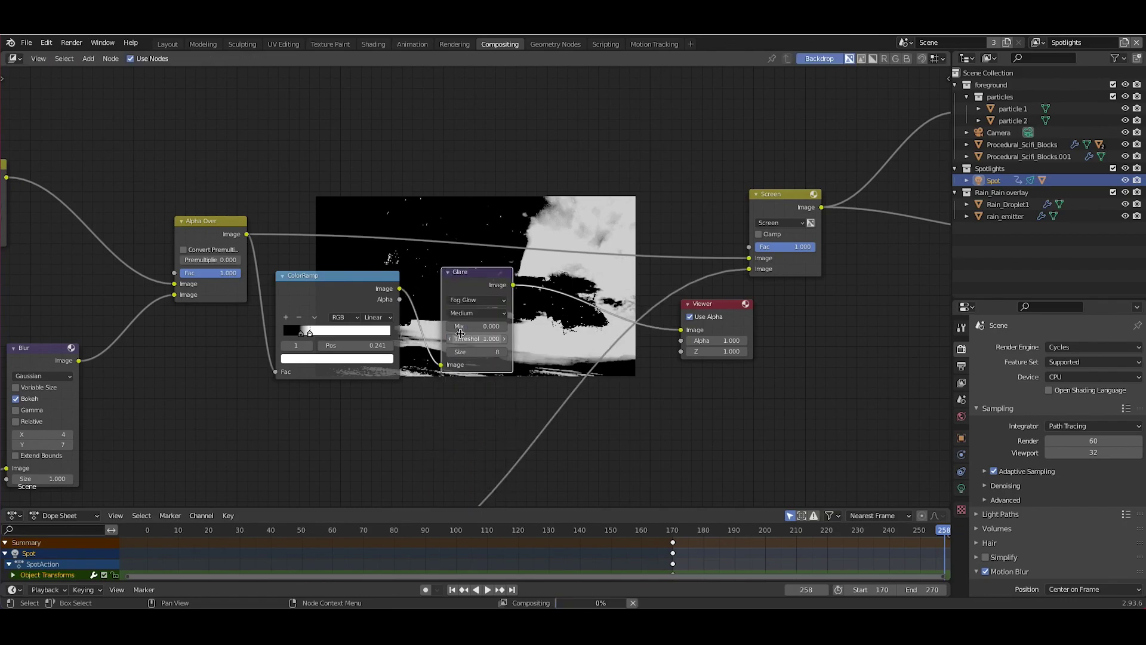
left_click(485, 314)
left_click(460, 349)
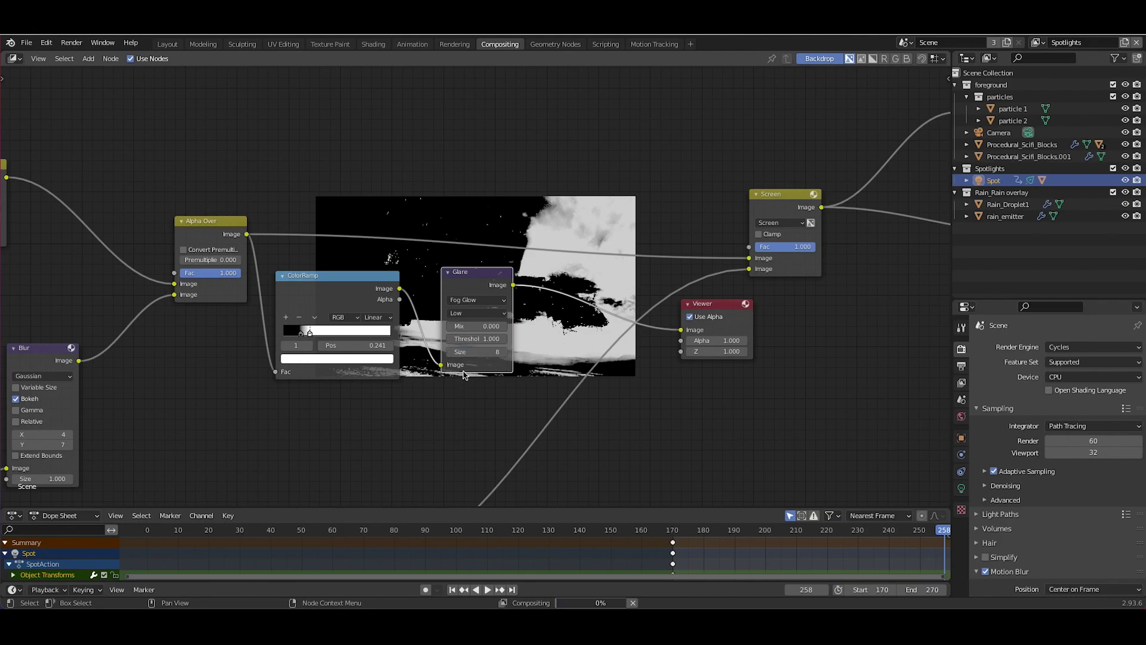
Set the Glare node's threshold to 0.3
middle_click_drag(464, 375, 400, 423)
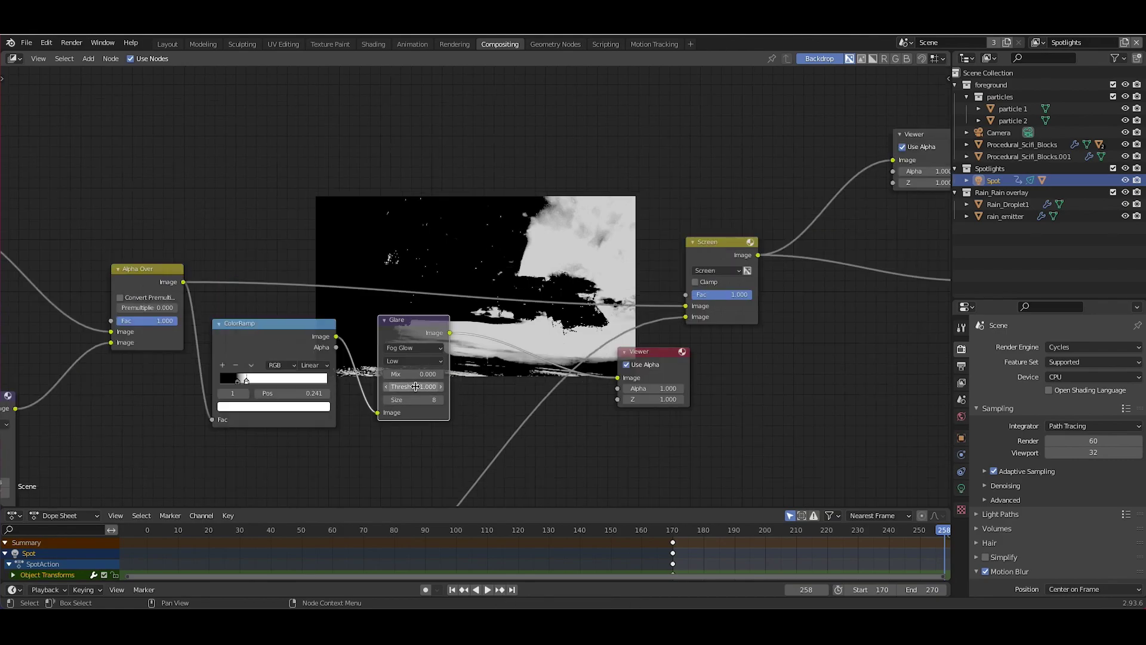
left_click(415, 387)
key("BackSpace")
type("0.3")
key("Return")
middle_click_drag(593, 129, 531, 230)
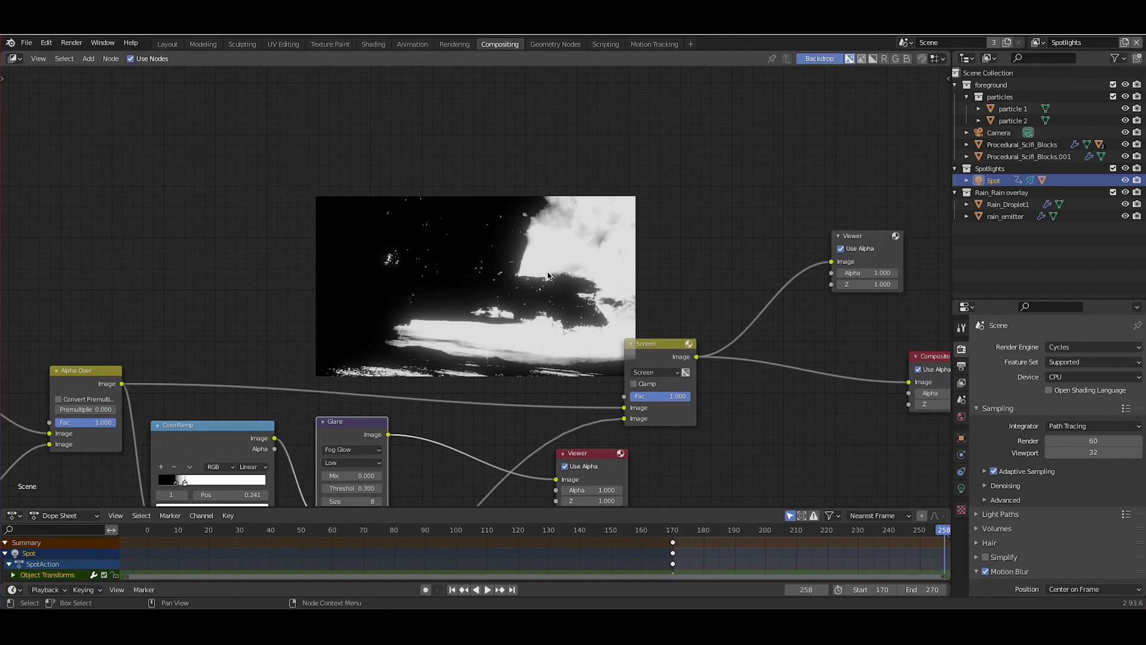
Set the Glare node's size to 9 and move its Viewer farther away to make room for more nodes
middle_click_drag(445, 324, 510, 271)
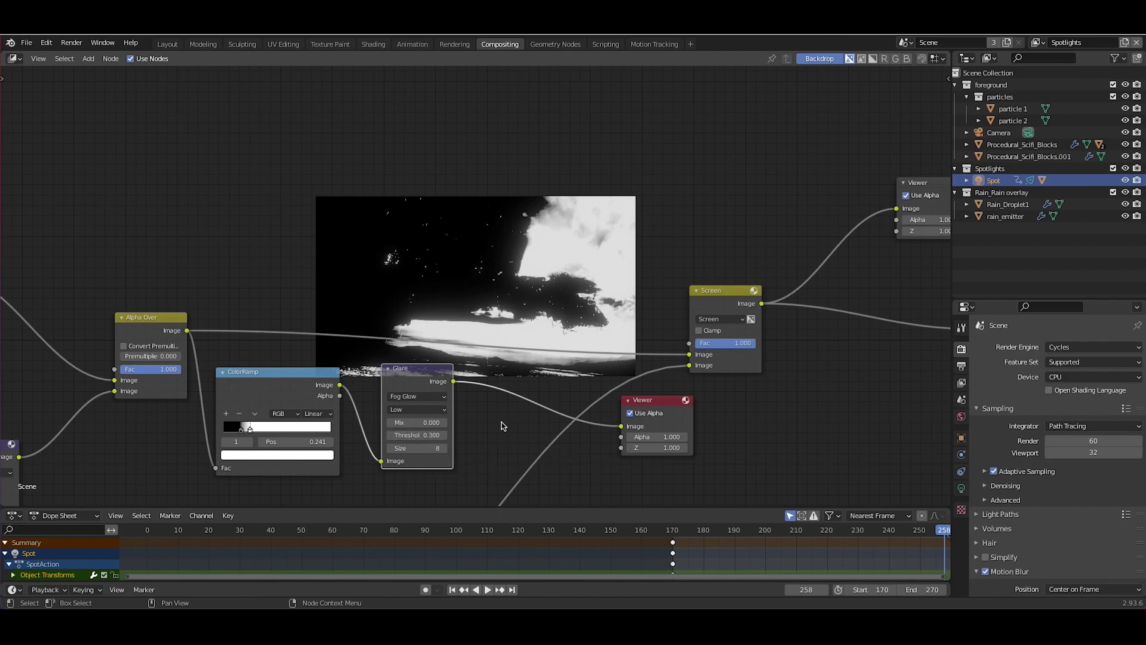
middle_click_drag(536, 437, 543, 412)
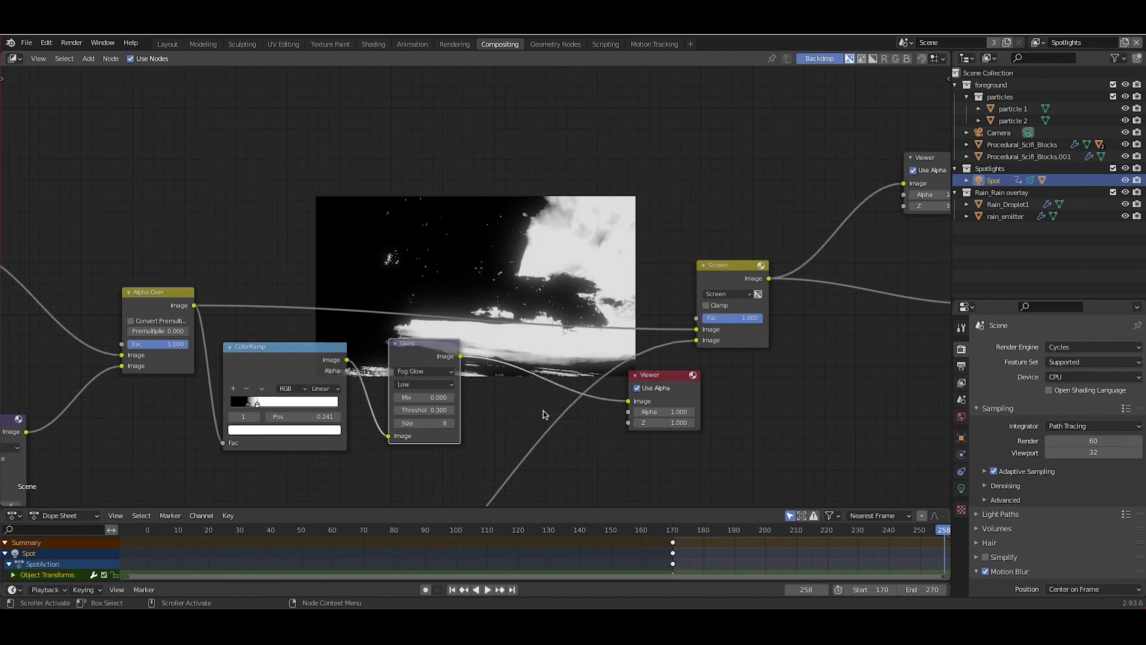
left_click(453, 424)
left_click(666, 378)
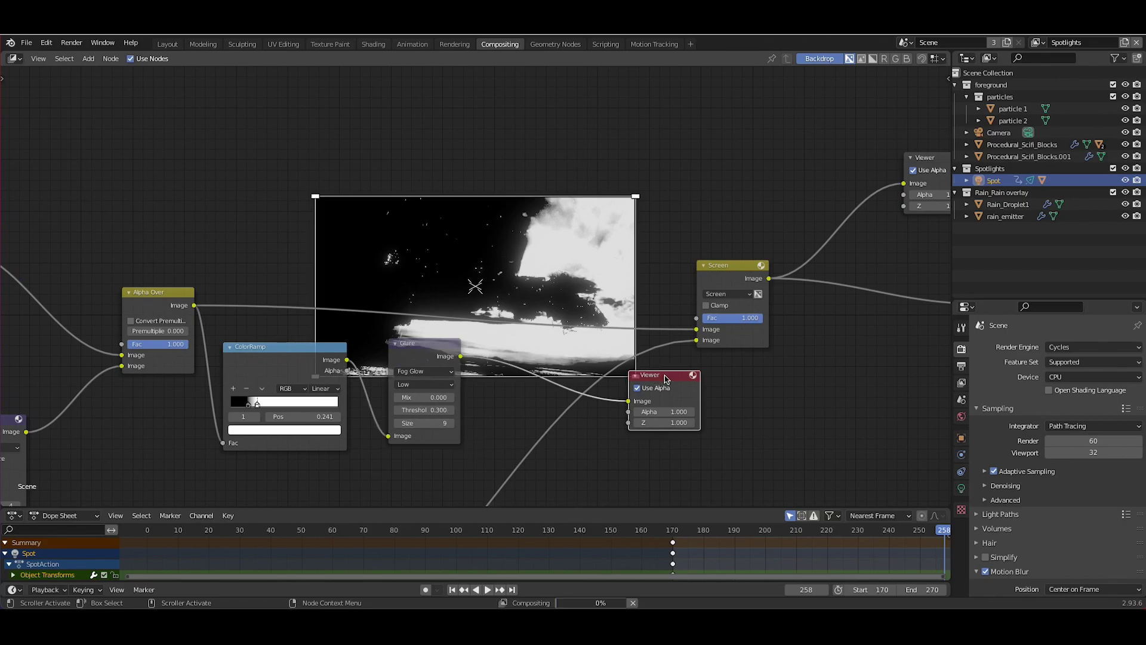
left_click_drag(664, 376, 796, 397)
scroll(795, 396, "down", 1)
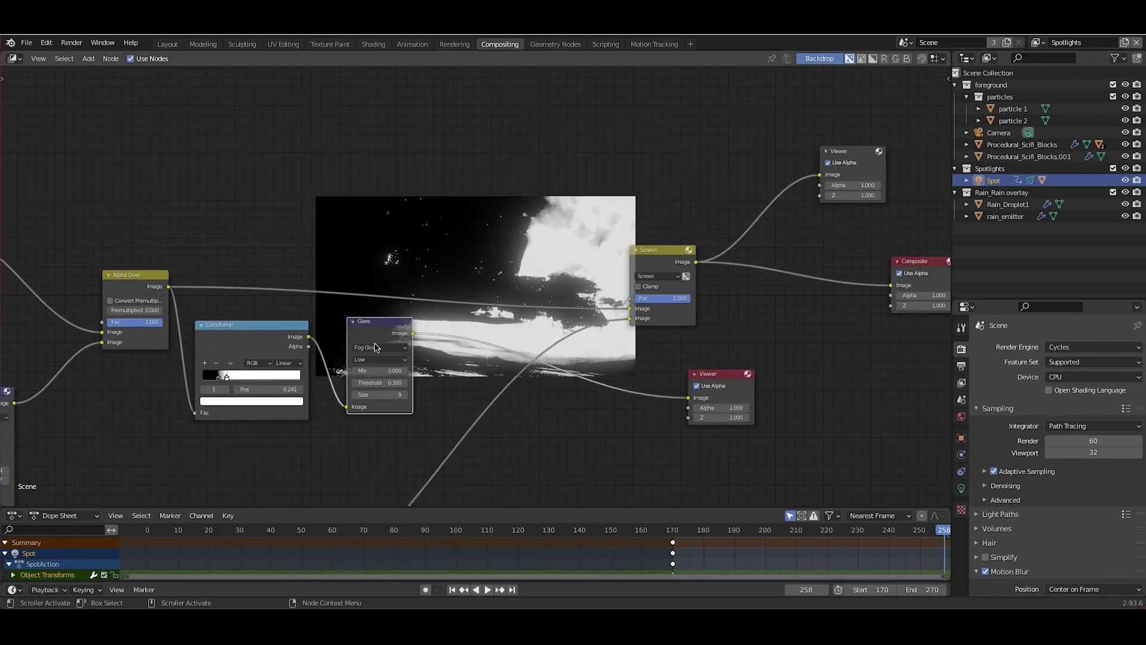
Duplicate the Glare node three times and chain the copies between the first Glare and the Viewer
key("shift+d")
key("shift+d")
left_click(574, 405)
key("shift+d")
left_click(591, 412)
key("shift+d")
left_click(680, 400)
scroll(732, 391, "right", 3)
scroll(732, 391, "down", 4)
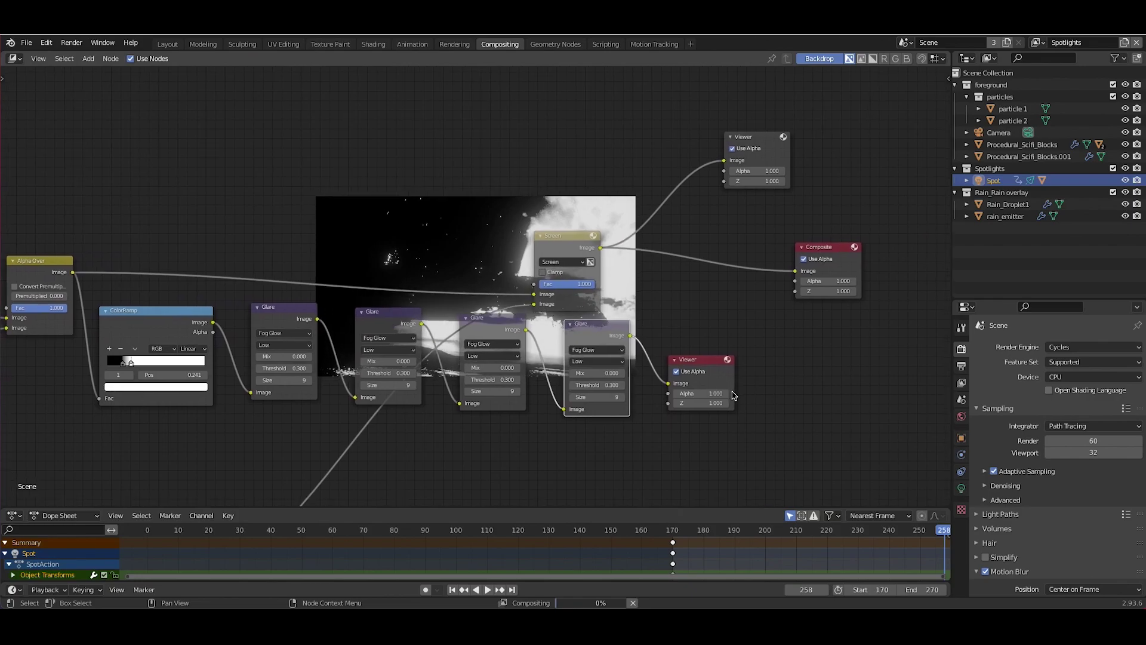
Examine the glow mask that the four chained Glare nodes produce in the backdrop
scroll(734, 395, "left", 3)
scroll(735, 396, "up", 2)
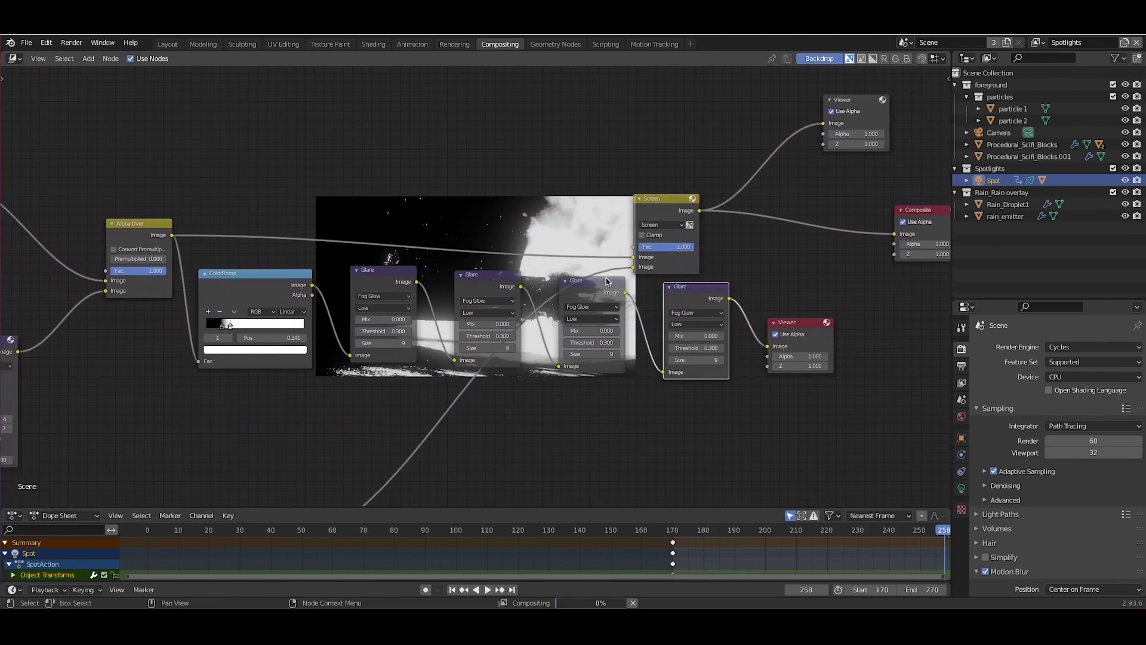
scroll(608, 283, "left", 3)
scroll(608, 282, "up", 1)
scroll(606, 281, "right", 3, "ctrl")
scroll(575, 189, "up", 5, "shift")
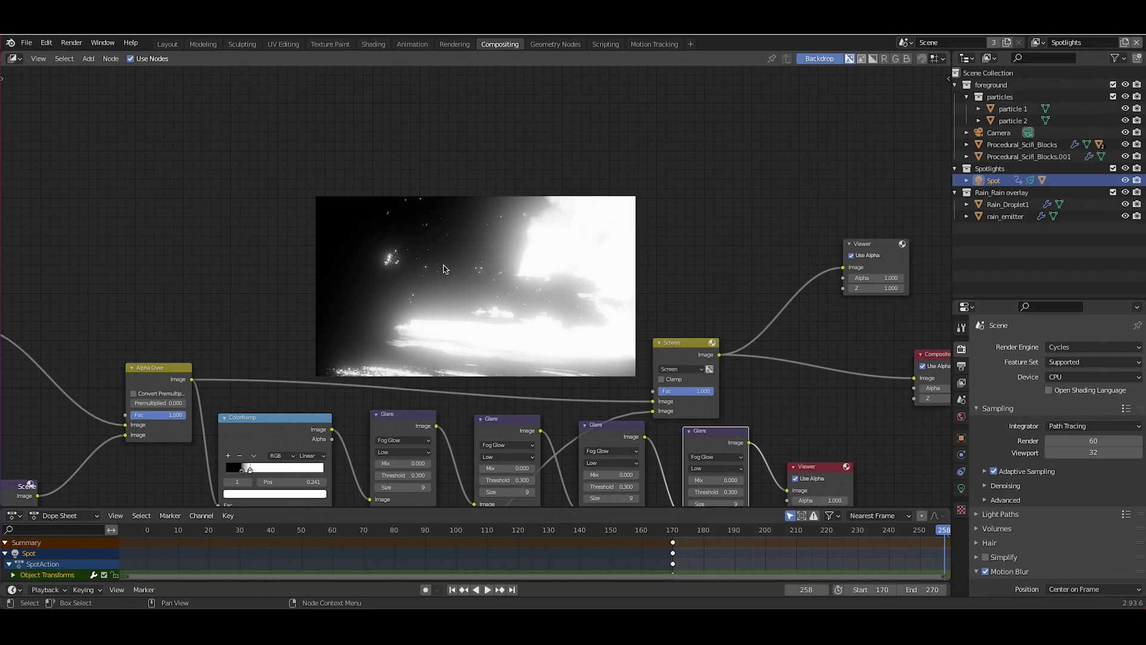
middle_click_drag(612, 386, 543, 339)
middle_click_drag(628, 124, 633, 185)
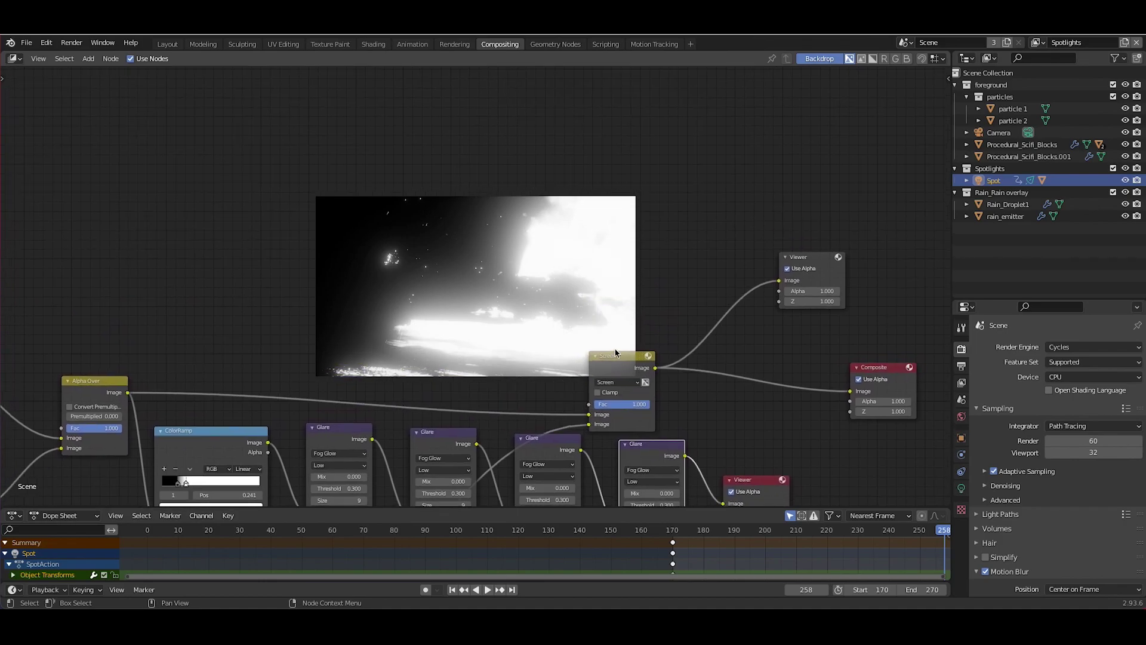
Duplicate the last Glare node before the Viewer and set the copy's glare type to Streaks with 1 streak
middle_click_drag(706, 454, 625, 256)
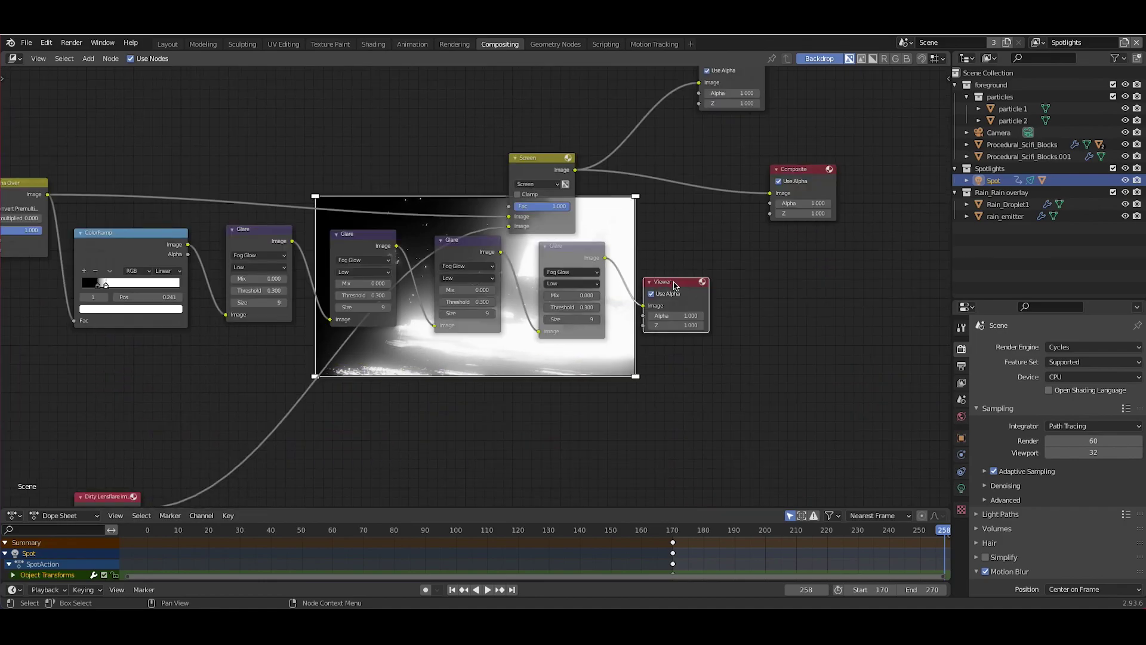
left_click_drag(675, 285, 757, 294)
scroll(500, 282, "right", 4, "ctrl")
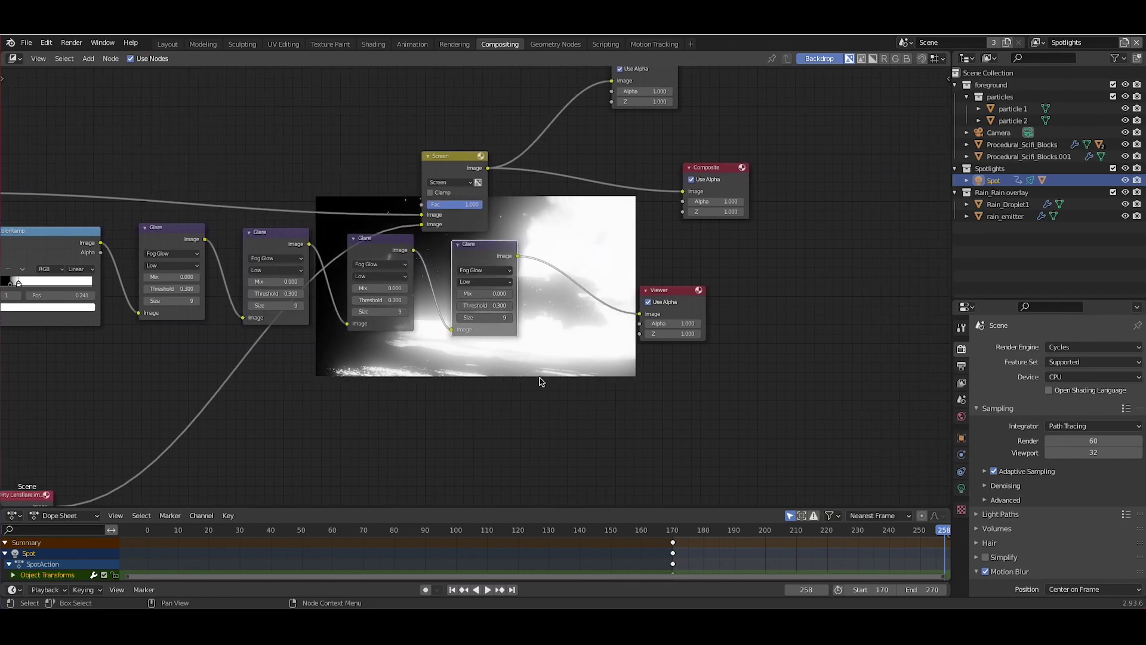
key("shift+d")
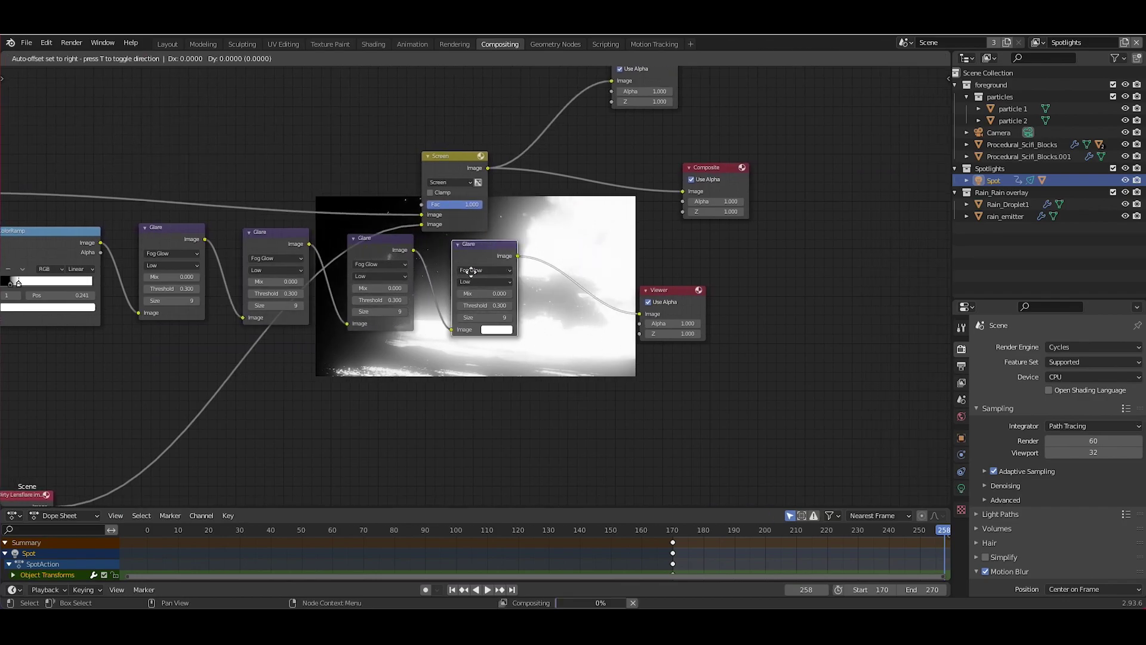
left_click(574, 281)
left_click(582, 281)
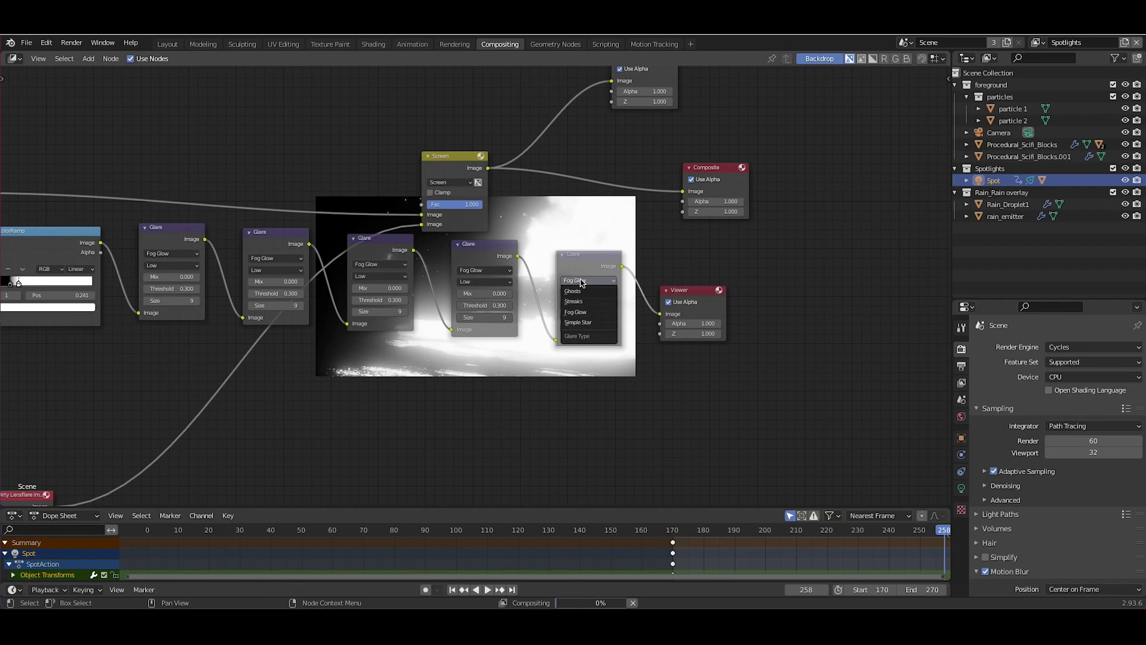
left_click(585, 302)
left_click(564, 354)
left_click(563, 354)
left_click(563, 354)
Examine the streaks that the new Glare node adds to the glow mask in the backdrop
middle_click_drag(546, 192, 561, 433)
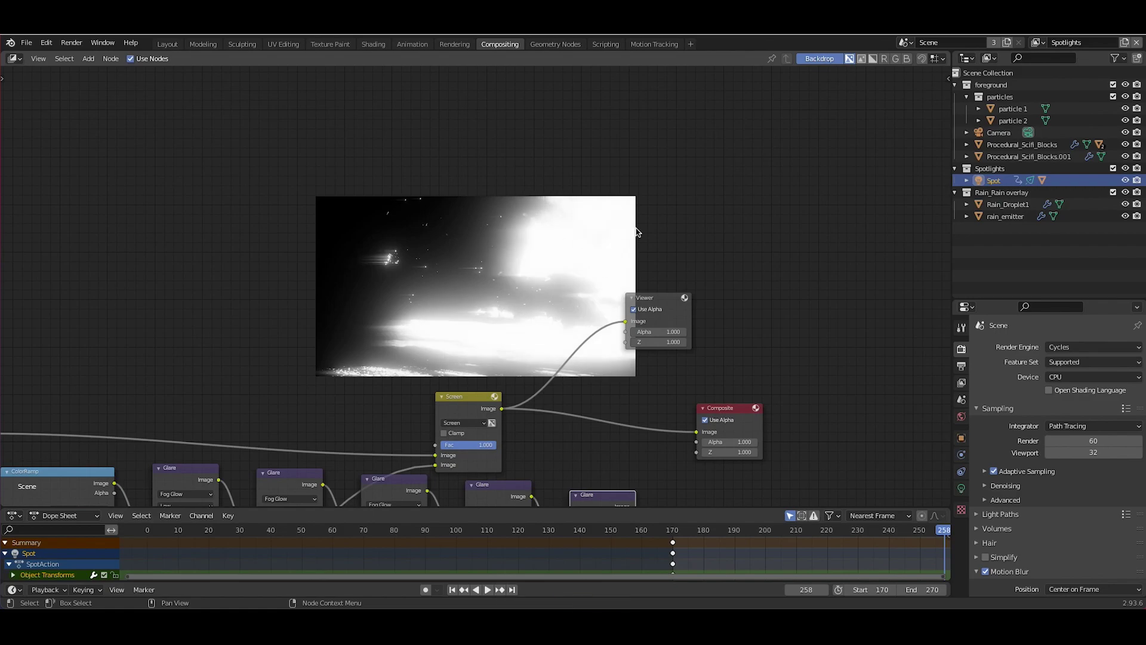
middle_click_drag(583, 224, 575, 217)
middle_click_drag(458, 298, 550, 116)
middle_click_drag(731, 294, 605, 478)
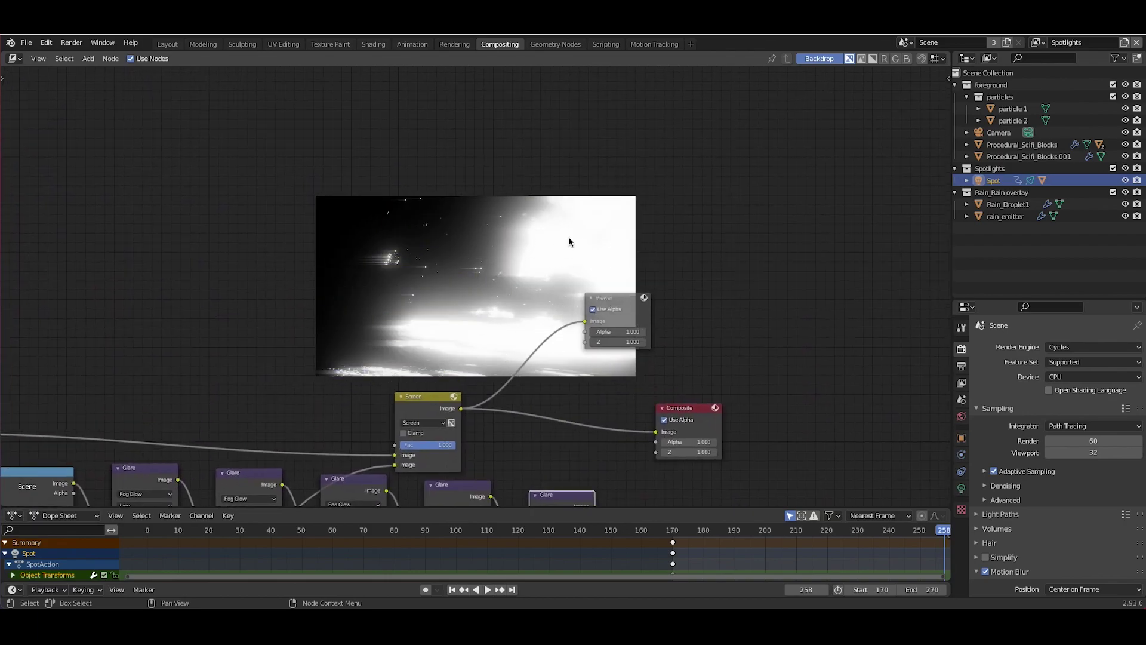
scroll(402, 293, "down", 7)
scroll(402, 292, "down", 4, "ctrl")
scroll(402, 292, "up", 5)
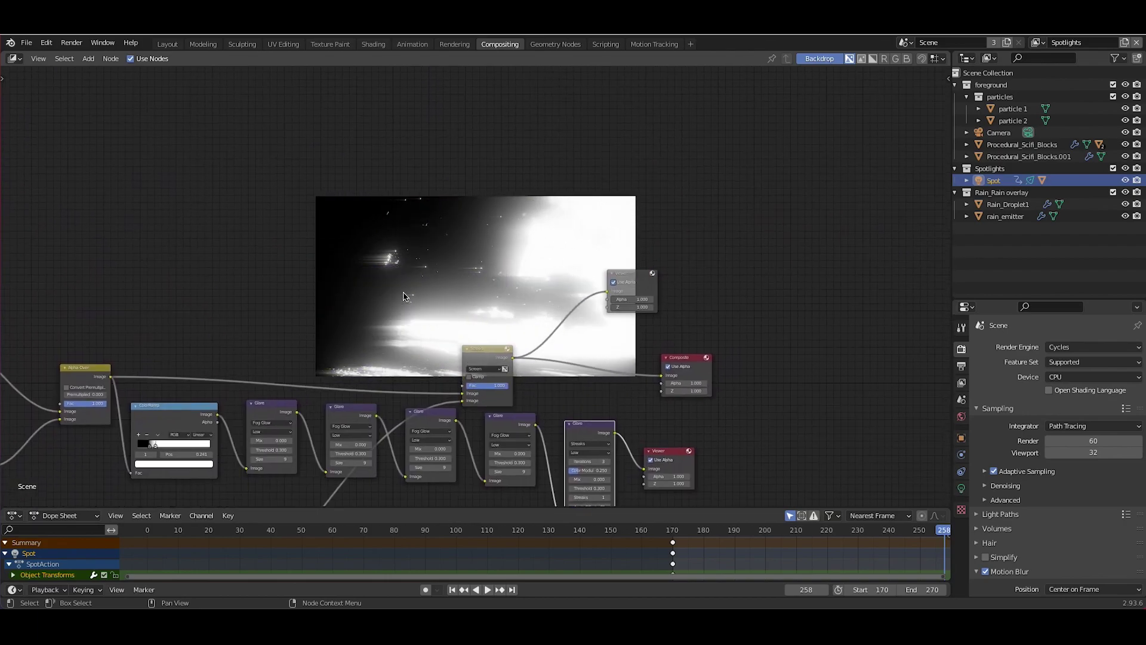
Move the mask's Viewer farther away and insert a Blur node between the Streaks Glare node and that Viewer
middle_click_drag(551, 427, 529, 297)
left_click(639, 323)
key("g")
left_click(722, 400)
scroll(547, 368, "up", 6)
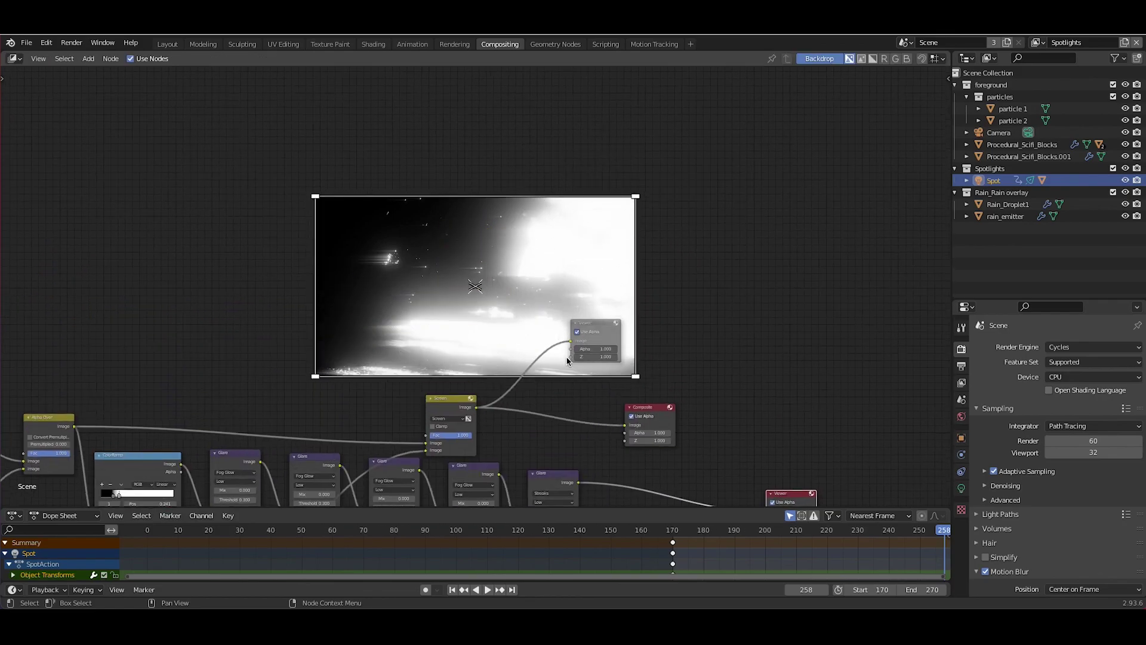
scroll(531, 353, "down", 5)
key("shift+a")
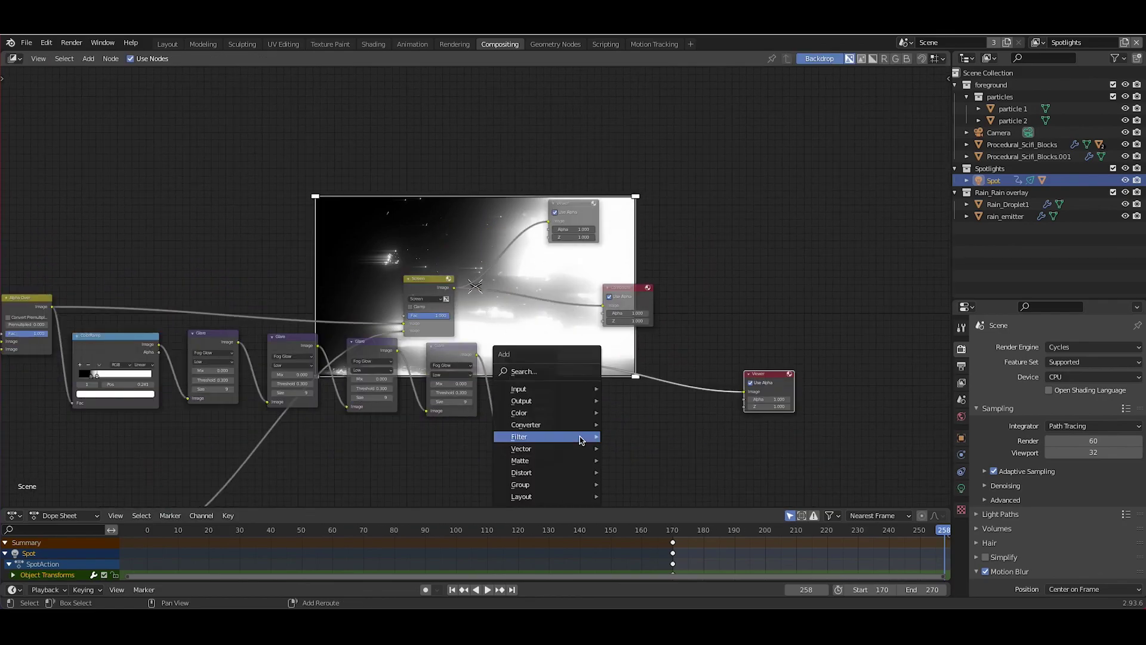
mouse_move(554, 438)
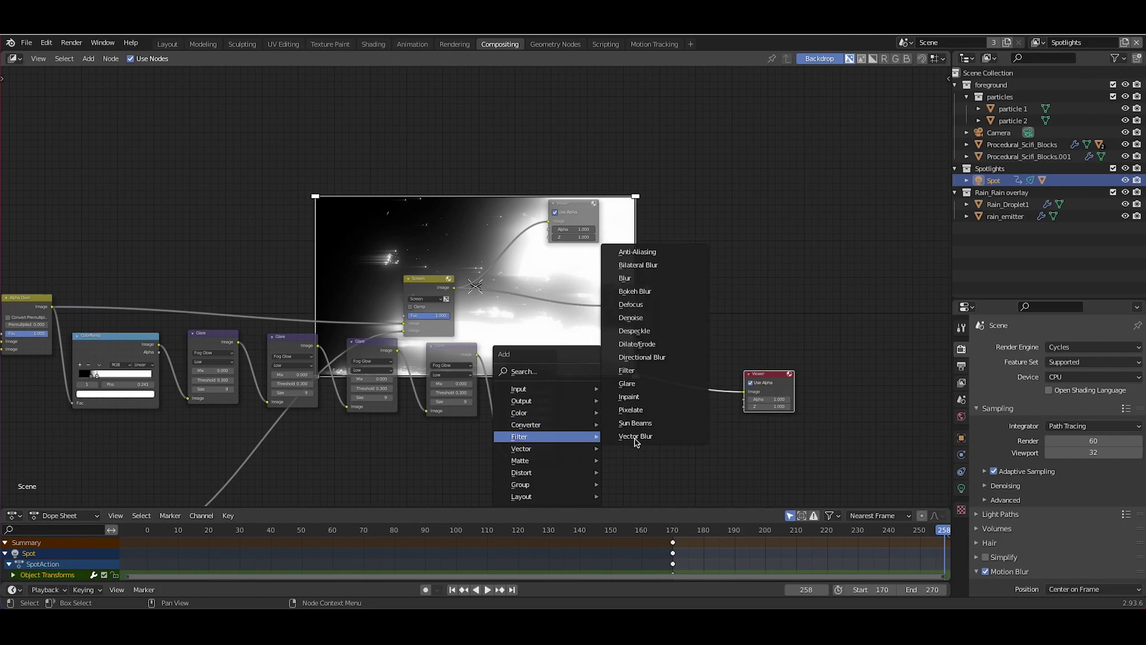
left_click(634, 279)
left_click(630, 412)
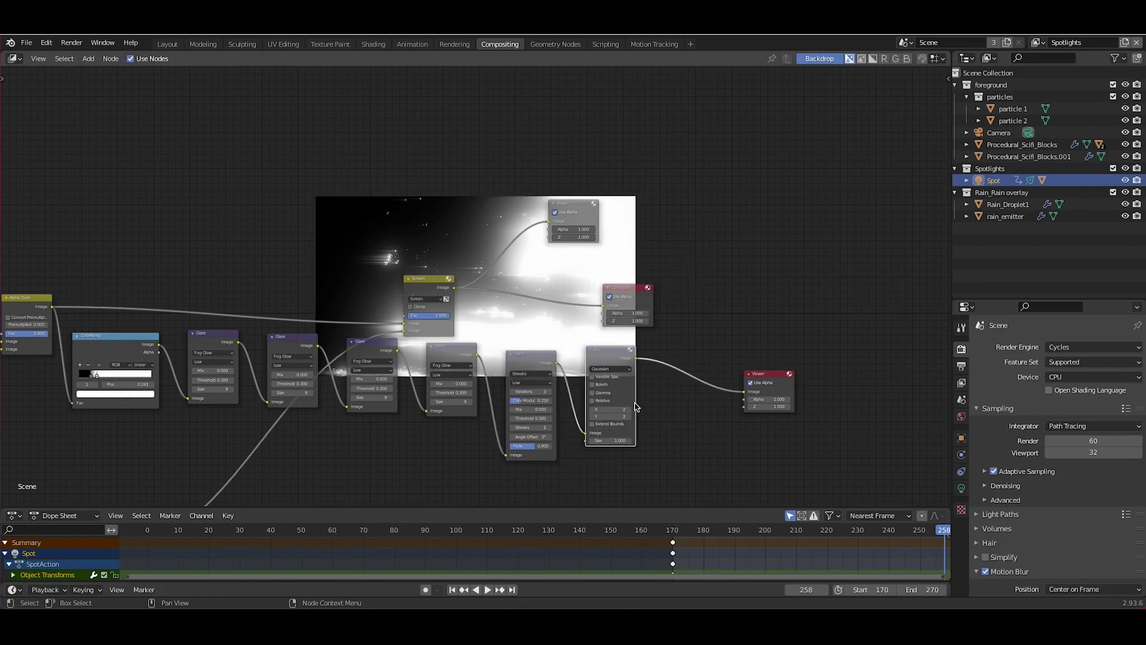
Increase the X and Y blur size of the Blur node at the end of the Glare chain
left_click(630, 410)
left_click(630, 410)
left_click(629, 417)
left_click(630, 417)
scroll(670, 202, "up", 10)
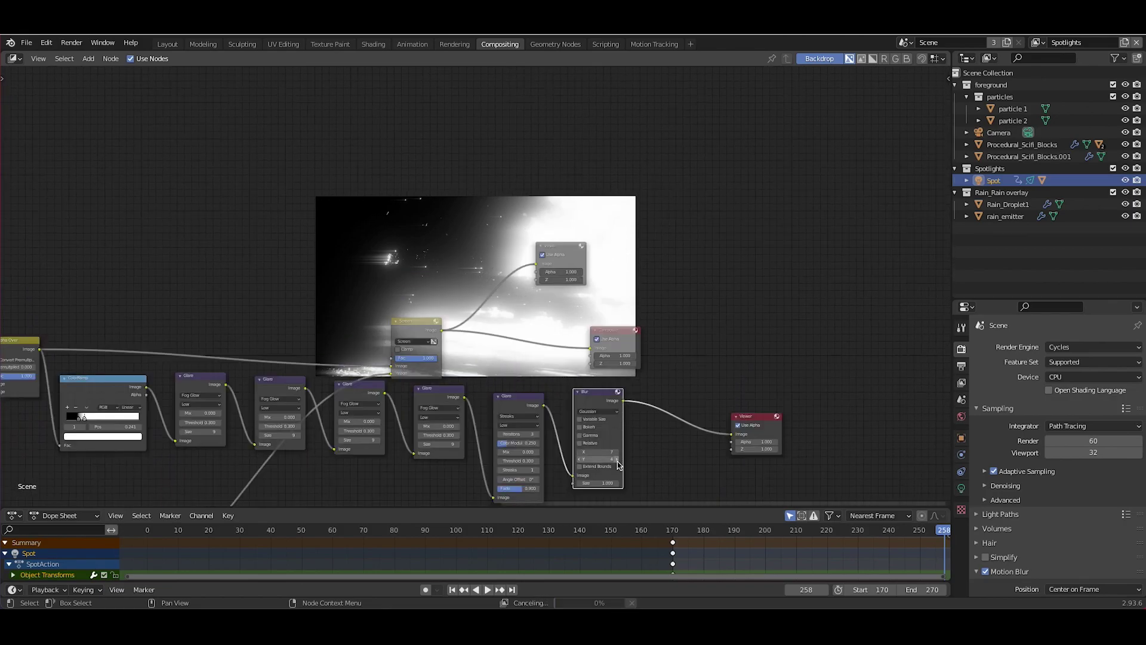
left_click(618, 459)
left_click(618, 460)
Move the Screen node and its outputs beyond the Glare chain and bring the dirty lens image node closer to them
middle_click_drag(410, 172, 609, 292)
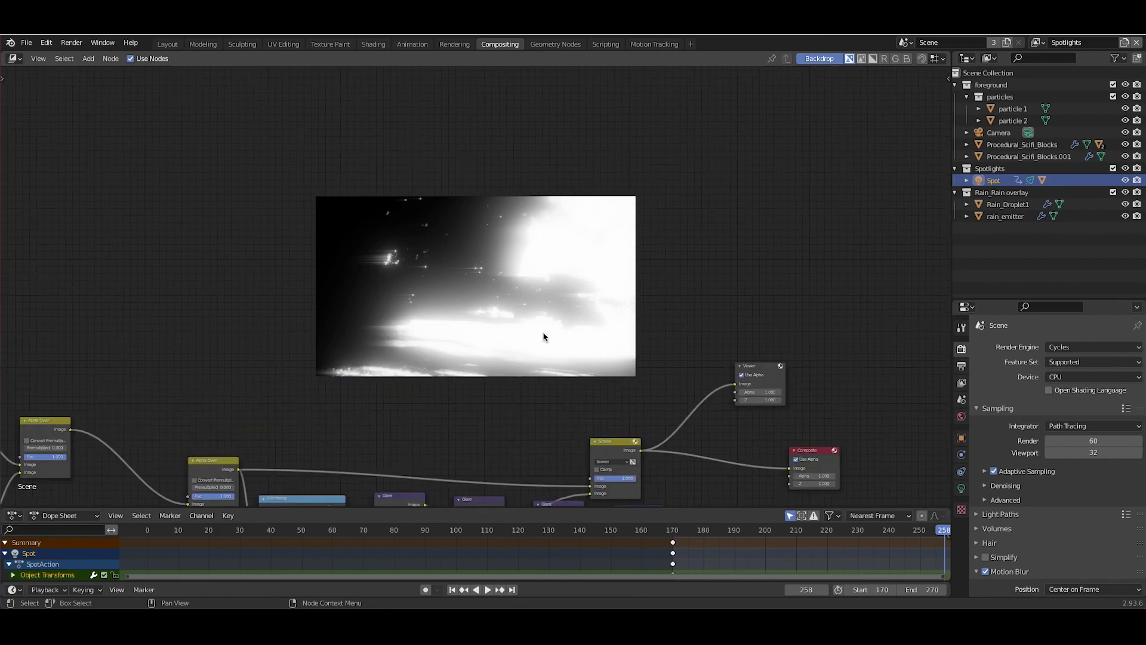
key("Home")
left_click_drag(713, 173, 848, 252)
middle_click_drag(737, 352, 589, 295)
middle_click_drag(305, 427, 331, 427)
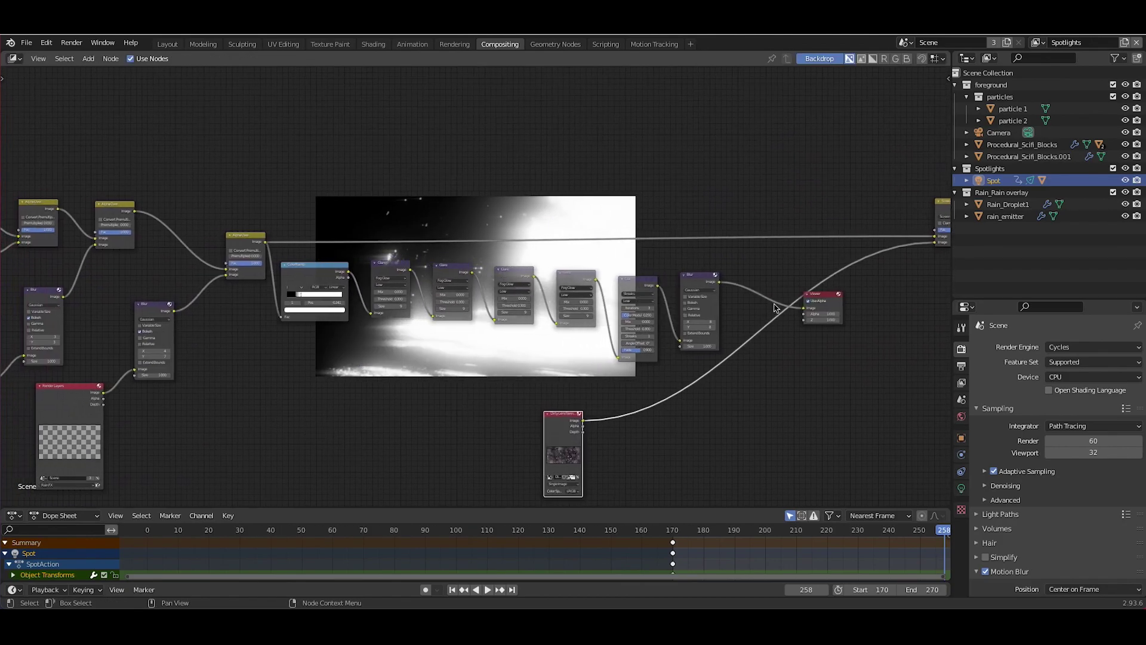
Delete the Viewer connected to the mask's Blur node and enlarge the backdrop image
left_click(834, 297)
middle_click_drag(784, 312, 593, 317)
key("x")
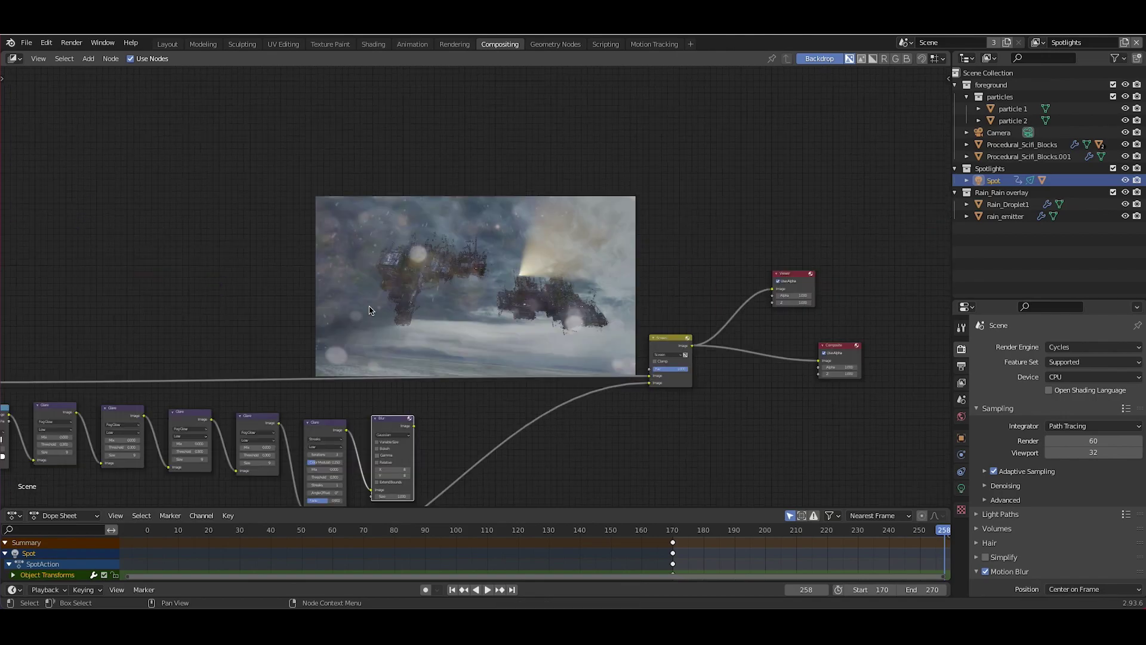
middle_click_drag(404, 417, 409, 178)
left_click(261, 333)
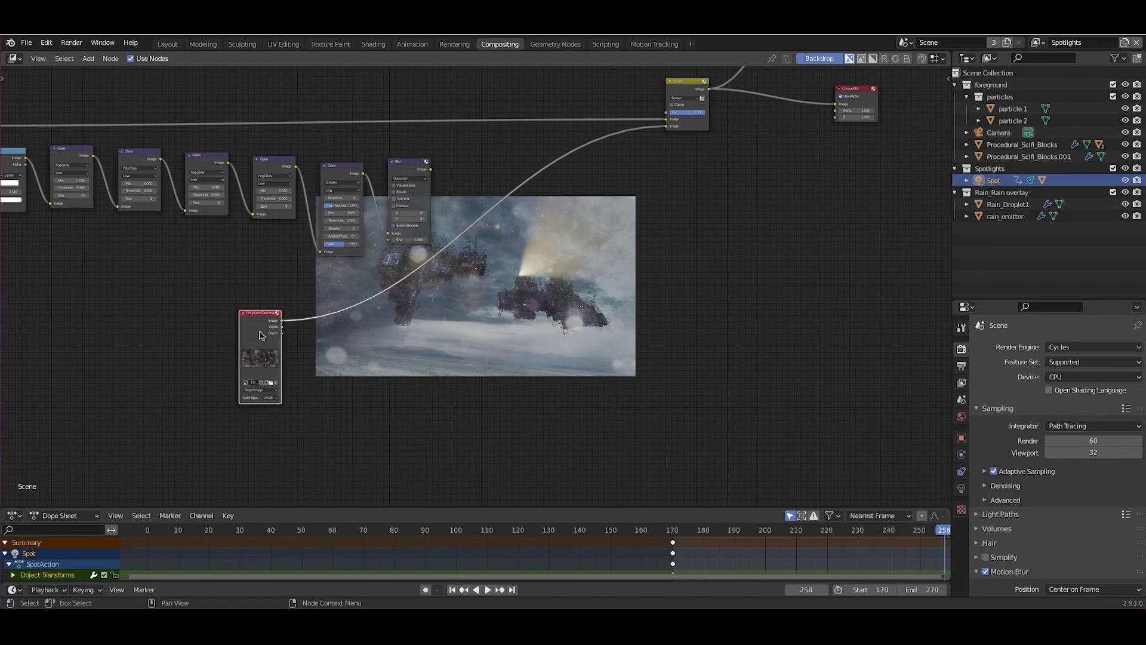
middle_click_drag(261, 335, 237, 429)
key("alt+v")
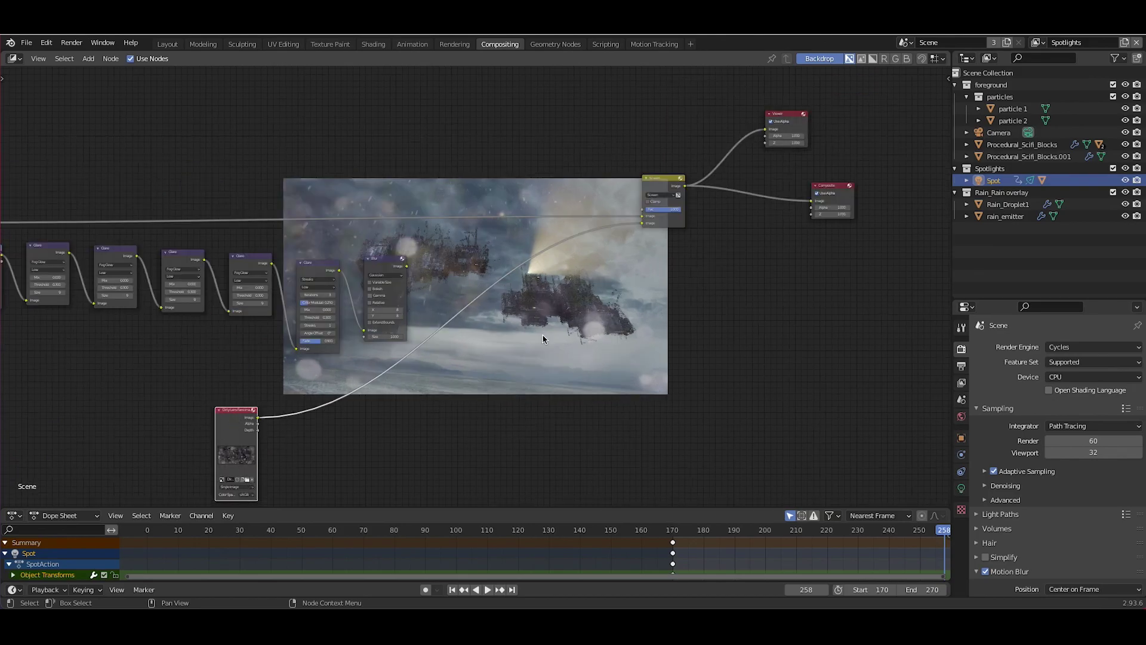
Insert a Mix node between the dirty lens image and the Screen node and set its blend mode to Multiply
key("shift+a")
mouse_move(495, 350)
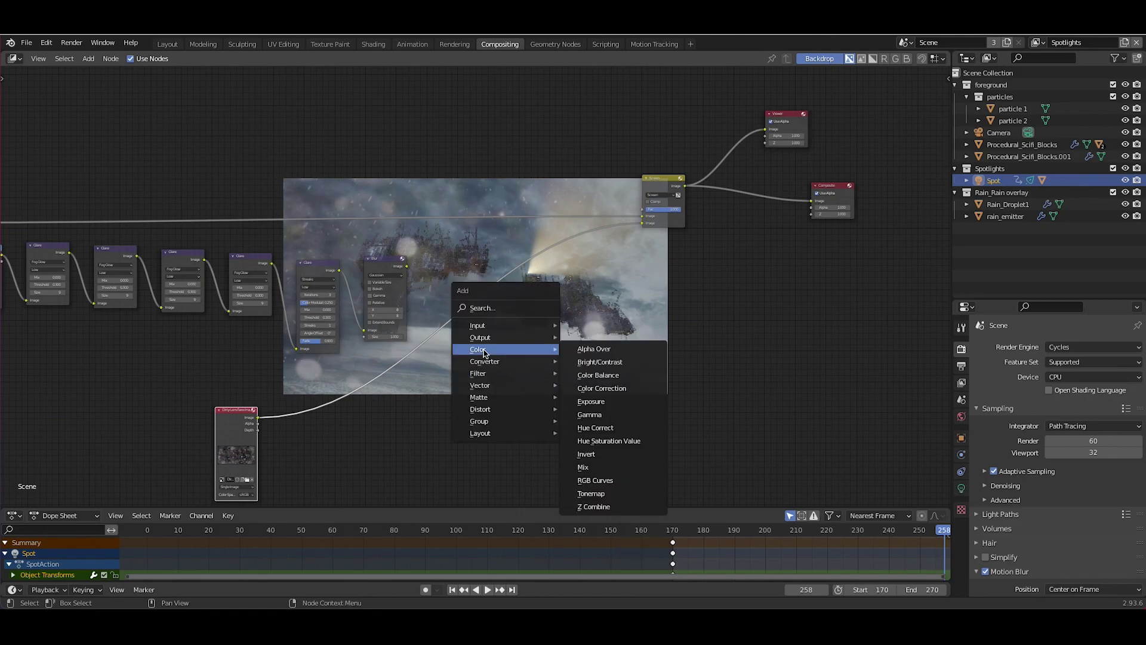
left_click(597, 467)
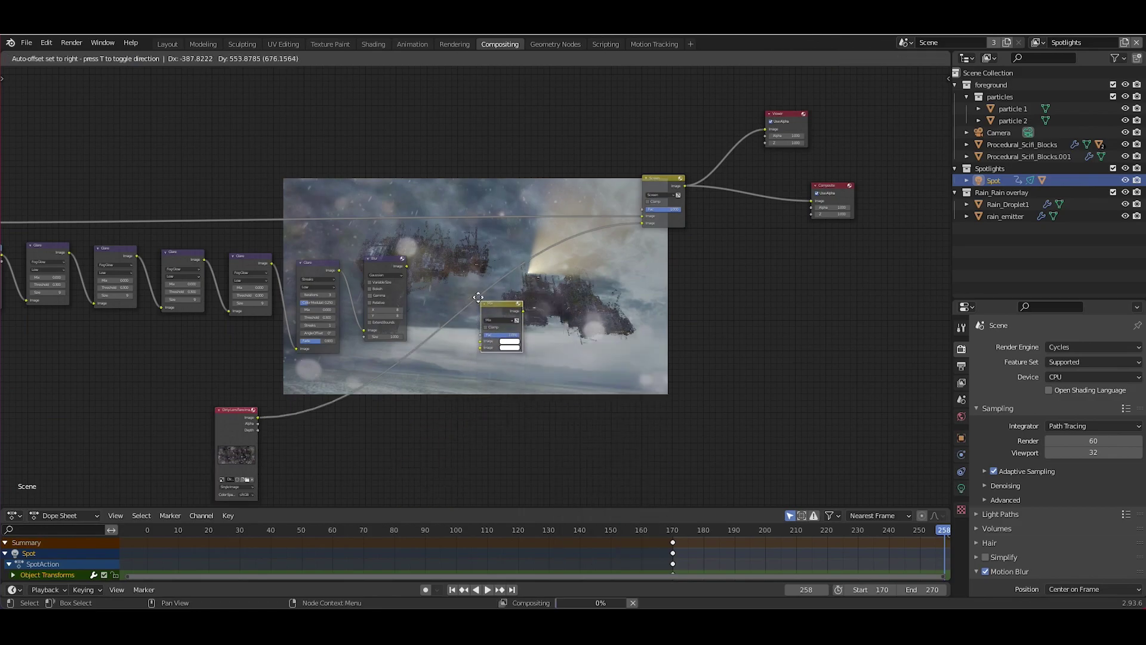
left_click(510, 326)
middle_click_drag(510, 321, 526, 352)
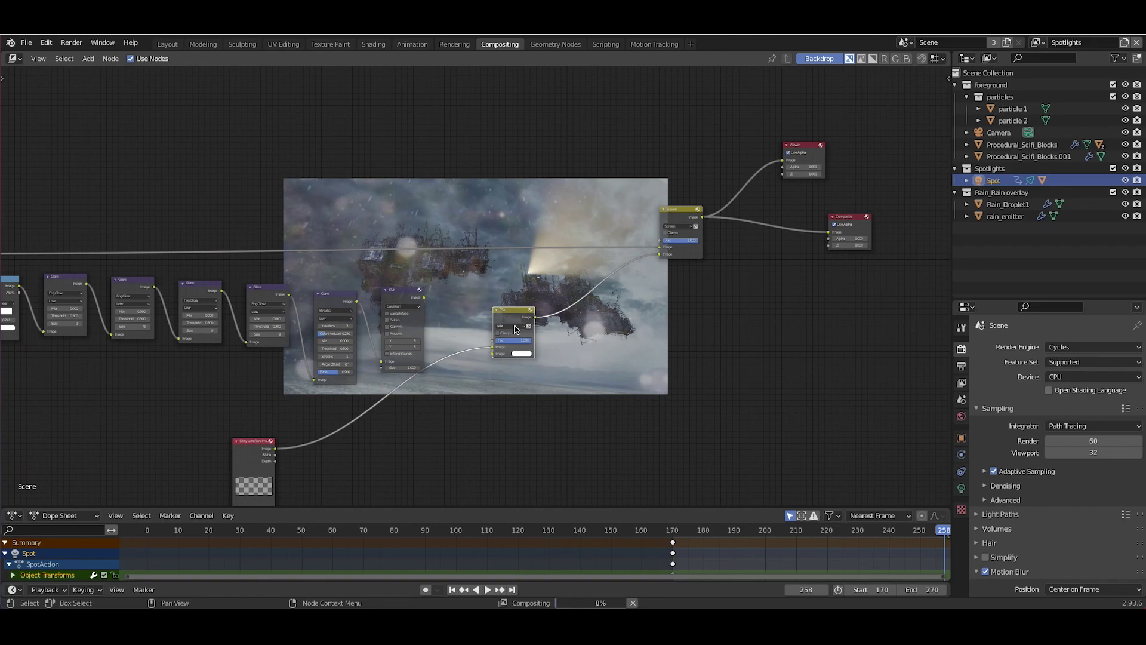
left_click(514, 326)
left_click(515, 350)
Connect the mask's Blur output to the Multiply node's first image input and move the dirty lens image node closer
middle_click_drag(586, 363, 667, 375)
left_click_drag(504, 309, 558, 335)
middle_click_drag(565, 323, 564, 323)
left_click_drag(503, 309, 574, 362)
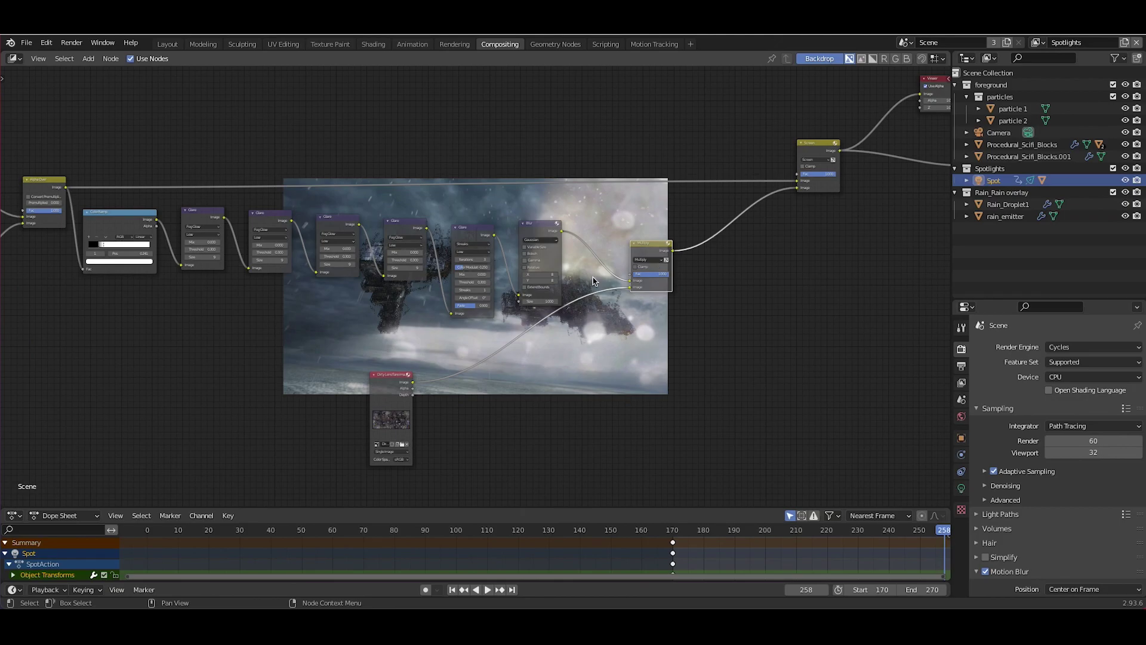
scroll(594, 281, "up", 2)
left_click_drag(312, 403, 461, 343)
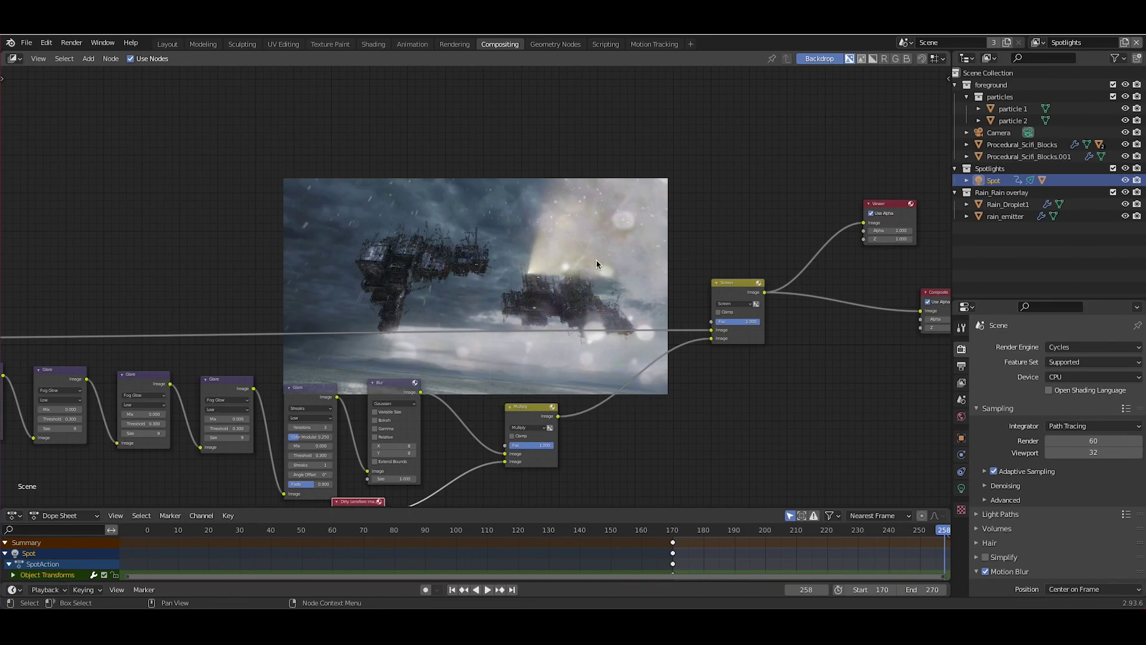
Examine how the masked lens grunge appears around the bright areas of the scene in the backdrop
middle_click_drag(536, 249, 501, 292)
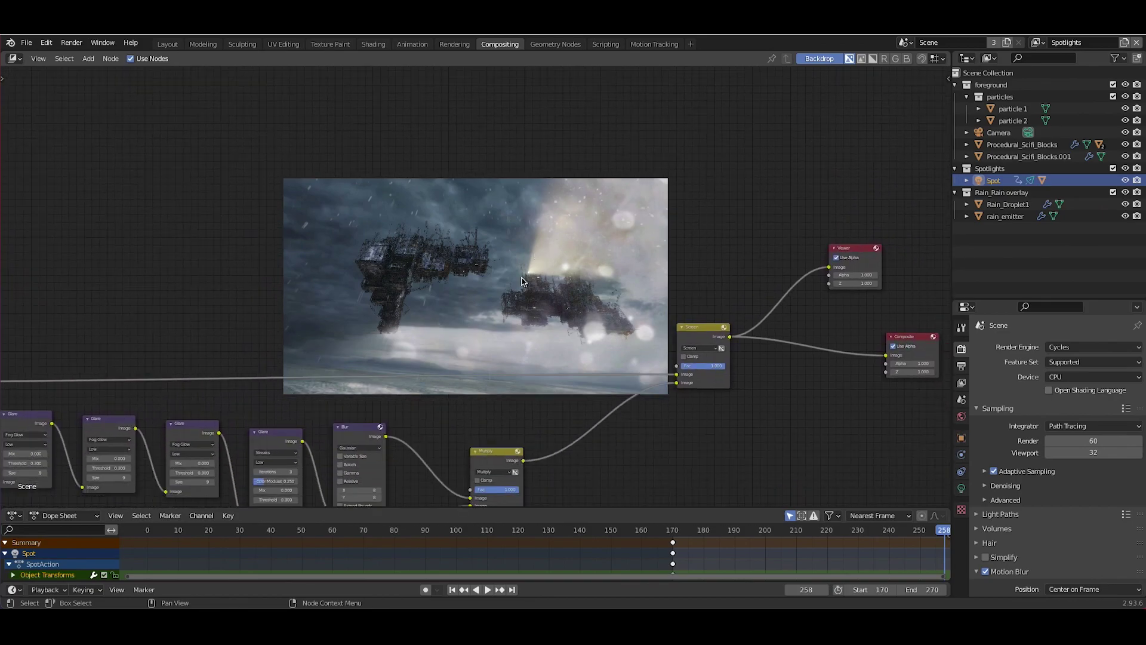
scroll(522, 281, "down", 3)
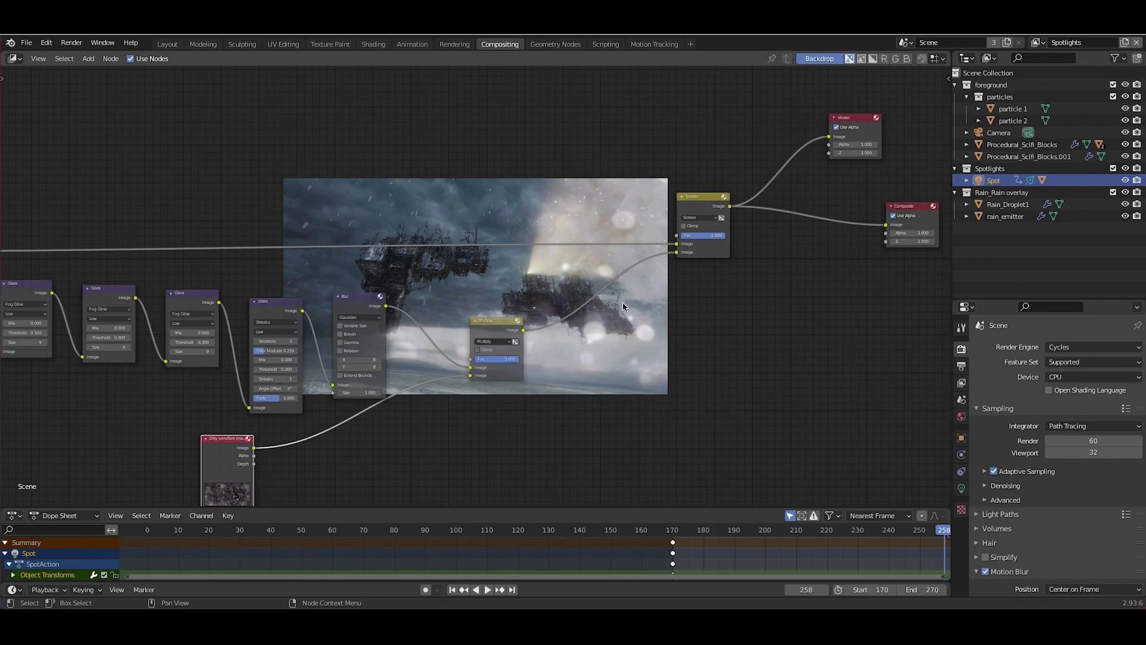
scroll(576, 320, "down", 1)
scroll(598, 336, "left", 1)
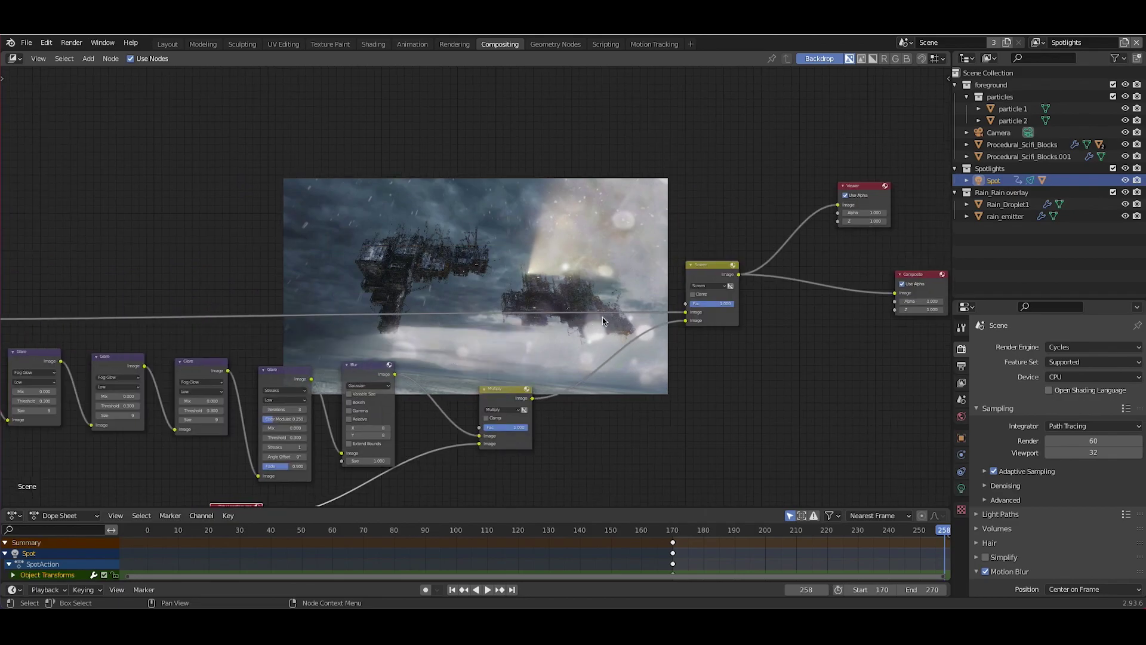
middle_click_drag(253, 489, 378, 361)
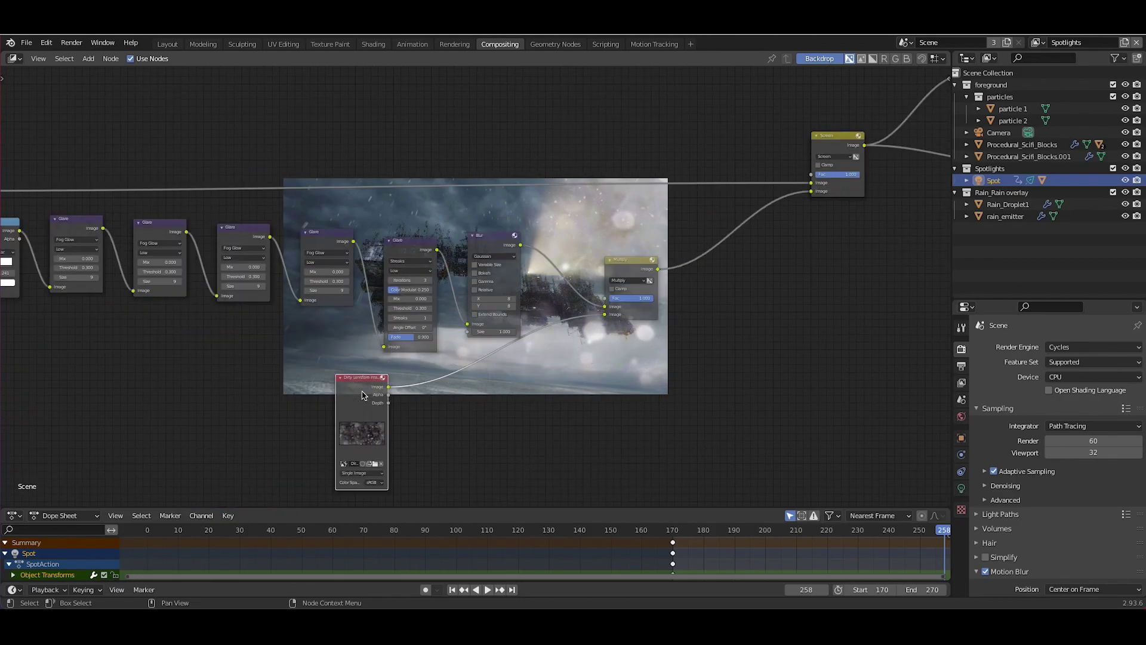
scroll(428, 402, "down", 2)
scroll(428, 402, "left", 2)
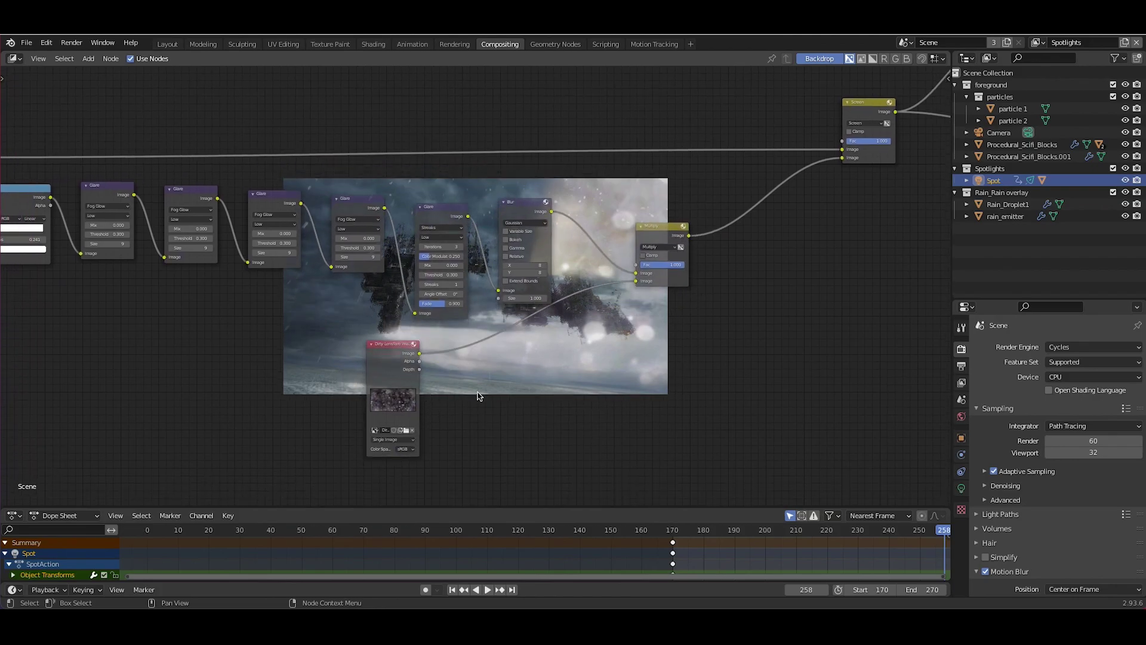
Insert a Blur node between the dirty lens image and the Multiply node
key("shift+a")
mouse_move(516, 399)
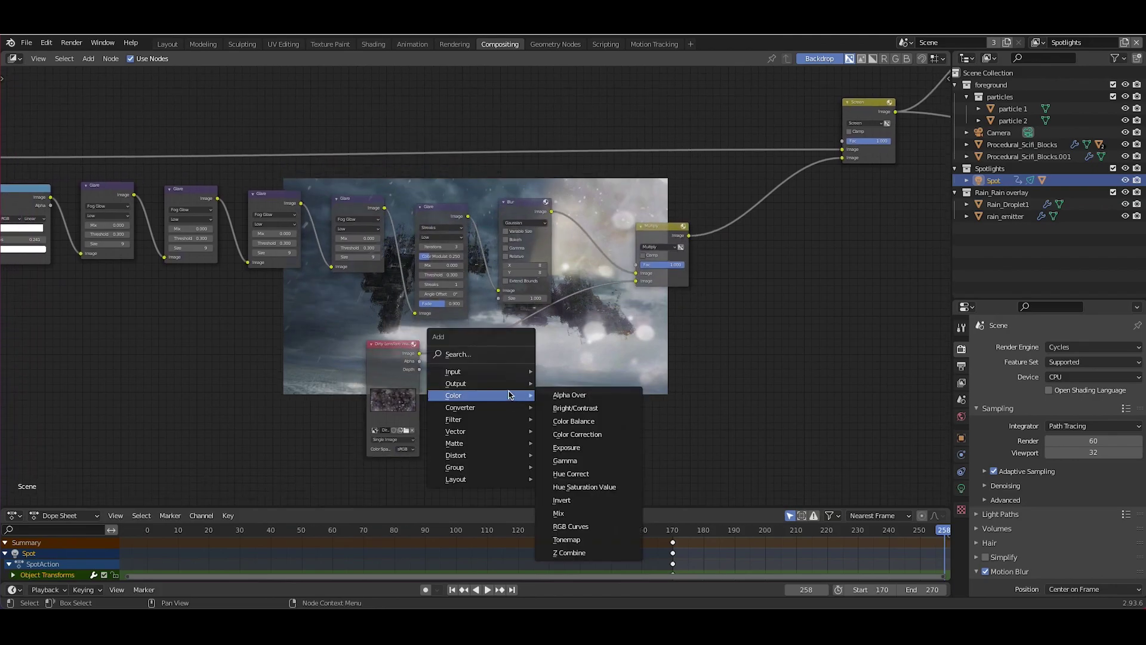
mouse_move(515, 419)
left_click(569, 358)
left_click(540, 393)
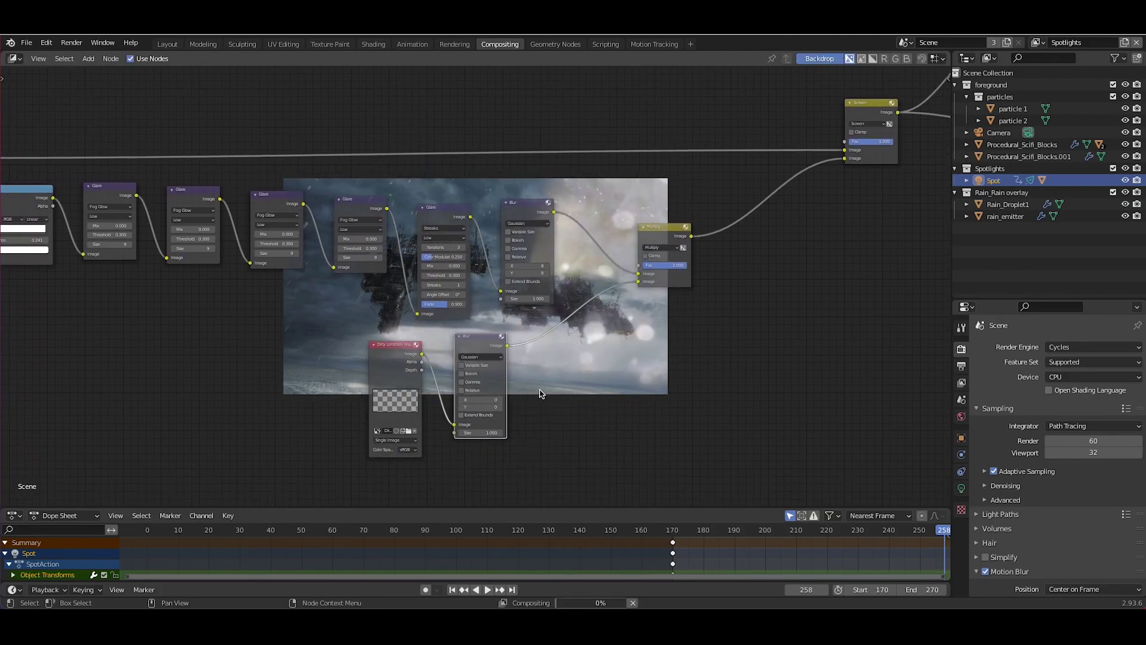
scroll(541, 391, "left", 3)
scroll(540, 392, "up", 1)
Enable Bokeh on the dirty lens image's Blur node and increase its X and Y blur size equally
left_click(510, 387)
left_click(548, 413)
left_click(548, 412)
left_click(548, 412)
left_click(548, 420)
left_click(548, 420)
left_click(548, 419)
left_click(548, 413)
left_click(549, 413)
left_click(549, 412)
left_click(549, 412)
left_click(548, 419)
left_click(548, 420)
left_click(548, 420)
left_click(548, 419)
left_click(548, 413)
left_click(548, 420)
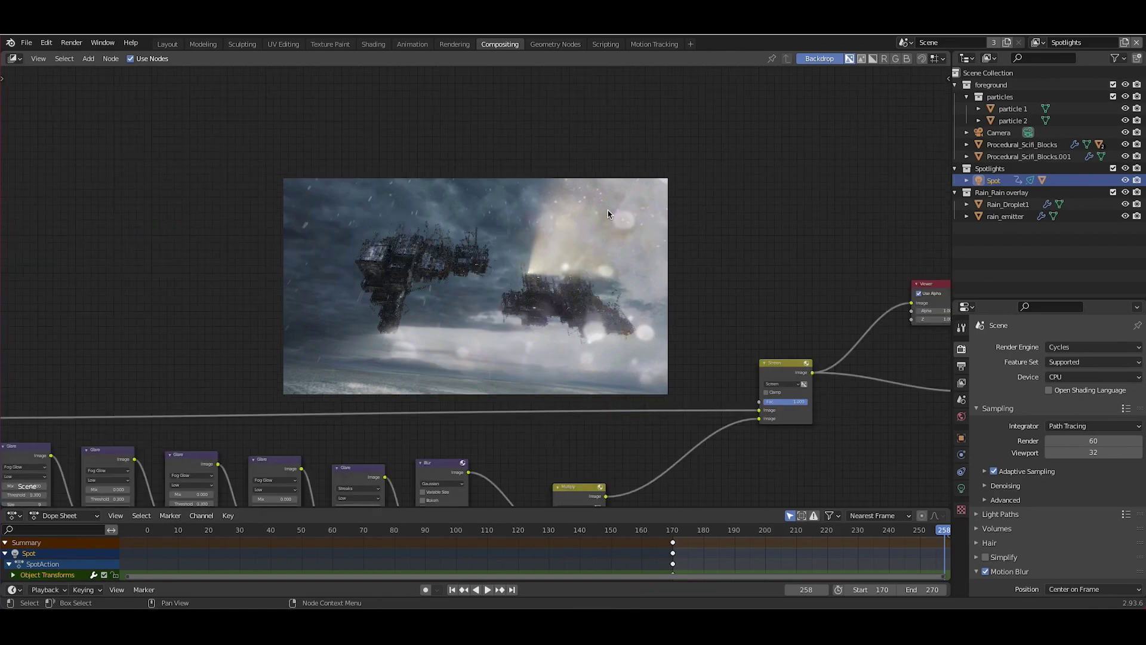
Insert a Scale node between the dirty lens image and its Blur node and set its space to Render Size
middle_click_drag(606, 319, 640, 54)
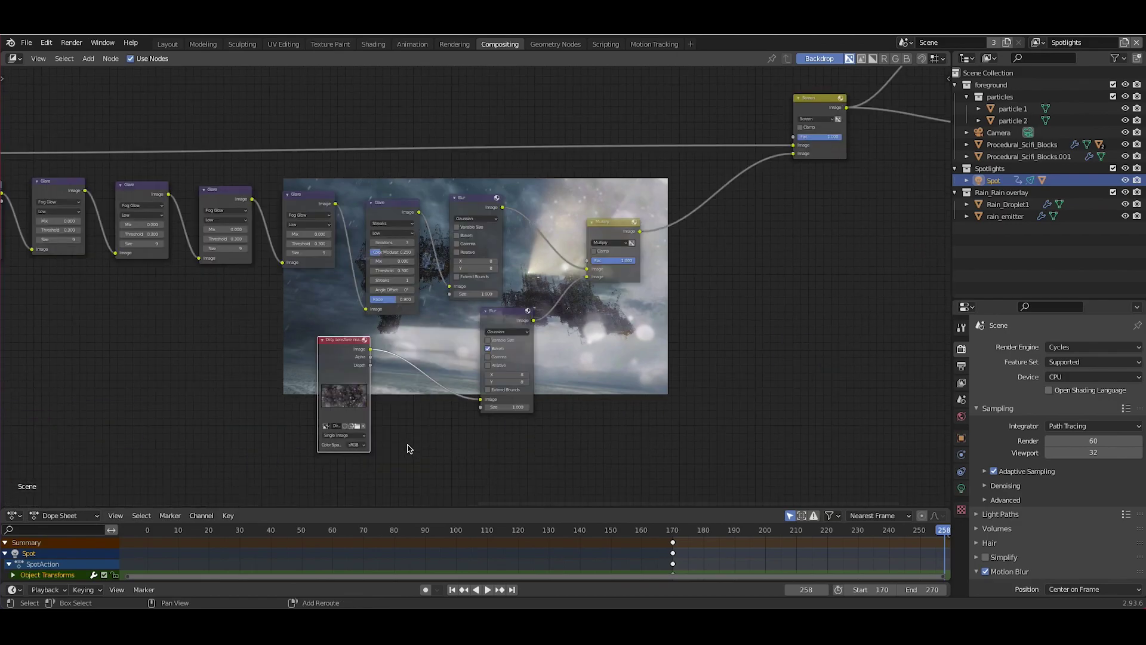
key("shift+a")
mouse_move(371, 478)
left_click(452, 443)
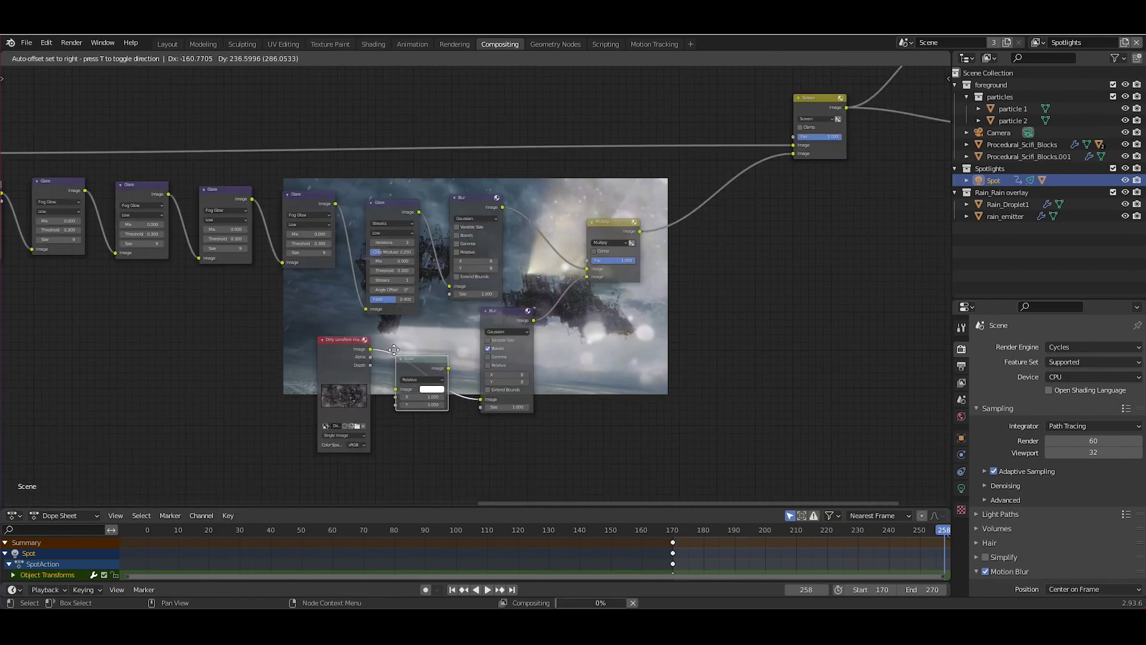
left_click(394, 349)
left_click(338, 387)
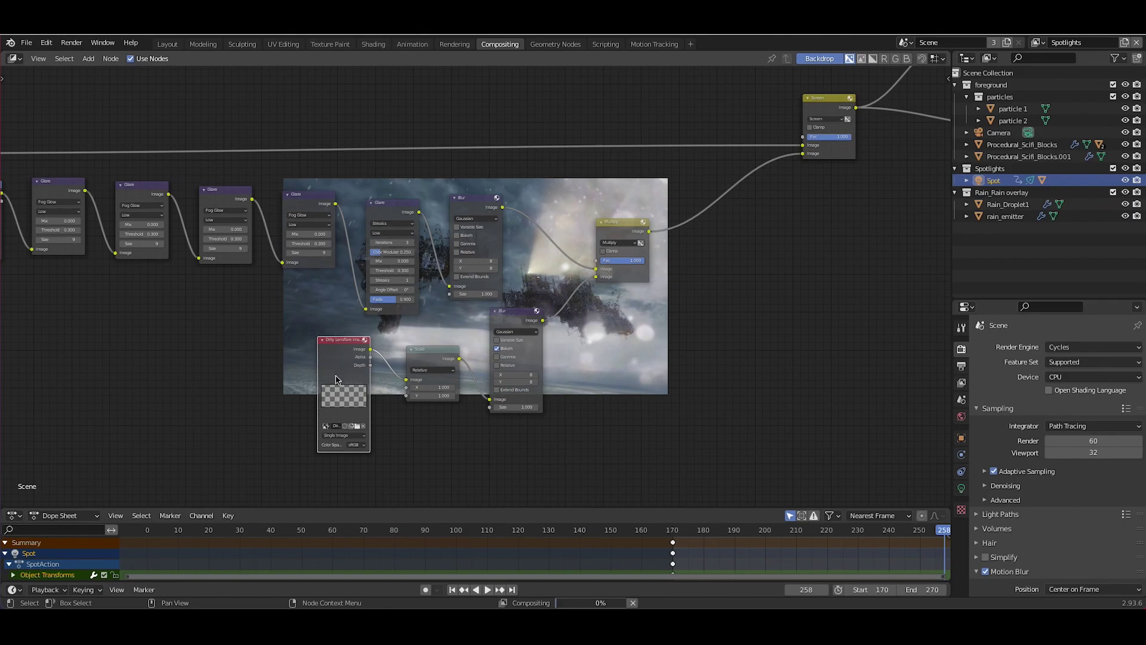
left_click(433, 370)
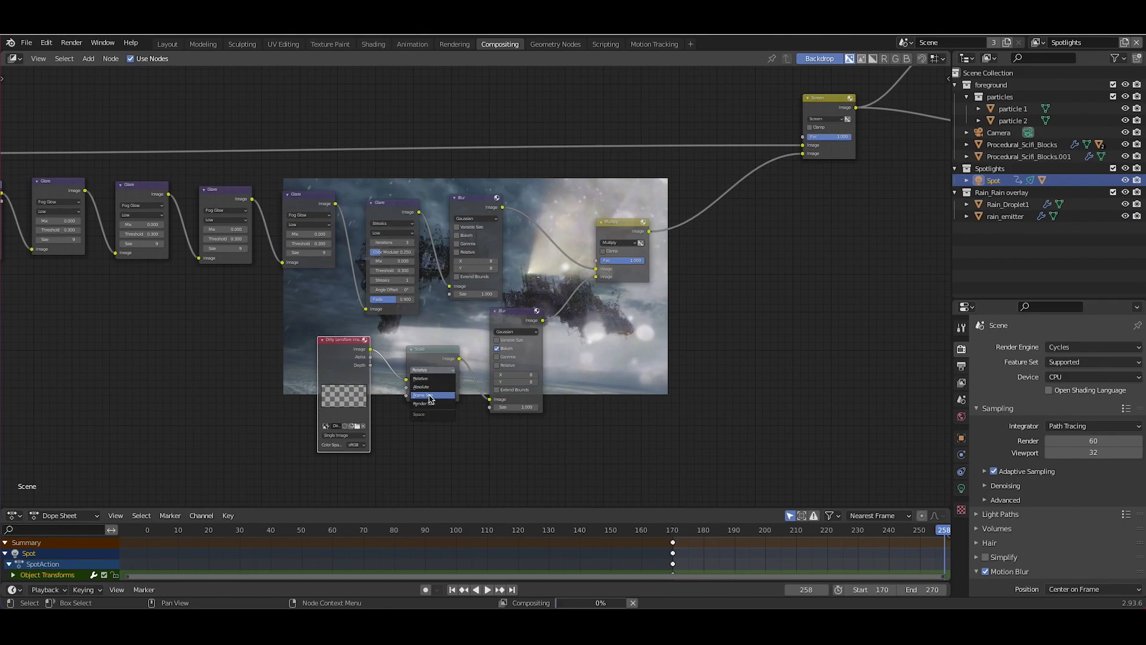
left_click(424, 404)
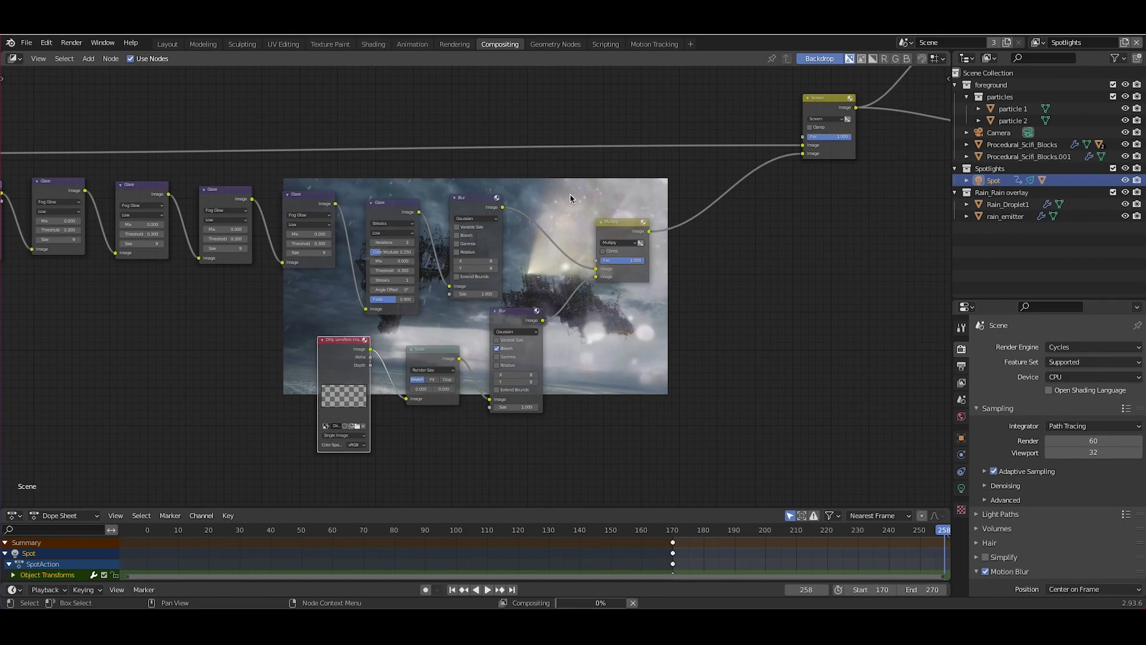
Examine how the blurred, render-sized lens grunge blends over the spotlight and clouds in the backdrop
scroll(571, 198, "up", 4)
scroll(570, 199, "right", 2)
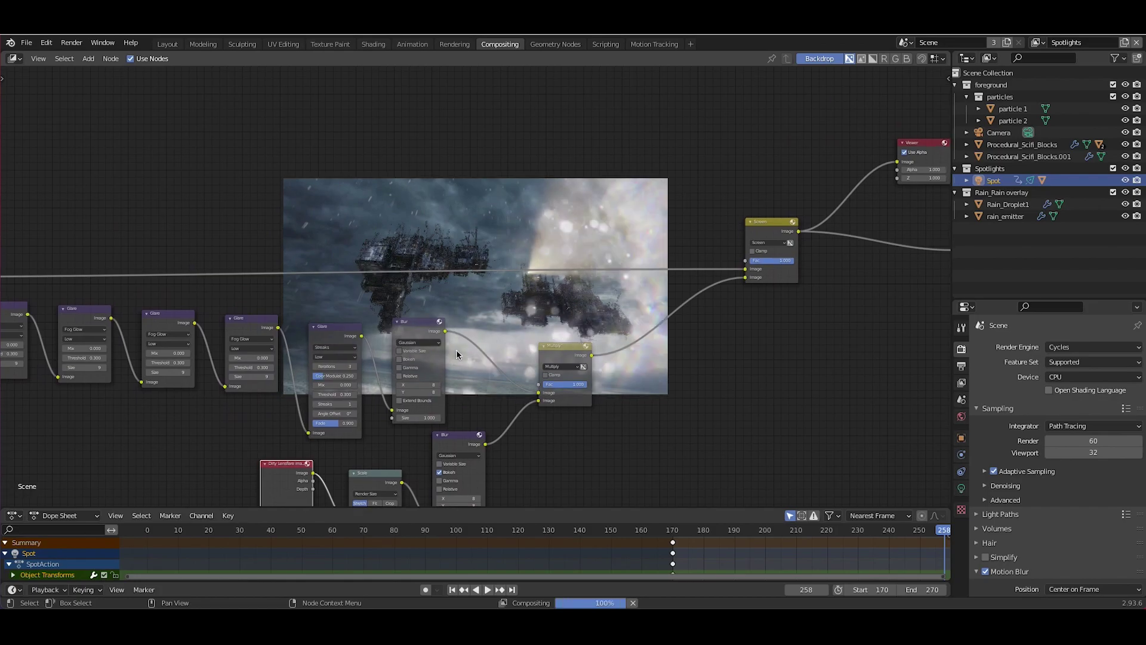
scroll(561, 221, "up", 3)
scroll(562, 221, "right", 3)
scroll(562, 221, "up", 2)
scroll(563, 221, "left", 1)
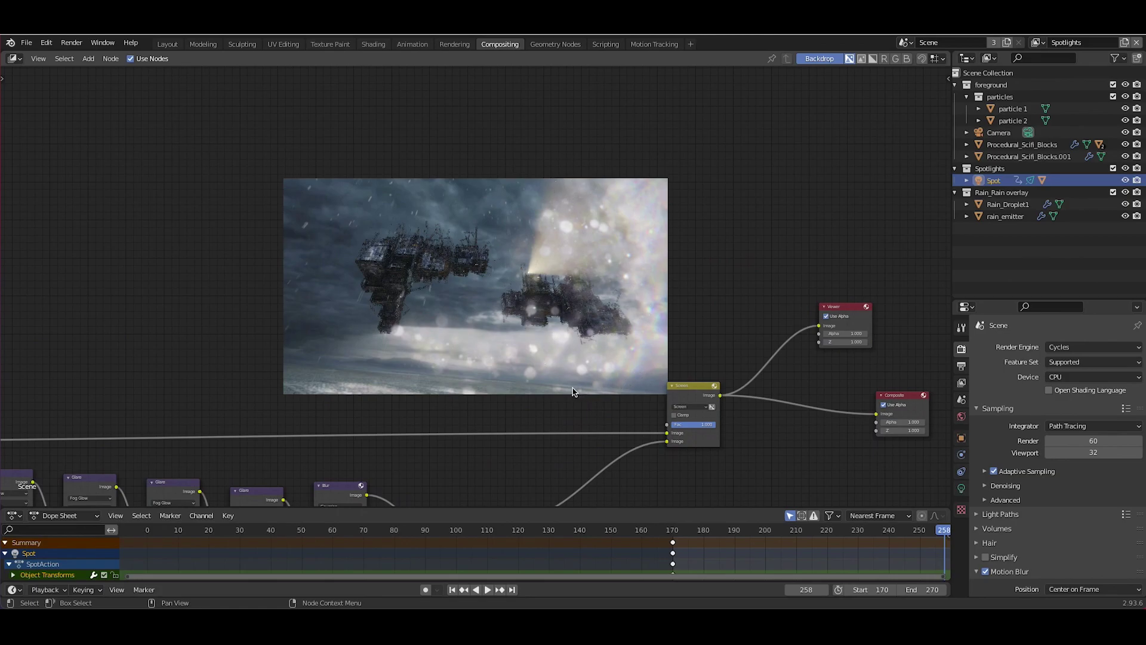
scroll(445, 272, "down", 9)
scroll(445, 272, "left", 3)
scroll(445, 272, "up", 7)
scroll(445, 271, "right", 2)
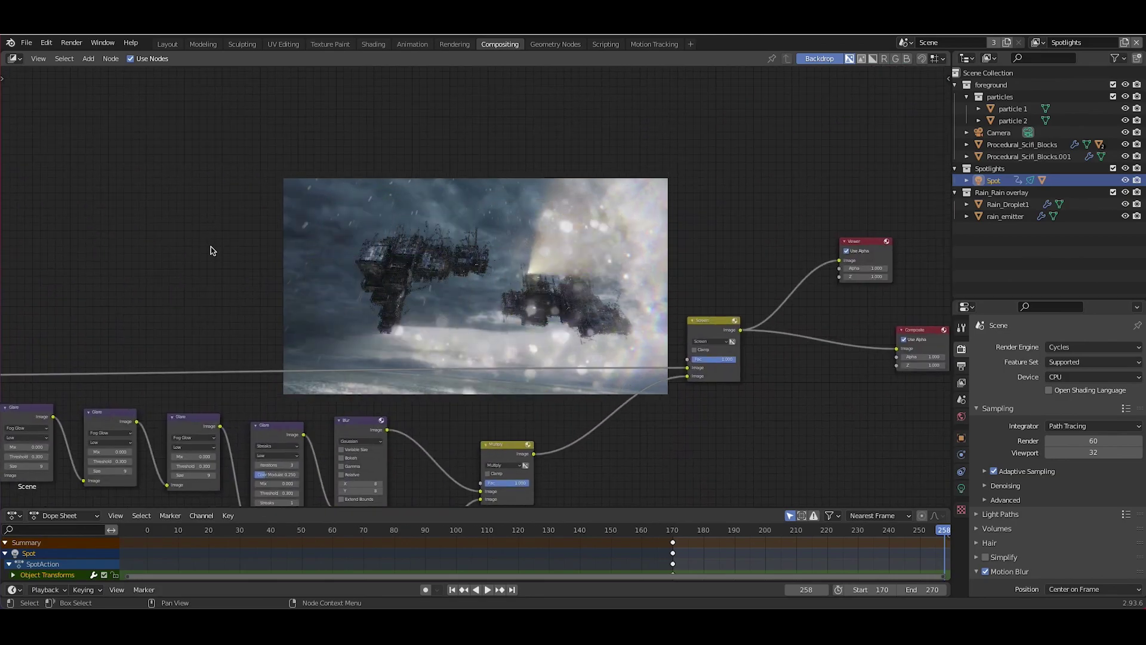
scroll(479, 310, "up", 1)
scroll(478, 310, "right", 1)
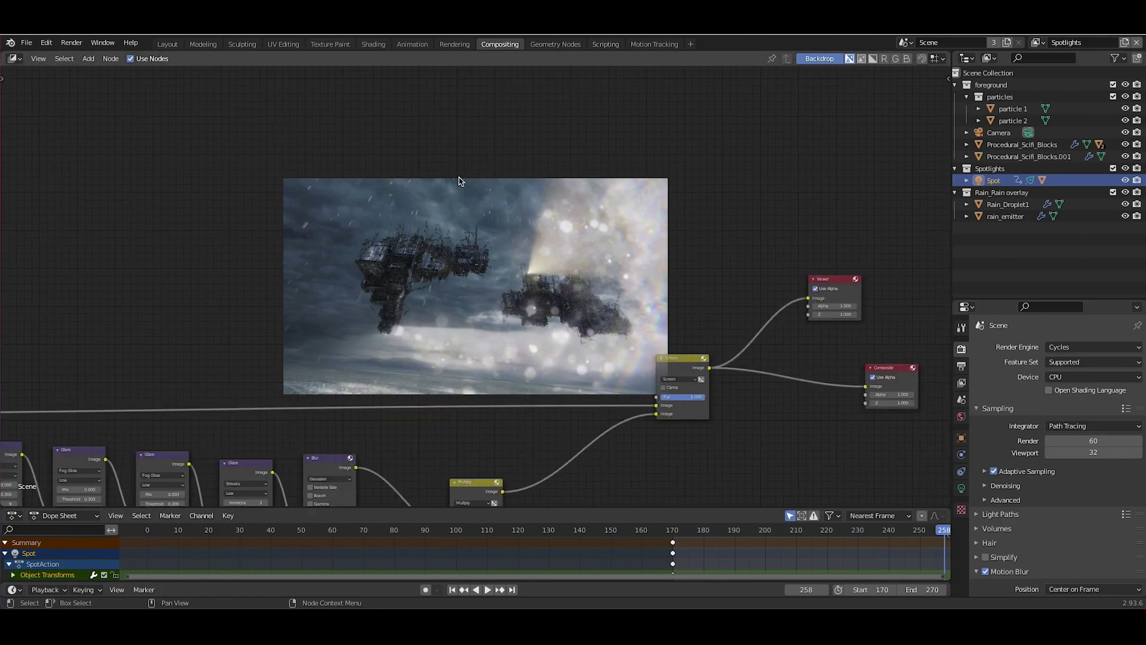
scroll(657, 191, "up", 6, "shift")
scroll(669, 366, "down", 20)
scroll(669, 367, "left", 3)
left_click(351, 326)
scroll(476, 205, "up", 15)
scroll(476, 205, "right", 4)
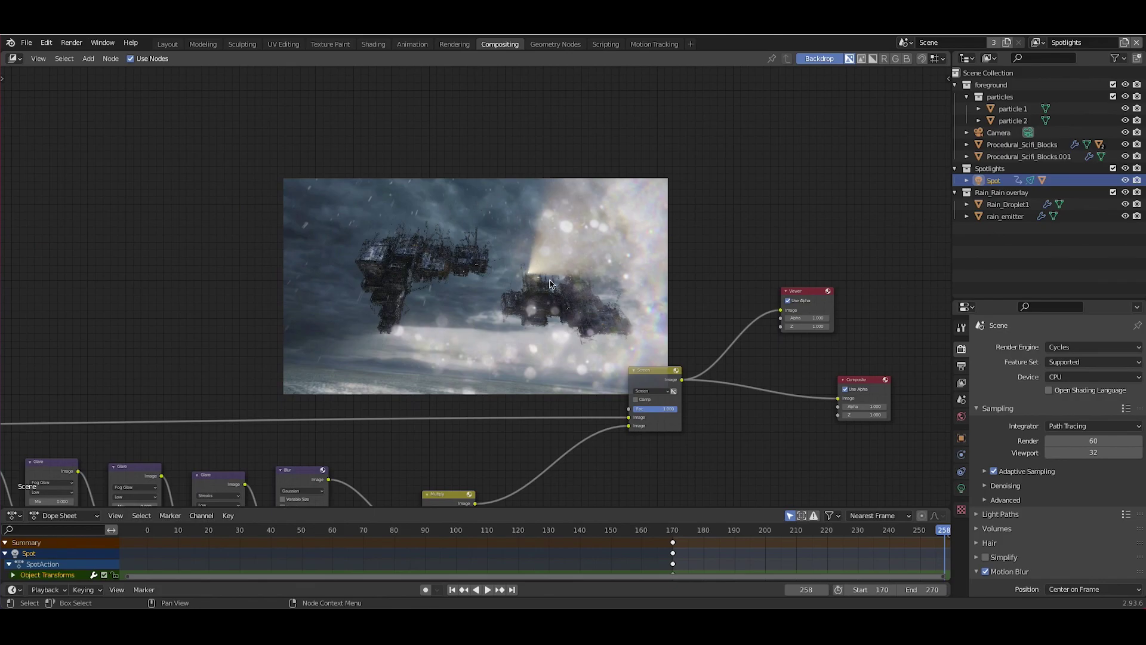
scroll(514, 330, "down", 8)
scroll(514, 330, "left", 2)
scroll(514, 331, "up", 6)
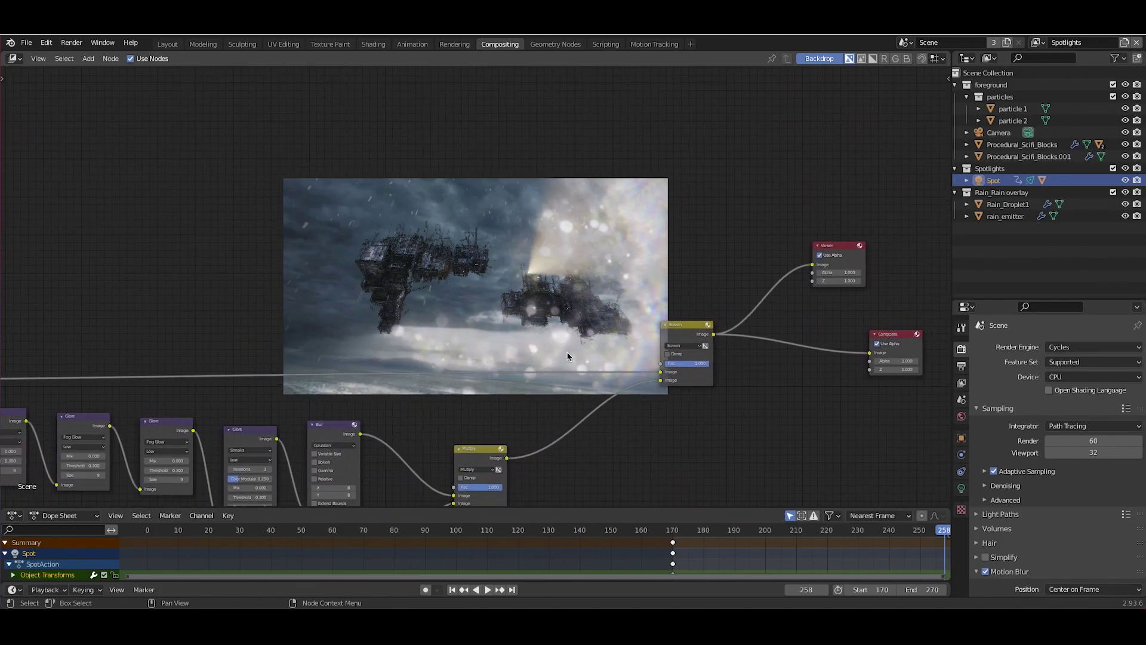
scroll(563, 360, "down", 5)
scroll(563, 360, "right", 3)
scroll(563, 360, "left", 11)
scroll(563, 360, "down", 2, "shift")
scroll(563, 361, "right", 2, "ctrl")
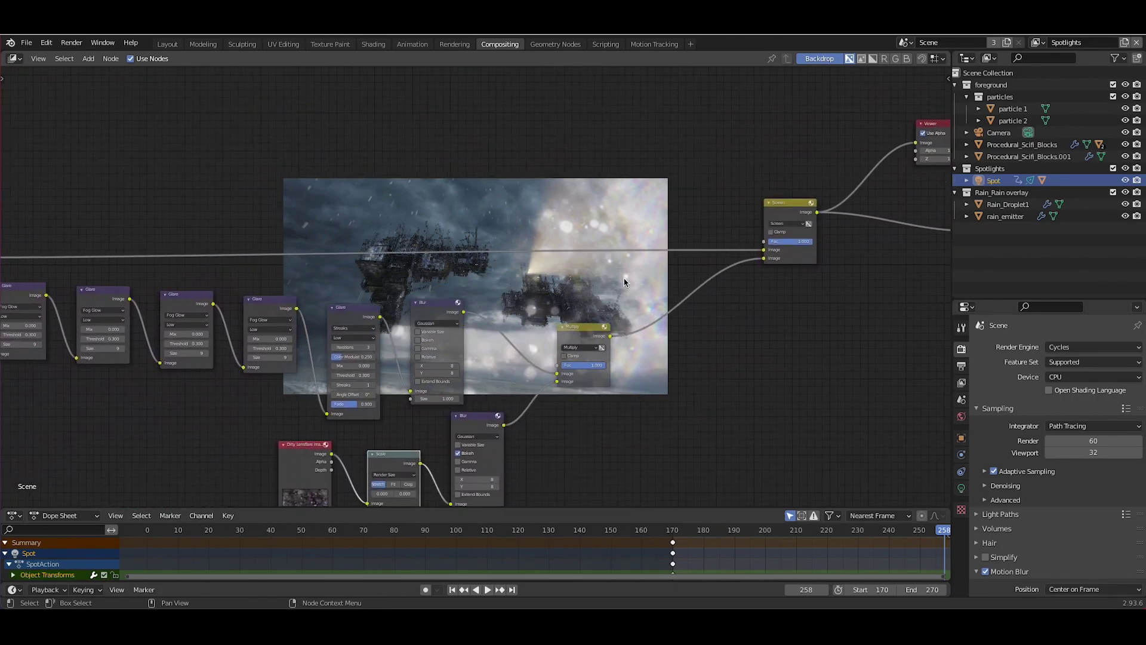
Lower the Screen node's Fac to 0.650 to weaken the lens grunge overlay
scroll(612, 297, "up", 3, "shift")
scroll(627, 281, "right", 2, "ctrl")
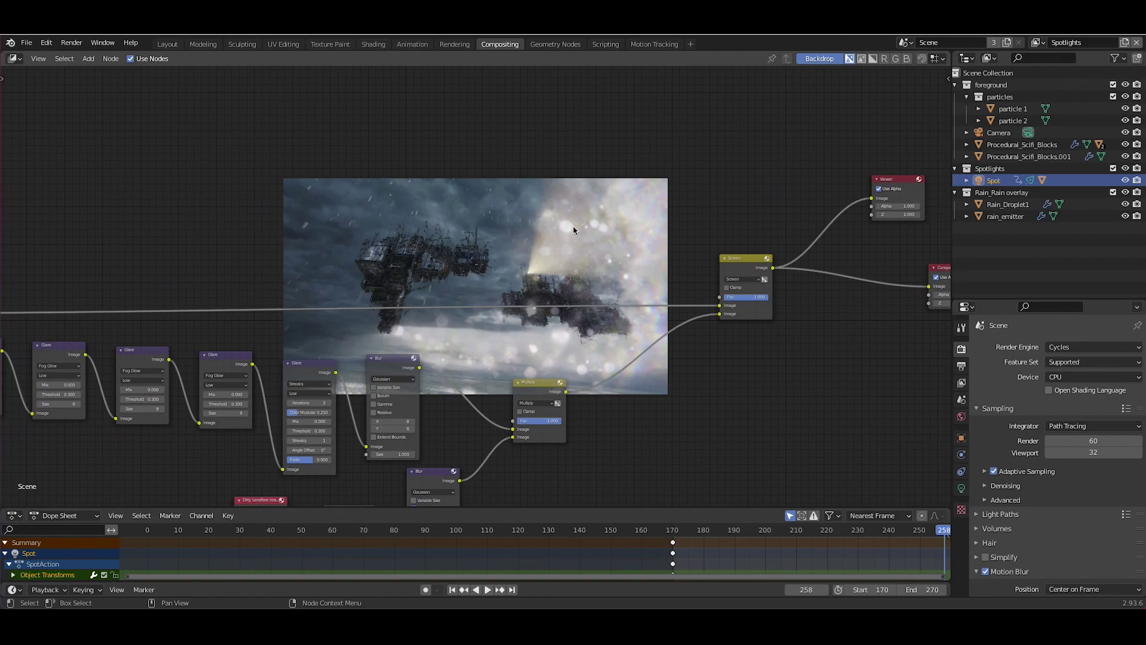
scroll(639, 263, "up", 2, "shift")
scroll(705, 295, "right", 2, "ctrl")
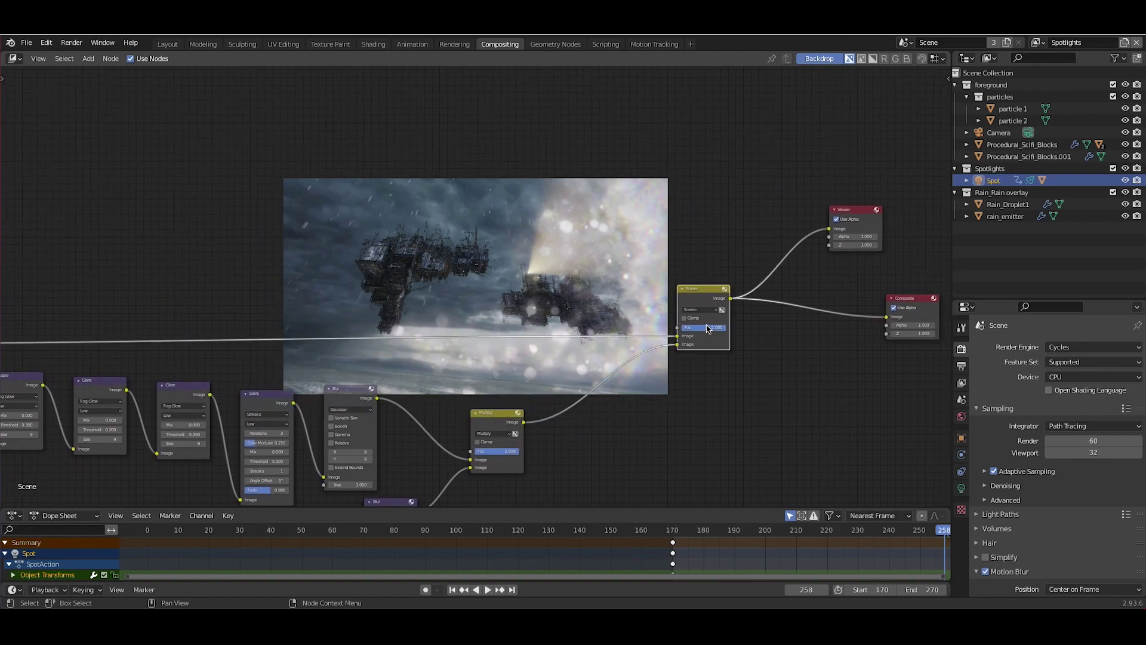
left_click_drag(707, 328, 691, 327)
Examine the softened grunge overlay and the glow mask chain from the ColorRamp through to the Screen node
middle_click_drag(560, 188, 911, 127)
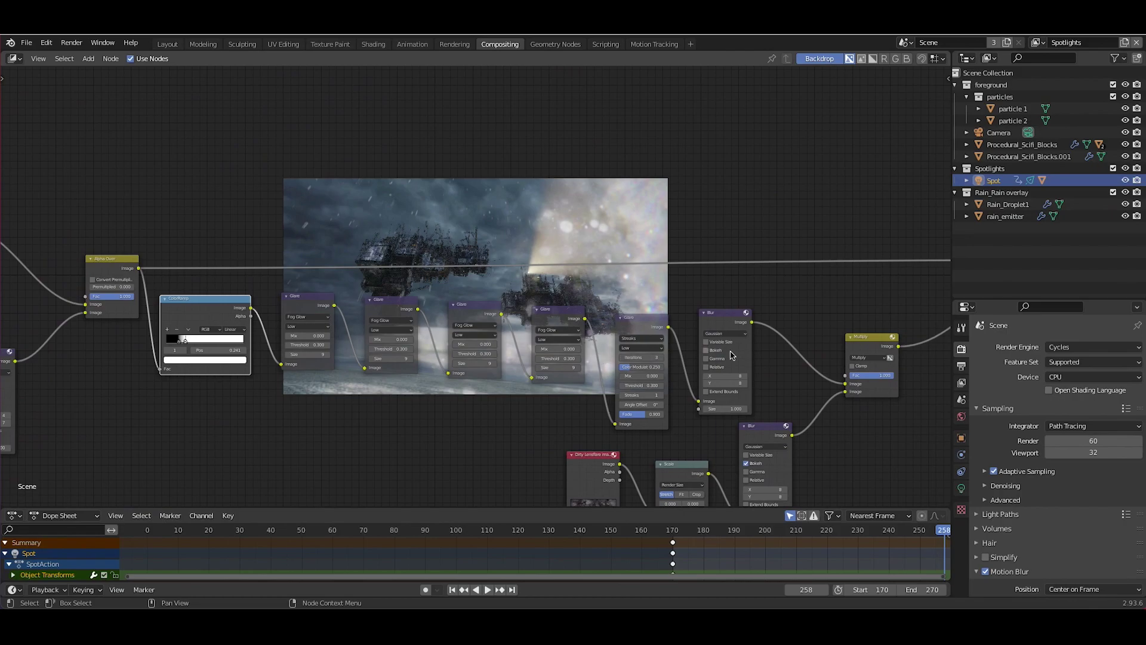
middle_click_drag(786, 226, 690, 279)
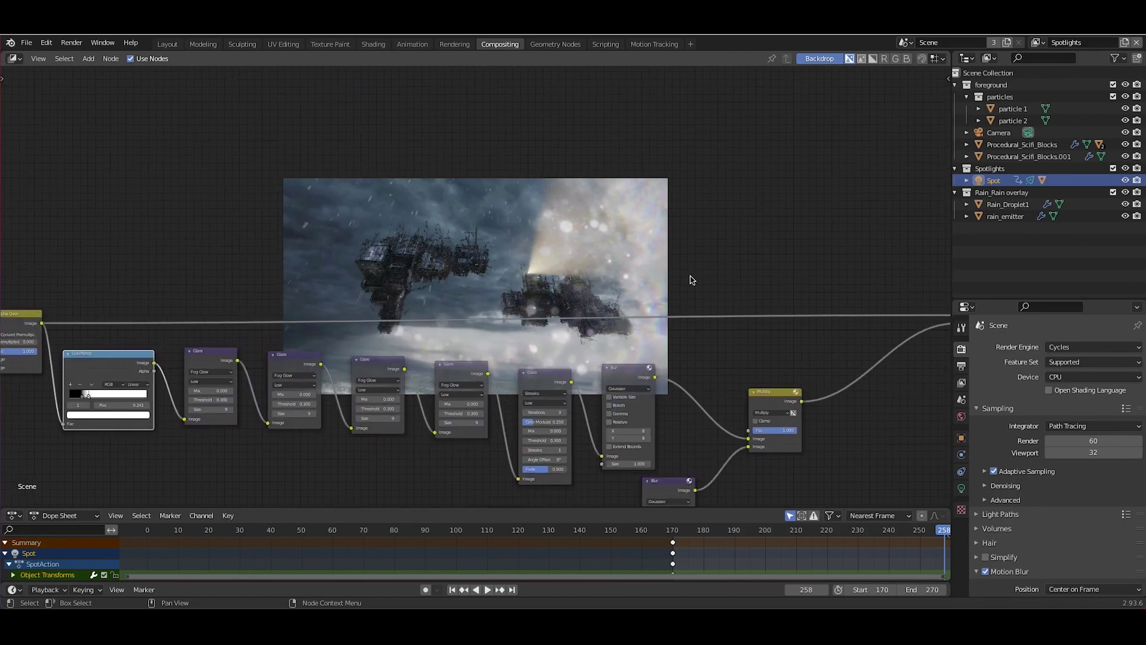
scroll(691, 280, "right", 2, "ctrl")
scroll(691, 279, "up", 2, "shift")
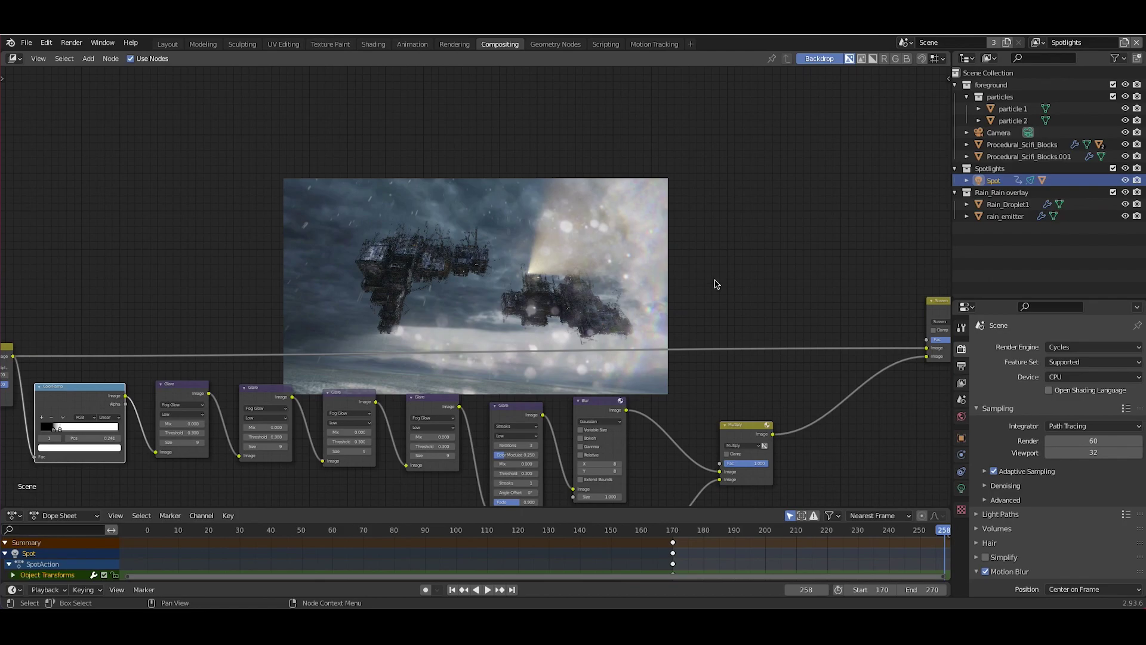
middle_click_drag(494, 473, 551, 442)
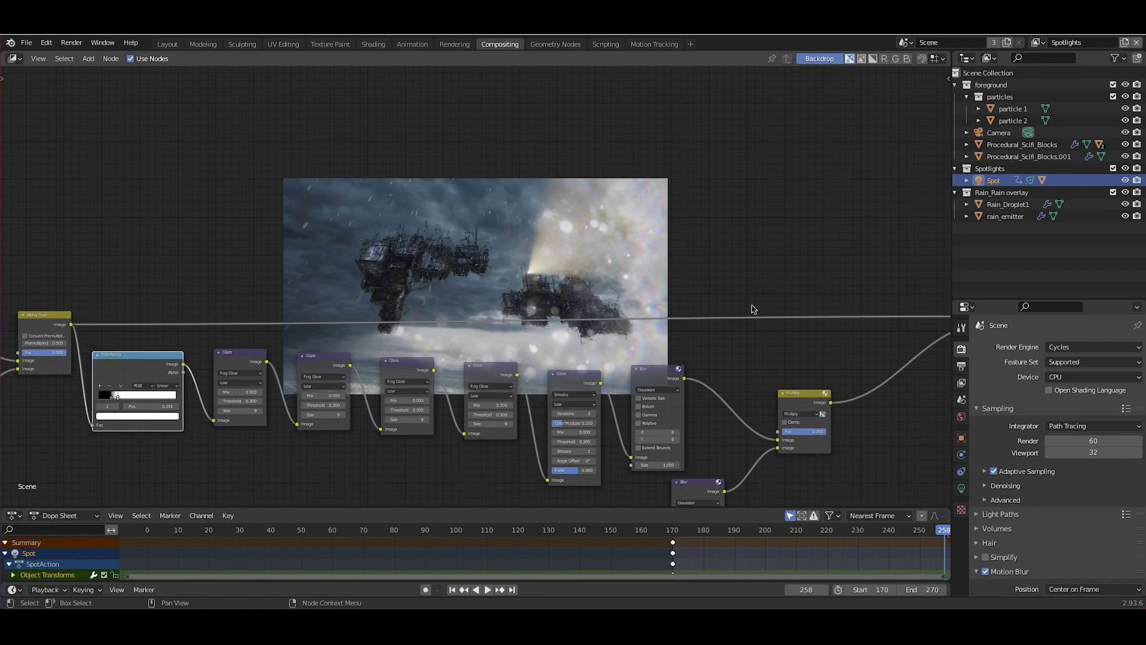
middle_click_drag(754, 309, 533, 285)
middle_click_drag(795, 222, 726, 231)
left_click(707, 265)
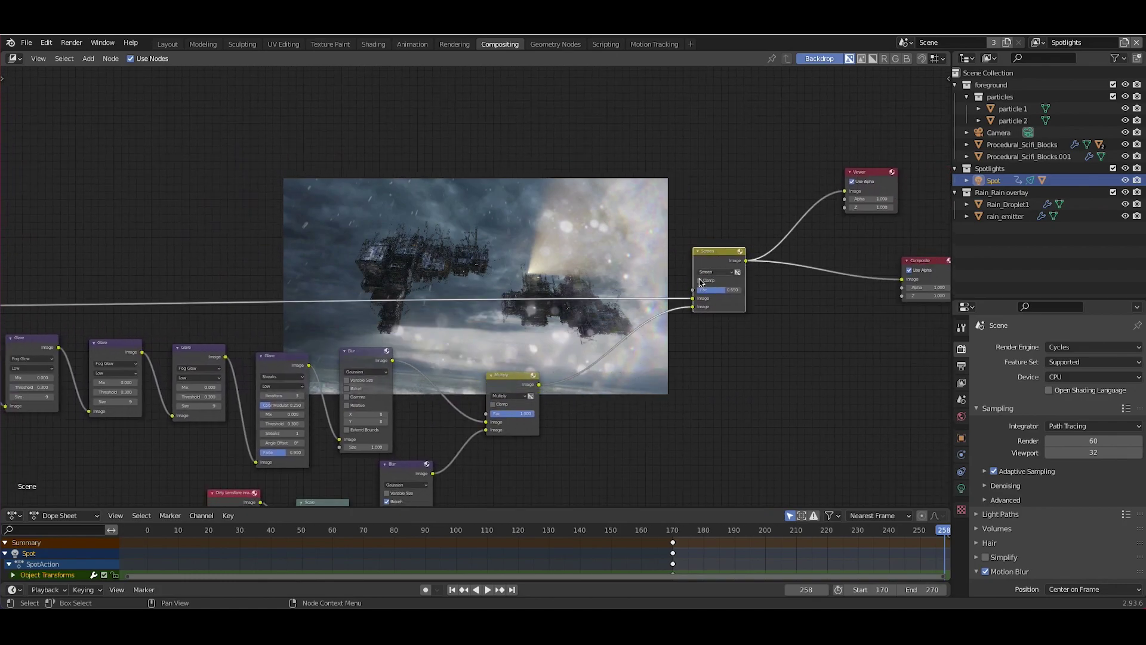
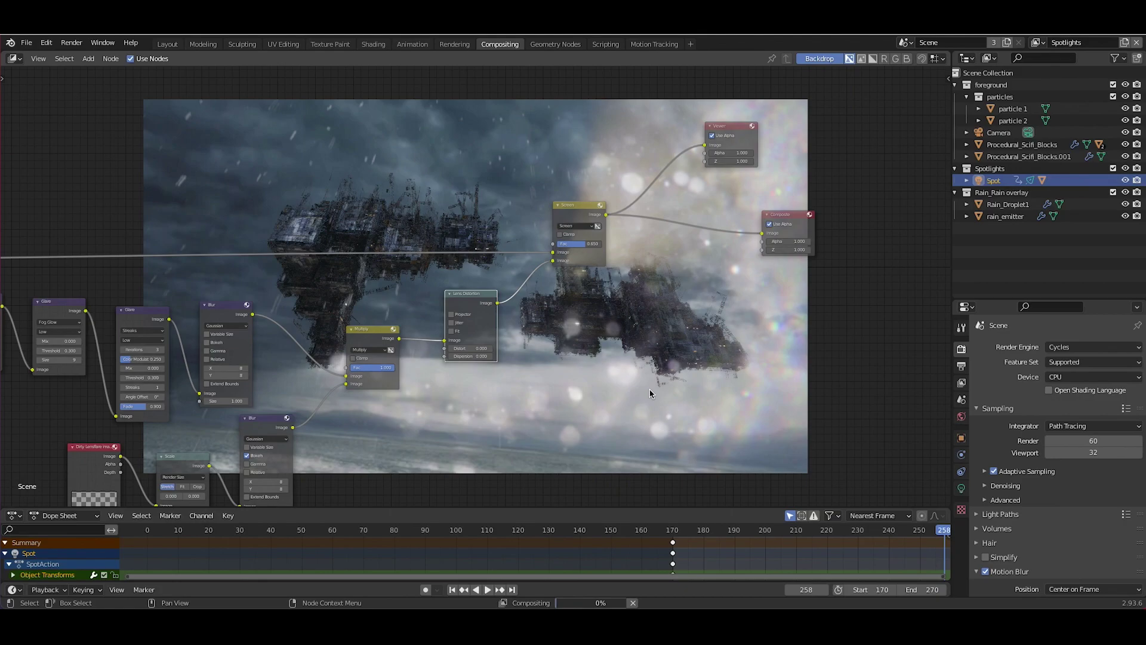
Enable Fit on the Lens Distortion node between the Multiply and Screen nodes and set its Distort to 0.400
left_click(453, 332)
mouse_move(489, 349)
left_mouse_down()
mouse_move(508, 349)
mouse_move(491, 353)
left_mouse_up()
scroll(491, 352, "up", 5)
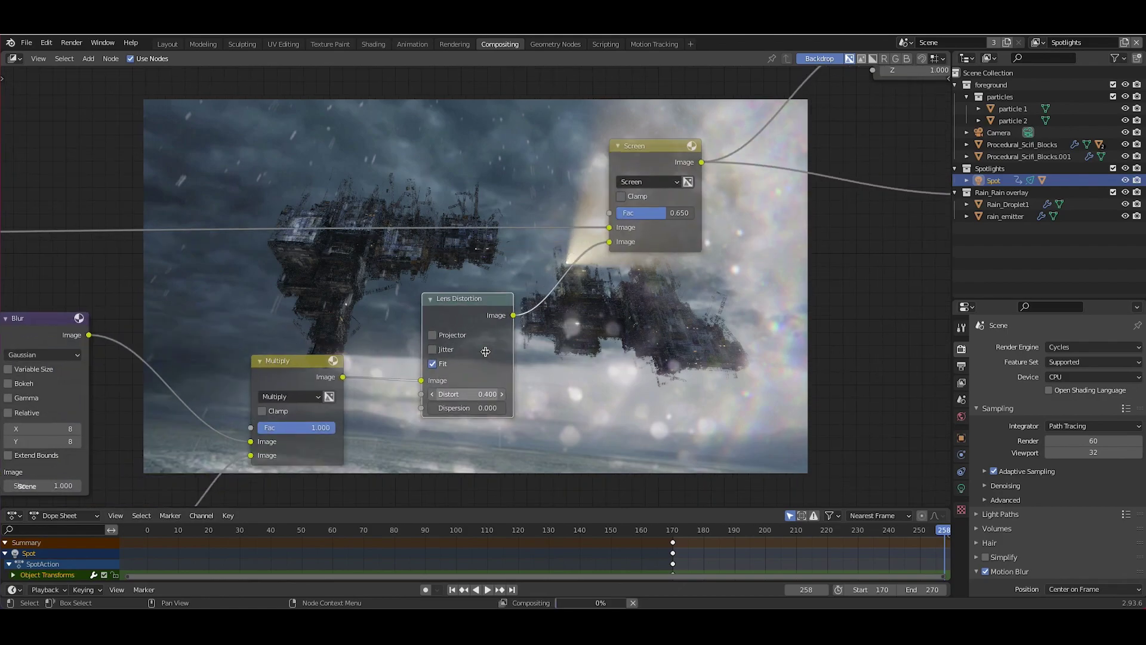
scroll(485, 355, "up", 10)
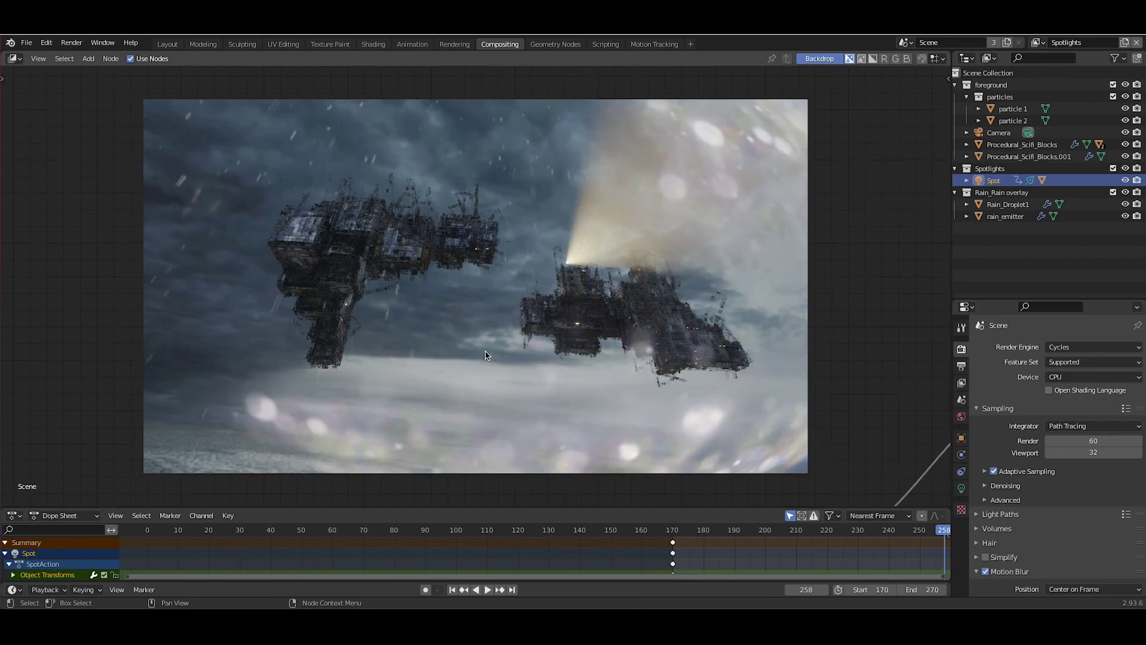
Reduce the grunge Lens Distortion node's Distort to 0.300 and raise its Dispersion to 0.200
middle_click_drag(589, 287, 661, 69)
left_click(527, 317)
left_click(615, 330)
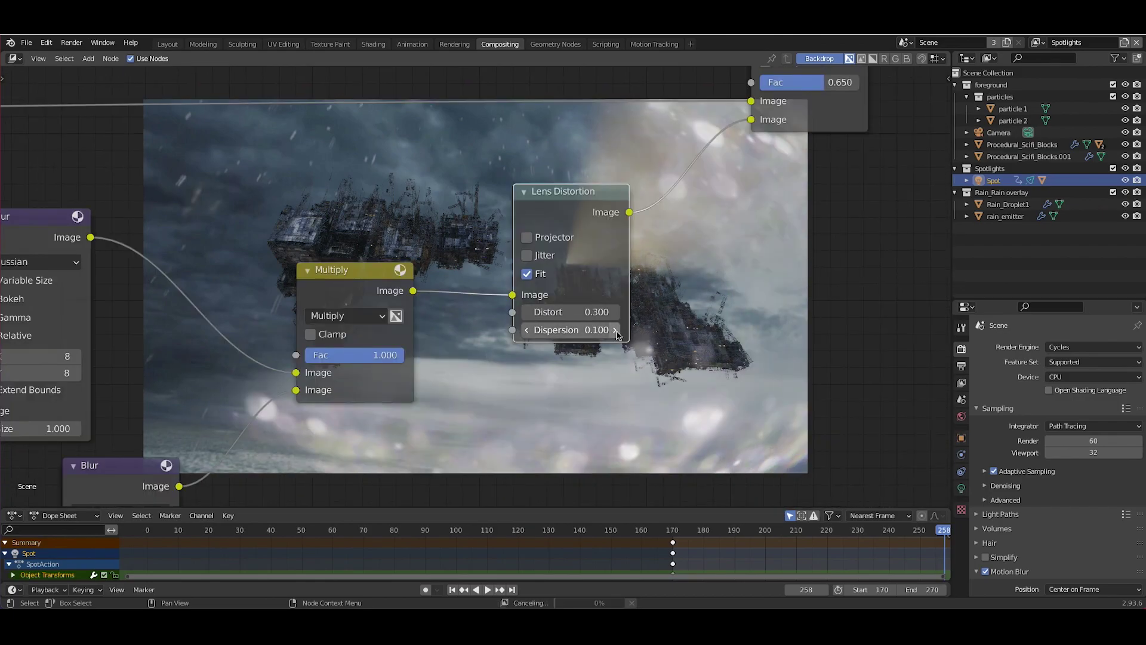
Examine the distortion and colour fringing of the lens grunge around the edges of the backdrop image
scroll(502, 173, "up", 10)
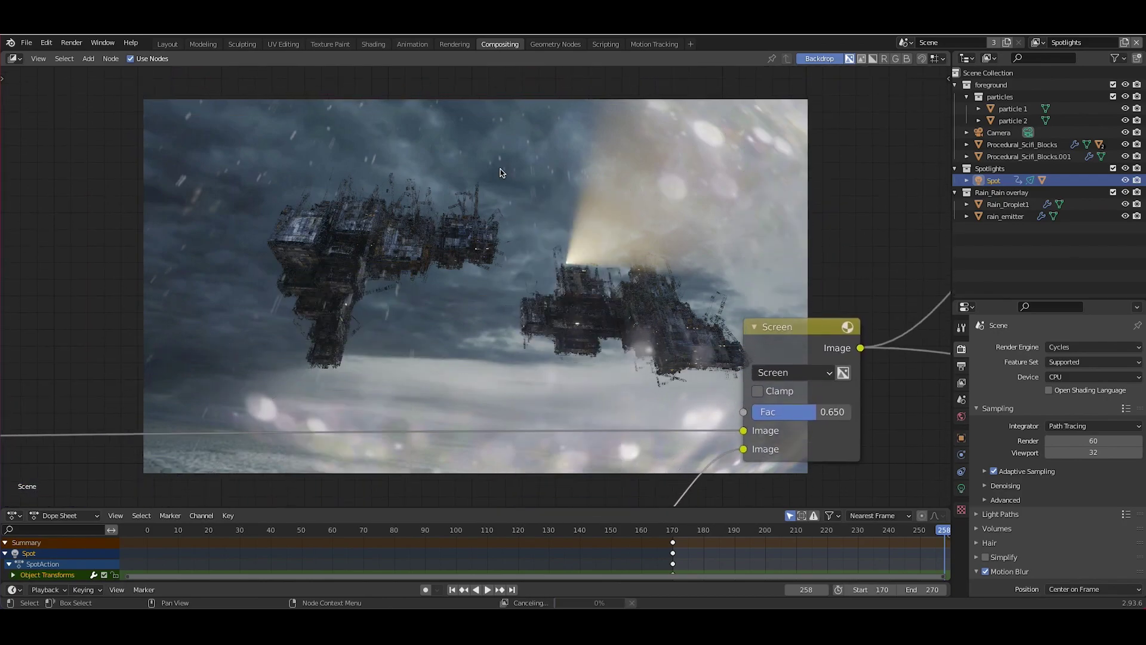
scroll(502, 173, "up", 1, "shift")
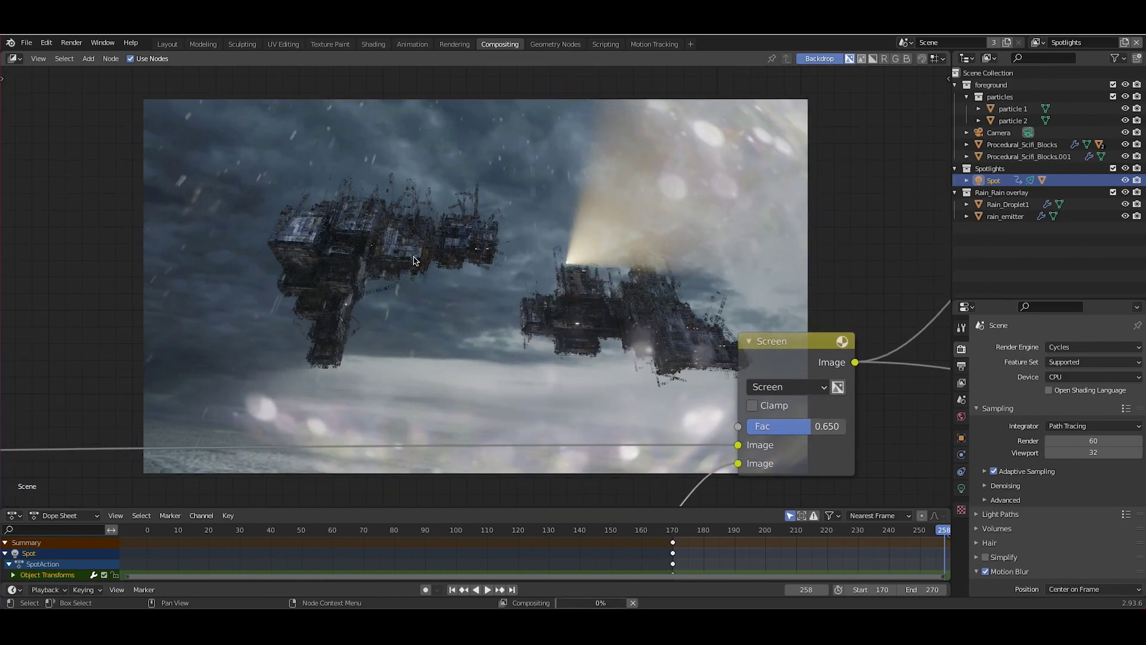
scroll(499, 325, "up", 2)
scroll(499, 325, "down", 9)
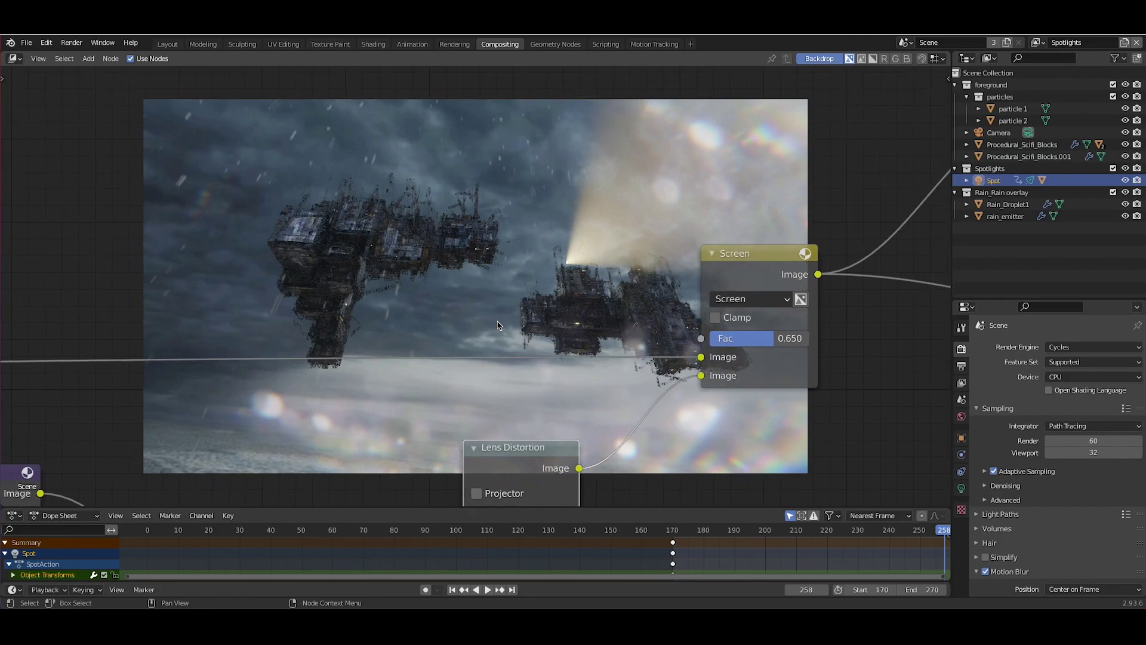
scroll(499, 325, "down", 3, "ctrl")
scroll(527, 268, "right", 6)
scroll(528, 269, "down", 4)
scroll(528, 269, "up", 12)
scroll(603, 221, "down", 8)
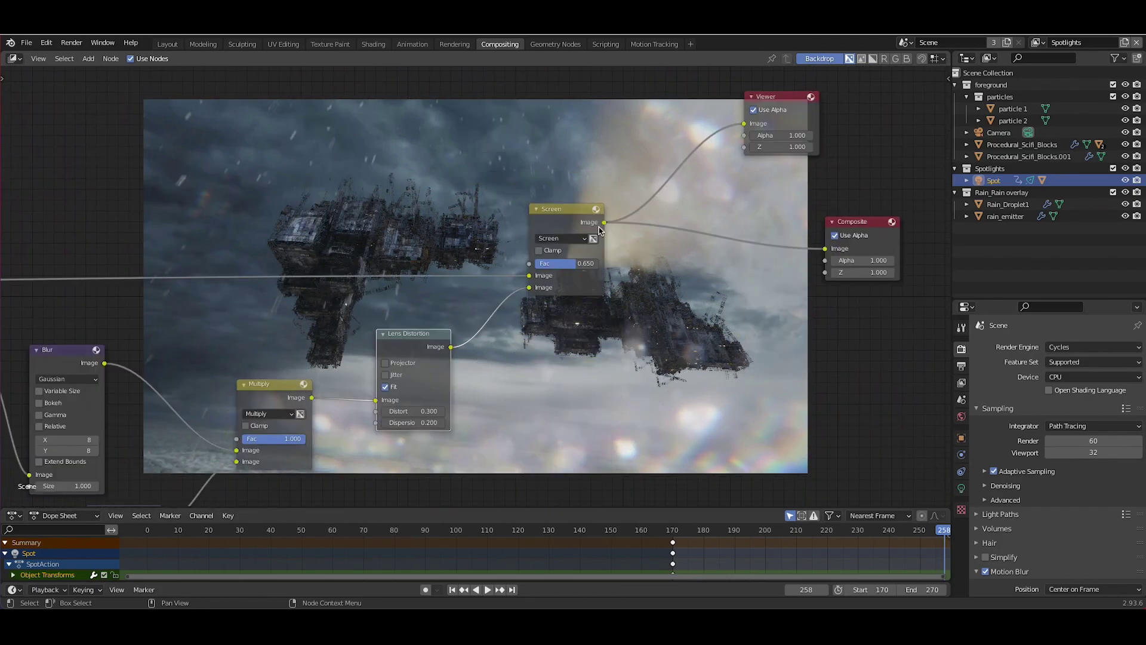
Duplicate the Lens Distortion node, insert the copy between the Screen and Viewer nodes, and connect its output to the Composite node
scroll(421, 343, "down", 2, "ctrl")
scroll(423, 344, "down", 1)
scroll(423, 345, "right", 1)
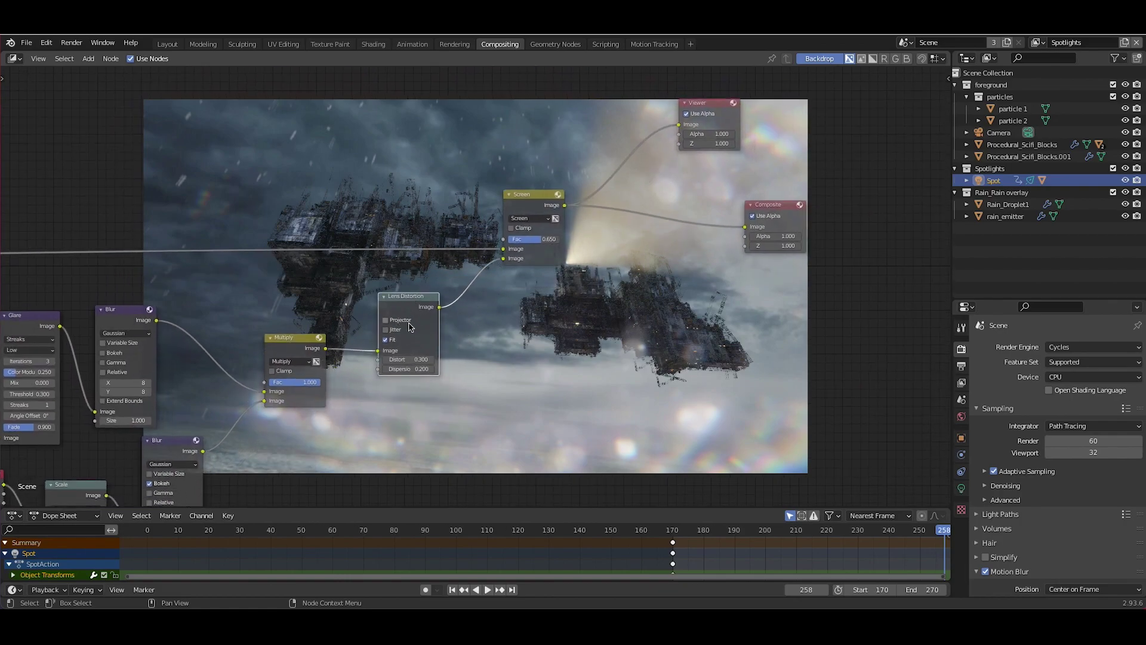
key("shift+d")
left_click(625, 144)
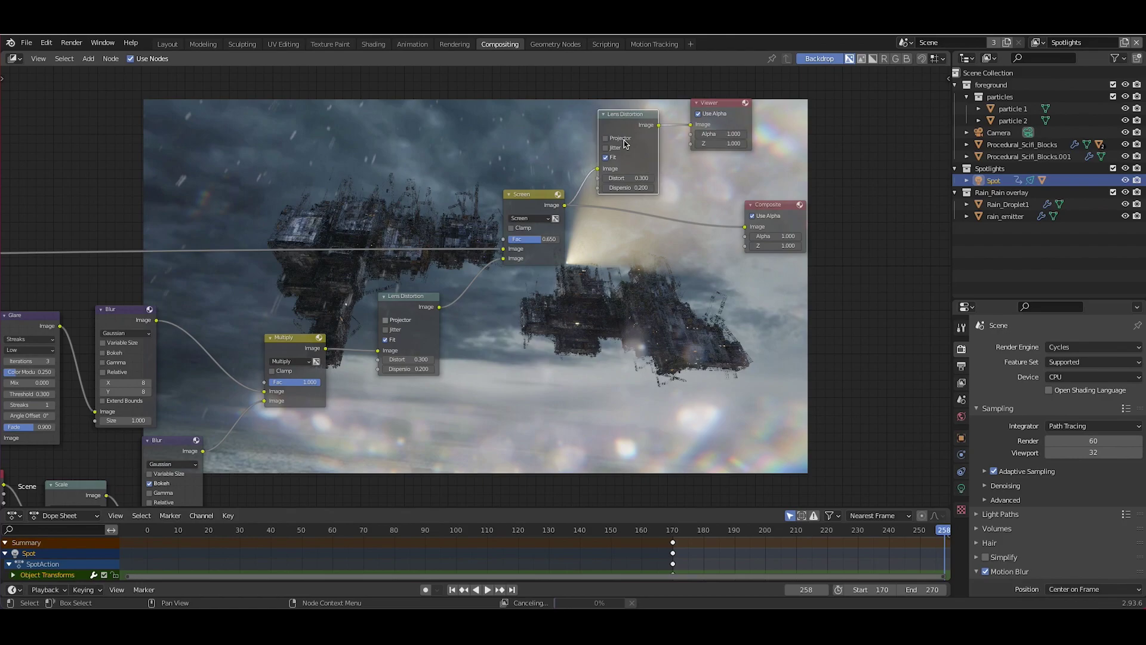
middle_click_drag(624, 144, 569, 181)
left_click_drag(605, 162, 691, 268)
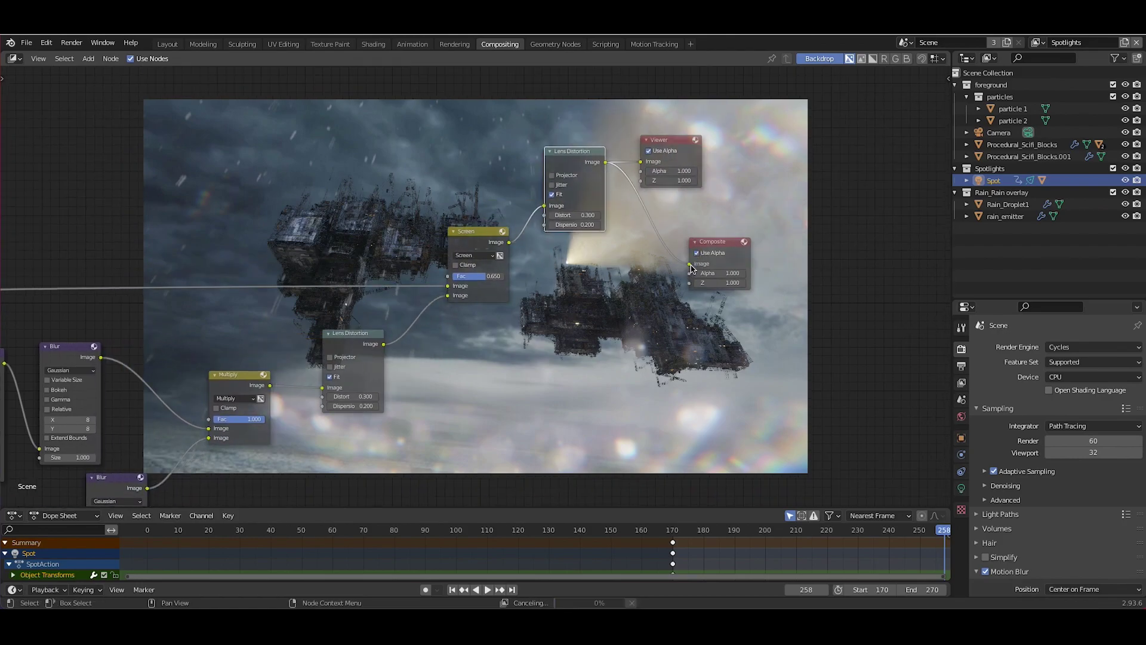
Set Distort to 0.01 on the duplicated Lens Distortion node that feeds the outputs
middle_click_drag(487, 158, 545, 299)
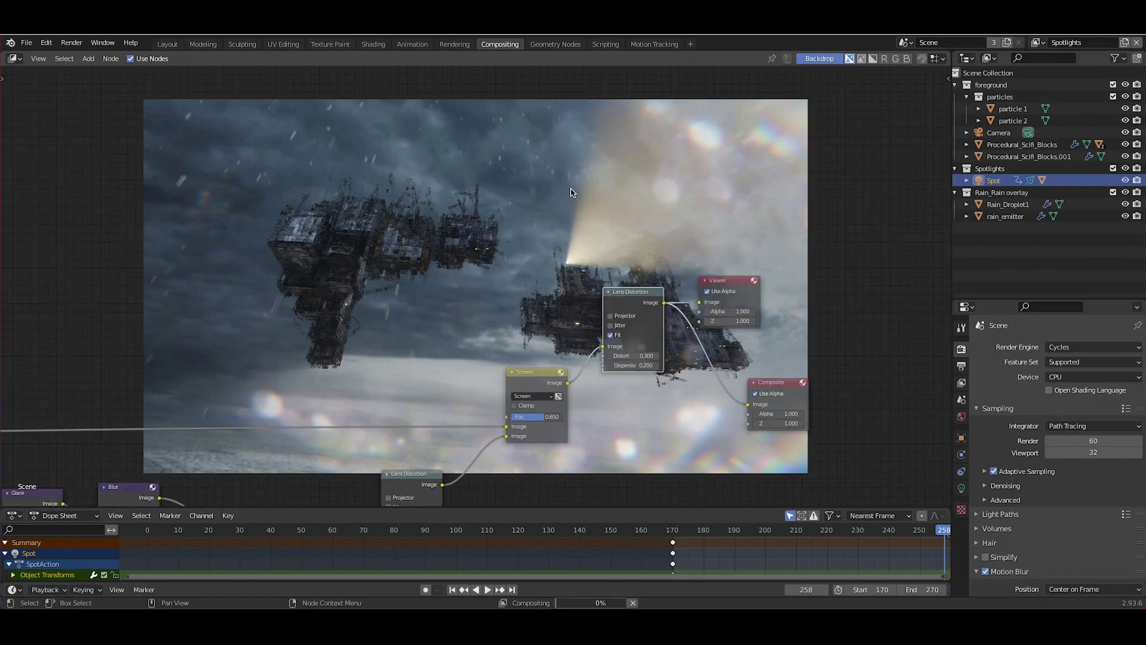
middle_click_drag(575, 190, 597, 322)
middle_click_drag(652, 228, 627, 306)
scroll(628, 306, "down", 8, "shift")
left_click(558, 282)
type("0.01")
key("Return")
Examine the lens distortion and dispersion on the whole image, enlarge the backdrop for inspection, and review the complete node tree
middle_click_drag(603, 235, 590, 521)
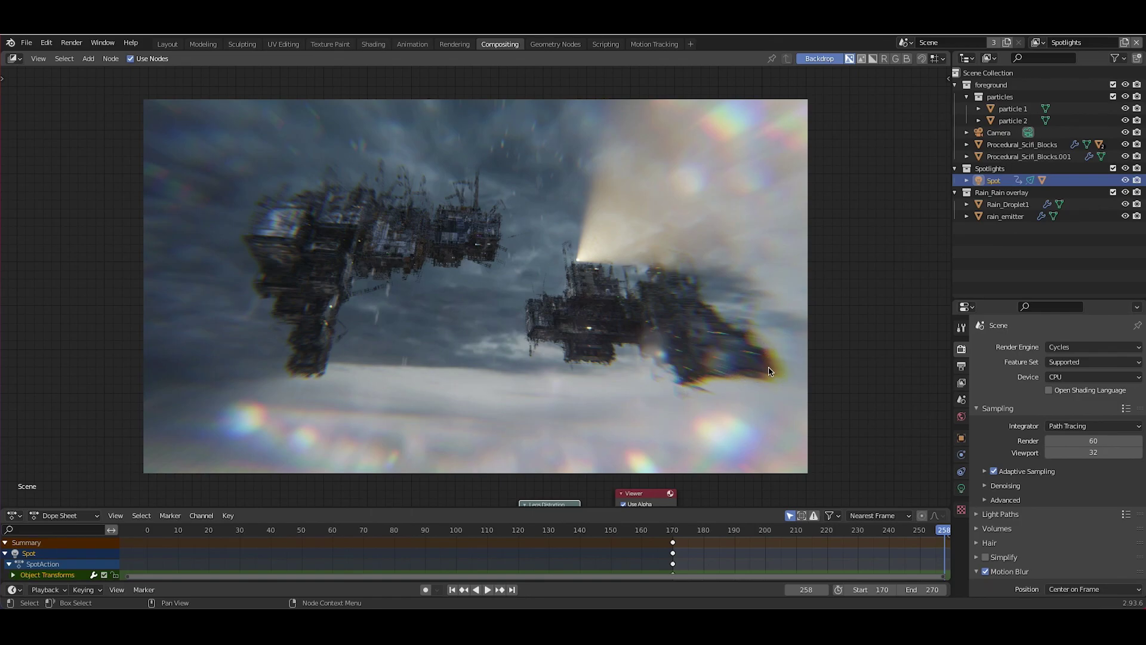
middle_click_drag(792, 465, 529, 269)
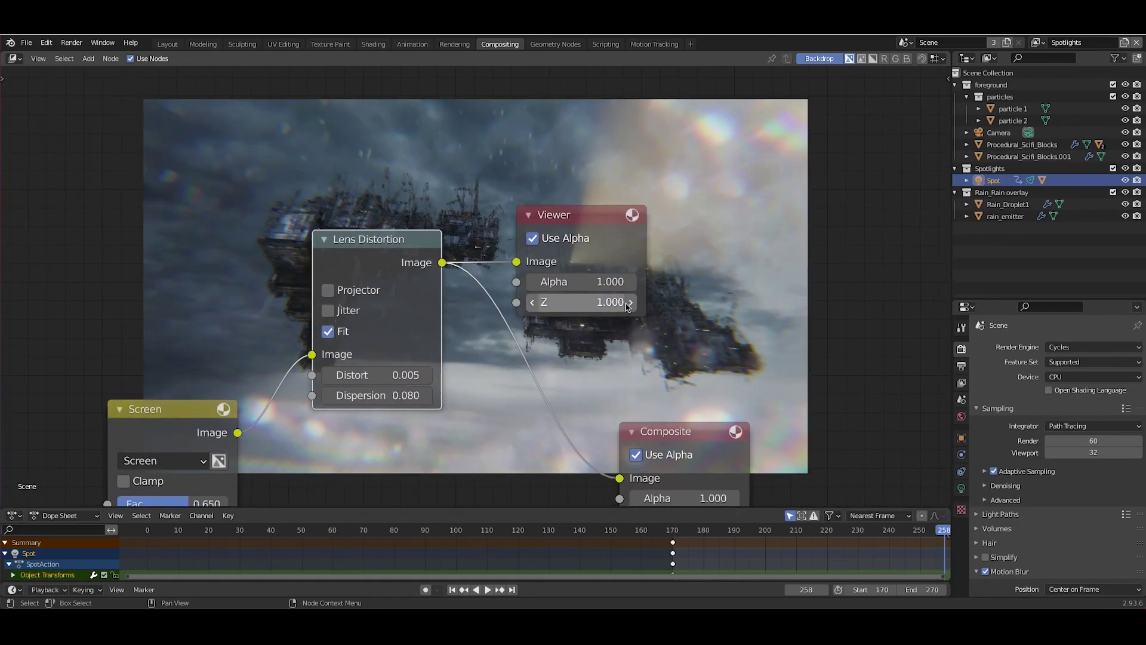
scroll(626, 306, "down", 4)
middle_click_drag(626, 307, 889, 318)
scroll(591, 212, "down", 4)
middle_click_drag(372, 445, 540, 505)
middle_click_drag(675, 122, 543, 196)
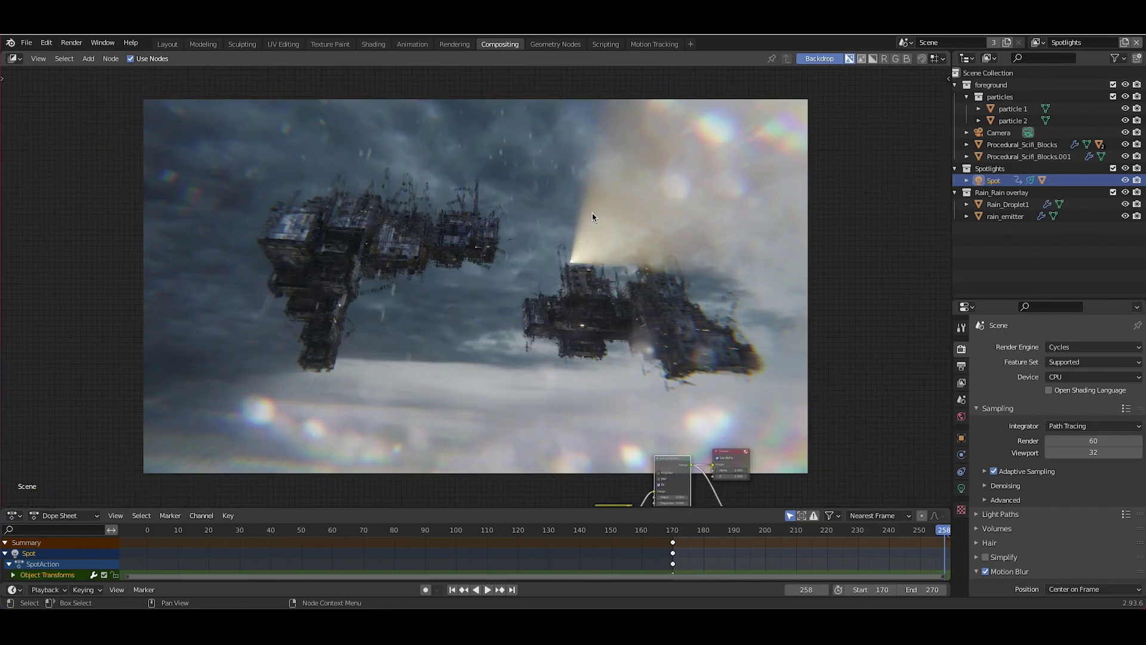
key("alt+v")
scroll(576, 225, "down", 2)
middle_click_drag(518, 442, 634, 234)
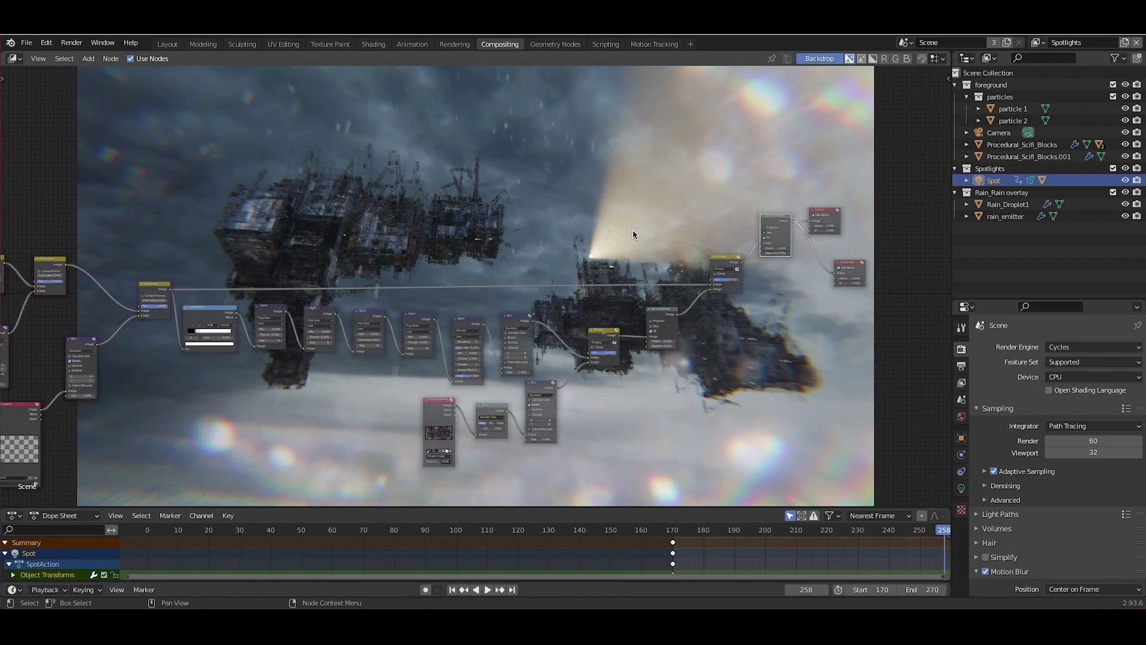
scroll(634, 233, "down", 2)
key("v")
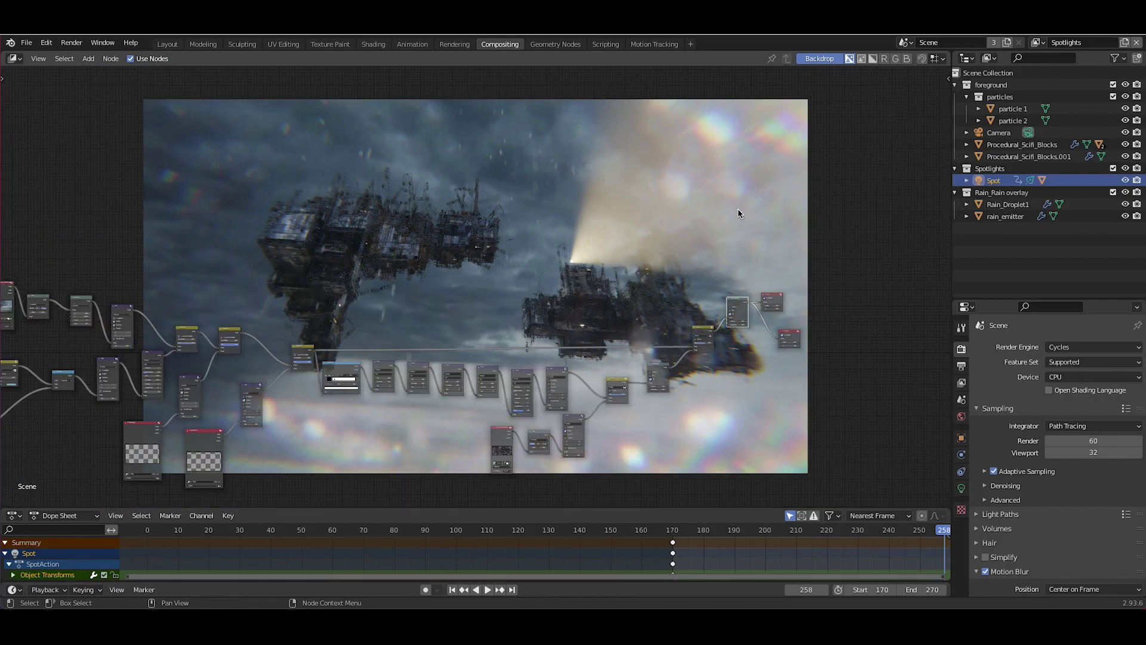